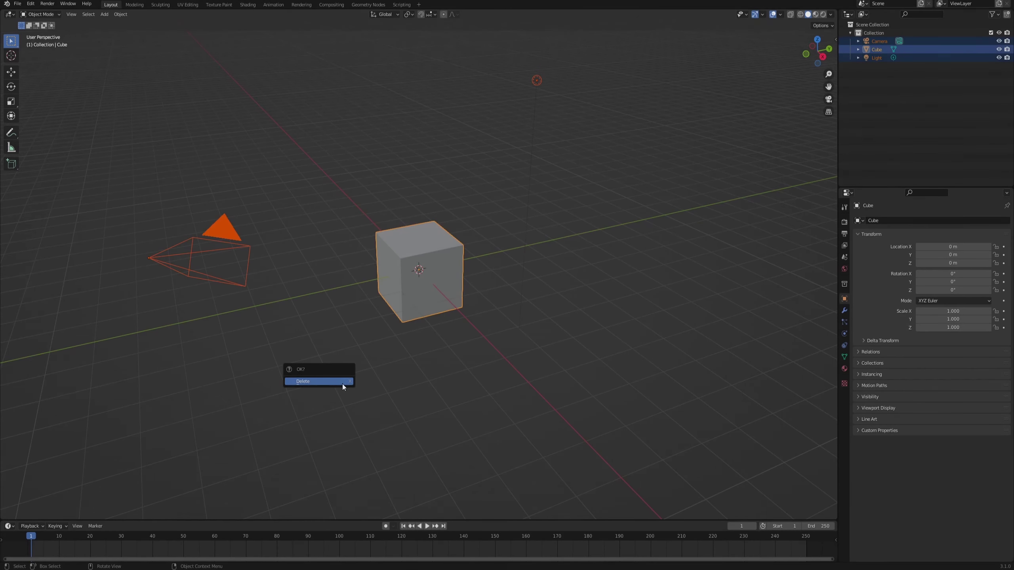
# Step: Delete the default cube, camera and light, and add a UV sphere at the origin
pyautogui.click(342, 383)
pyautogui.hotkey('shift', 'a')
pyautogui.moveTo(379, 336)
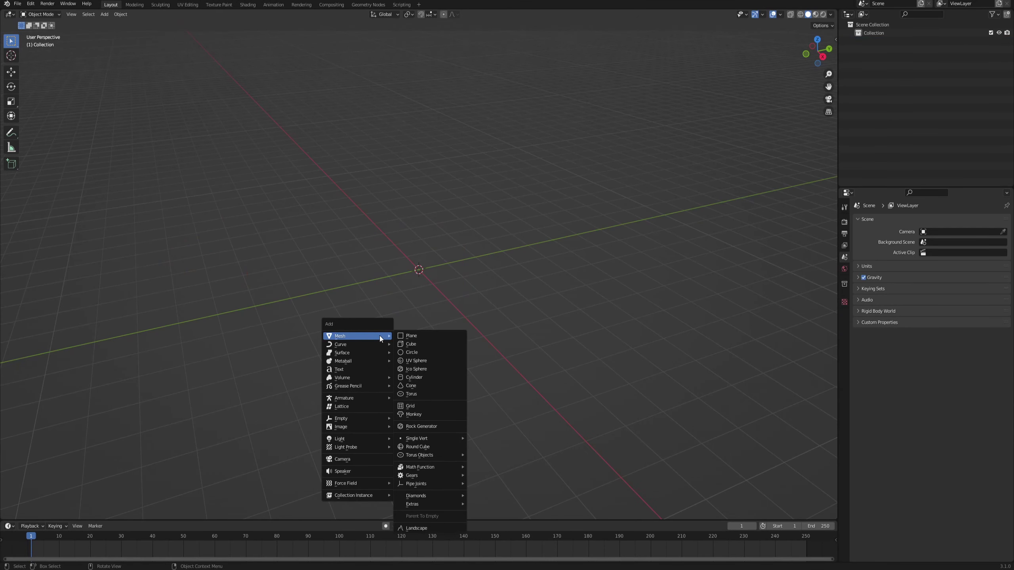
pyautogui.click(449, 364)
pyautogui.moveTo(476, 345); pyautogui.dragTo(494, 282, button='middle')
pyautogui.scroll(3, 439, 300)
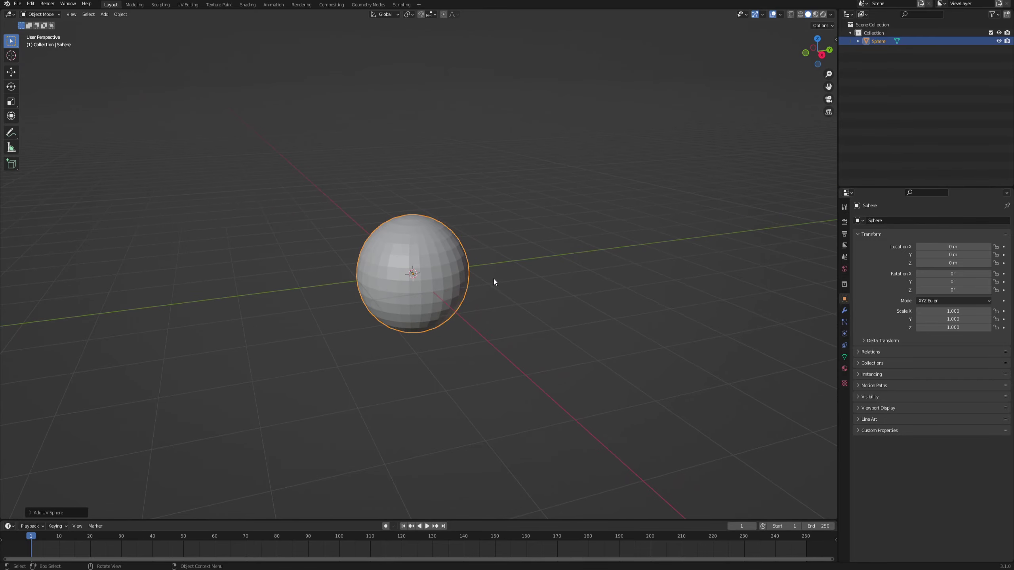
# Step: Add a Subdivision Surface modifier to the sphere, apply it, and shade the sphere smooth
pyautogui.click(844, 310)
pyautogui.click(883, 220)
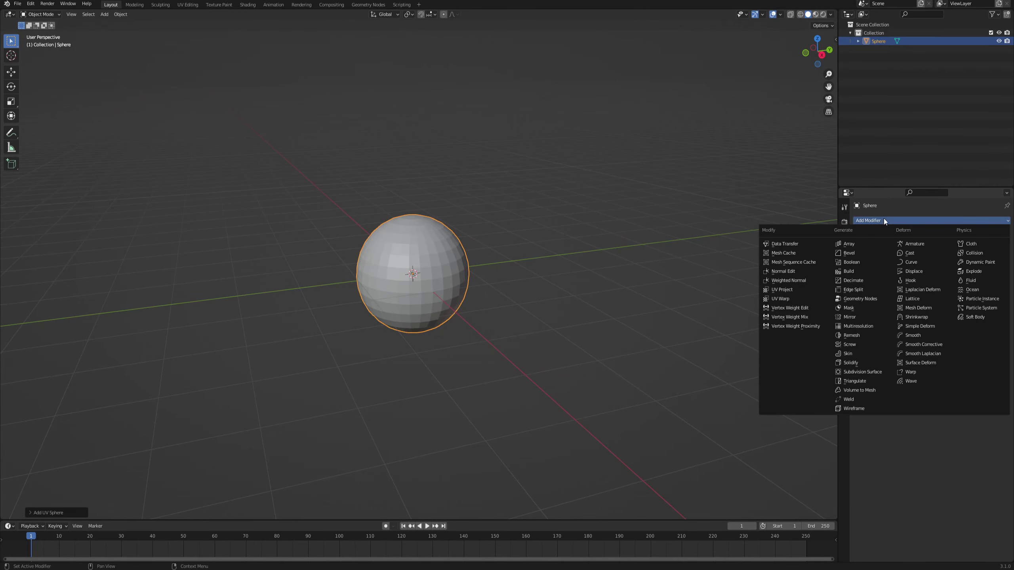
pyautogui.click(877, 372)
pyautogui.hotkey('ctrl', 'a')
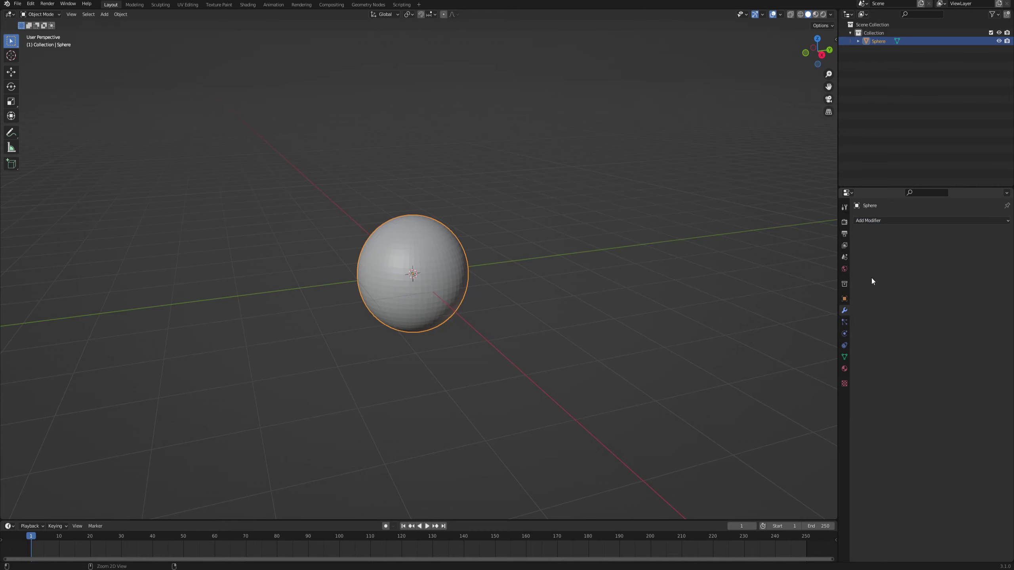
pyautogui.rightClick(434, 246)
pyautogui.click(424, 249)
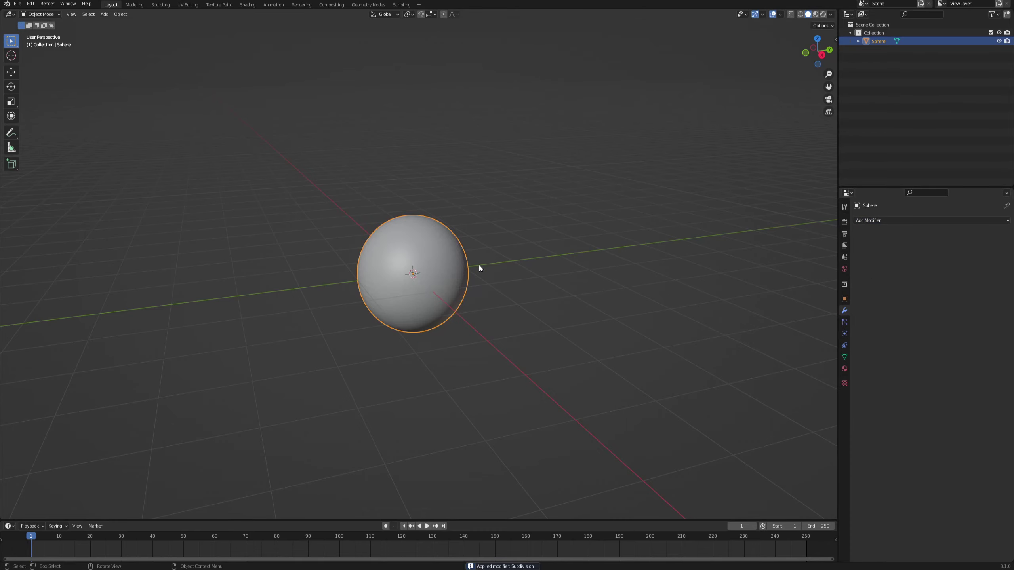
# Step: Split the 3D viewport vertically and switch the new area to the Shader Editor
pyautogui.moveTo(2, 14); pyautogui.dragTo(444, 35)
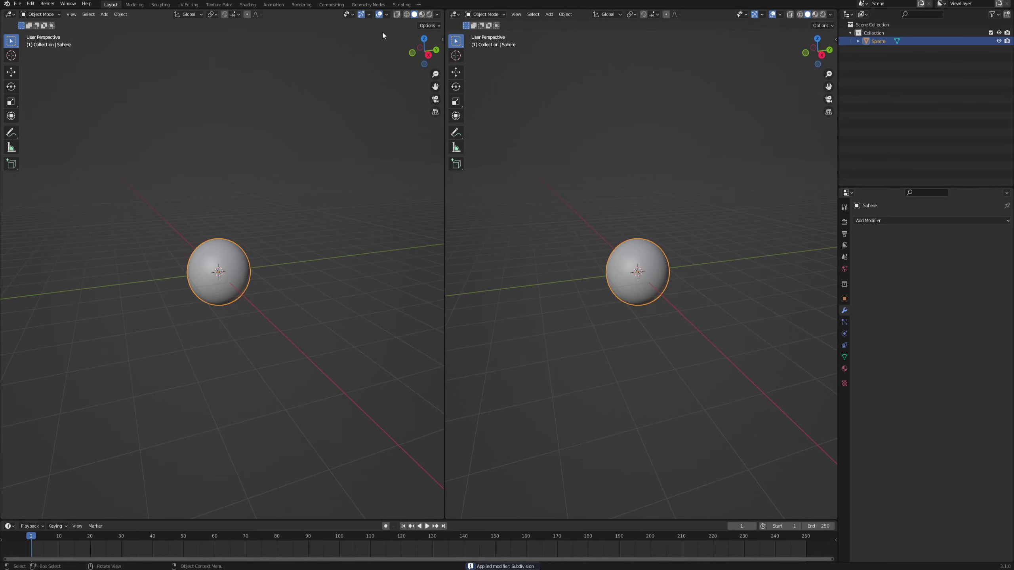
pyautogui.click(6, 13)
pyautogui.click(32, 95)
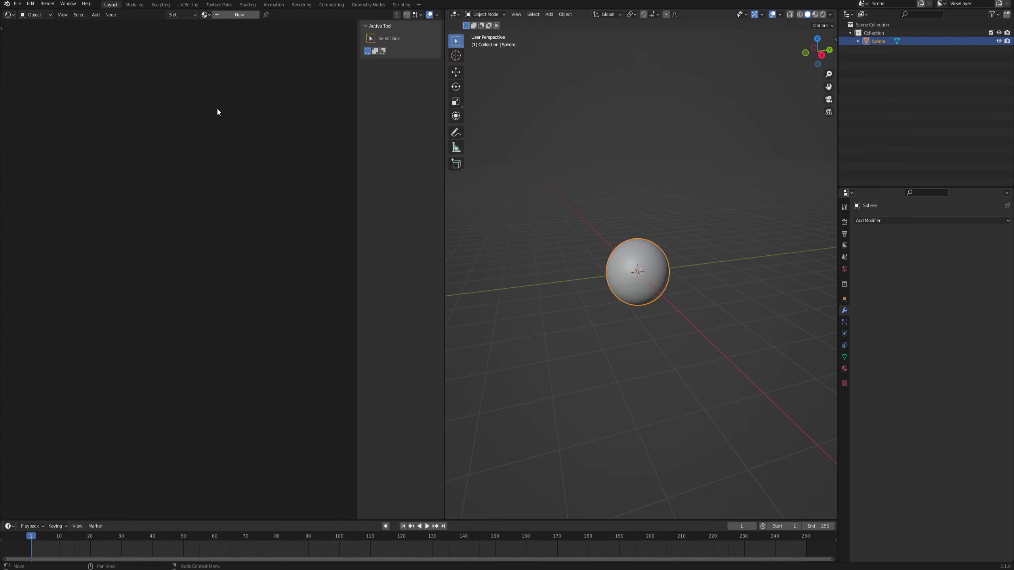
# Step: Create a new material for the sphere and delete its Principled BSDF node
pyautogui.click(240, 14)
pyautogui.press('n')
pyautogui.moveTo(165, 195); pyautogui.dragTo(236, 258)
pyautogui.press('x')
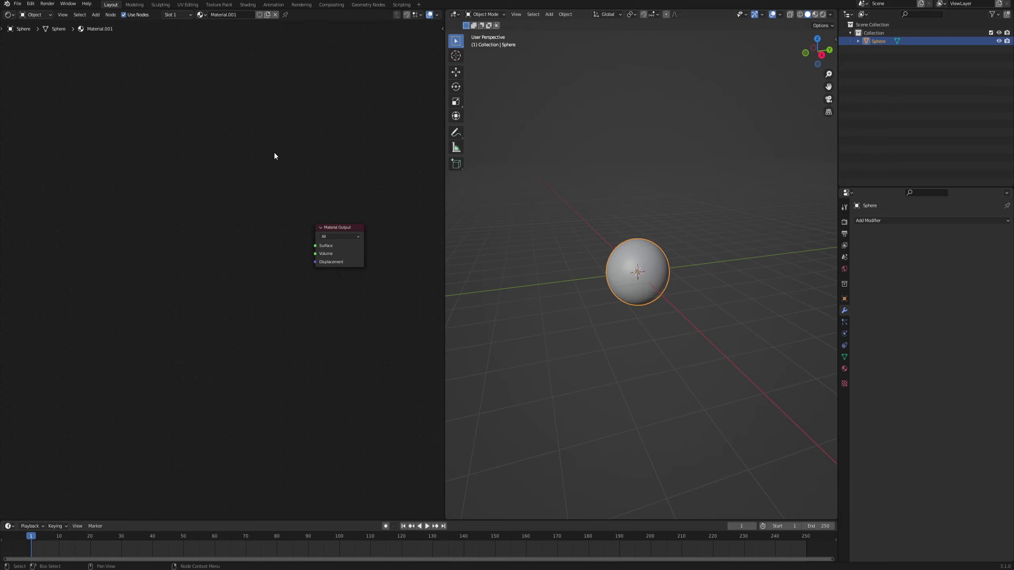
# Step: Add a Glass BSDF node beside the Material Output of the sphere's material
pyautogui.hotkey('shift', 'a')
pyautogui.write('glass')
pyautogui.press('Return')
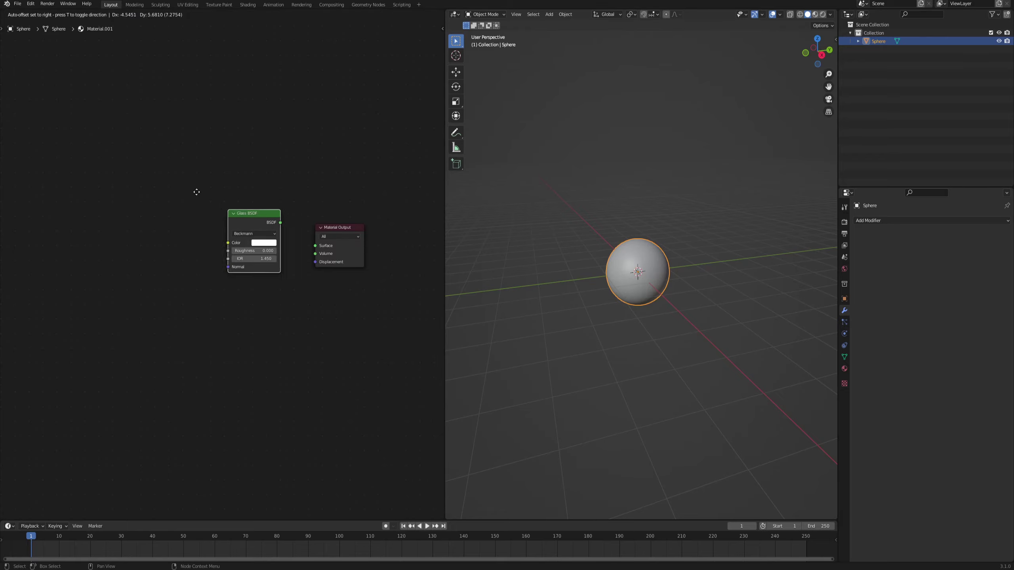
pyautogui.click(155, 162)
# Step: Show the viewport in rendered shading and set the render engine to Cycles with GPU Compute as the device
pyautogui.click(822, 14)
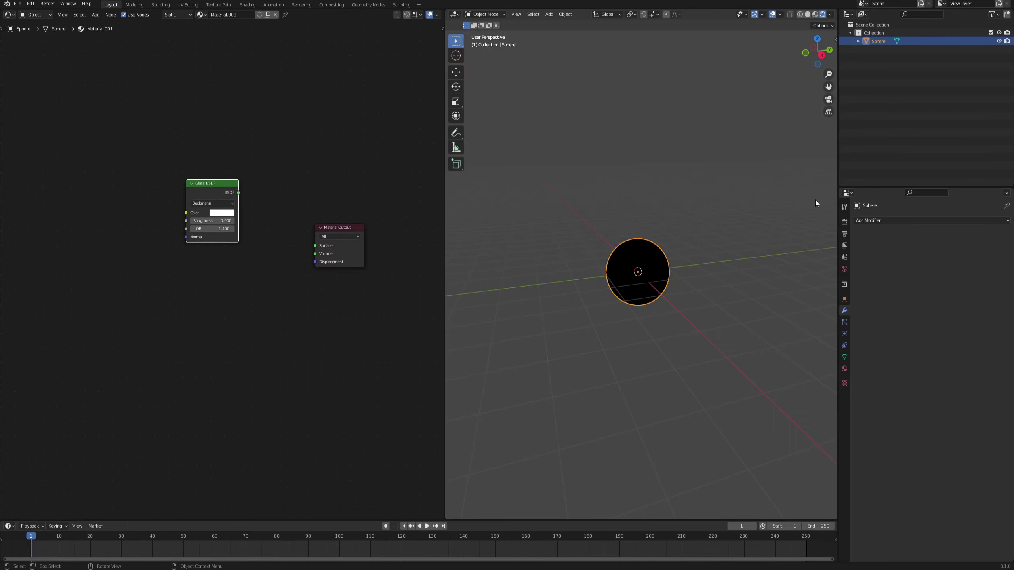
pyautogui.click(844, 223)
pyautogui.click(944, 222)
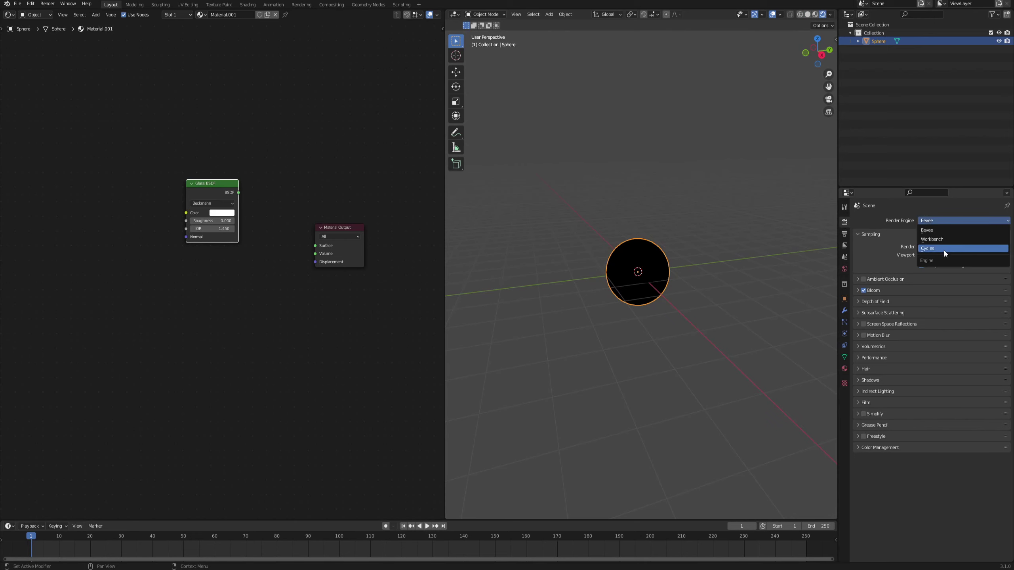
pyautogui.click(944, 250)
pyautogui.click(938, 241)
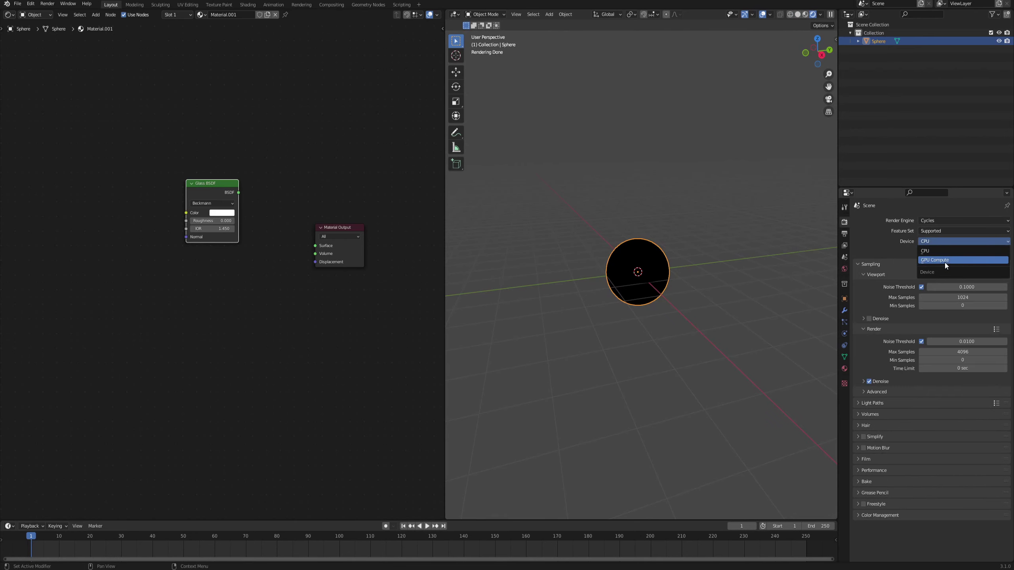
pyautogui.click(944, 263)
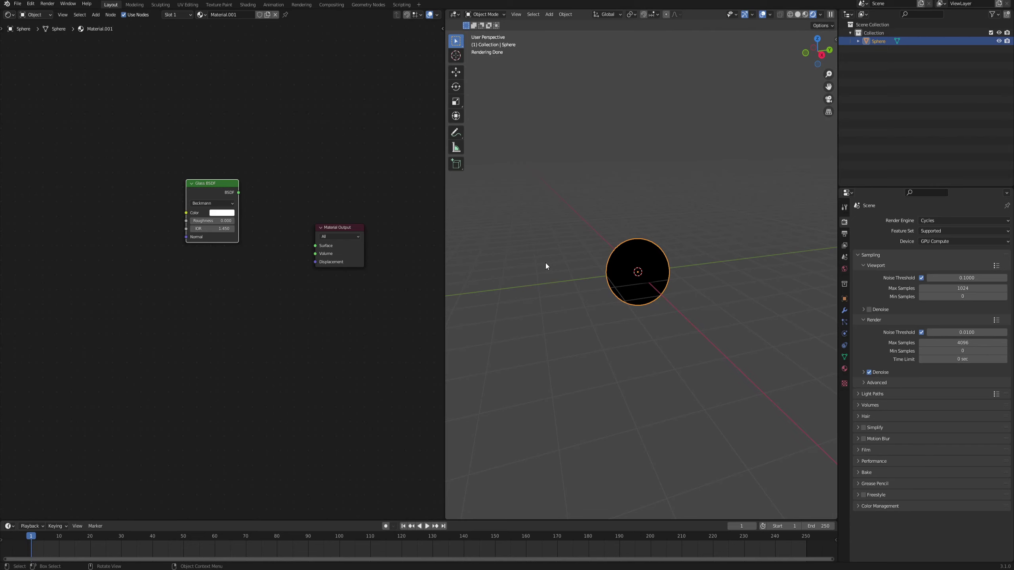
# Step: Add a plane mesh and move it down along Z to sit below the sphere
pyautogui.click(698, 267)
pyautogui.moveTo(699, 267); pyautogui.dragTo(632, 302, button='middle')
pyautogui.hotkey('shift', 'a')
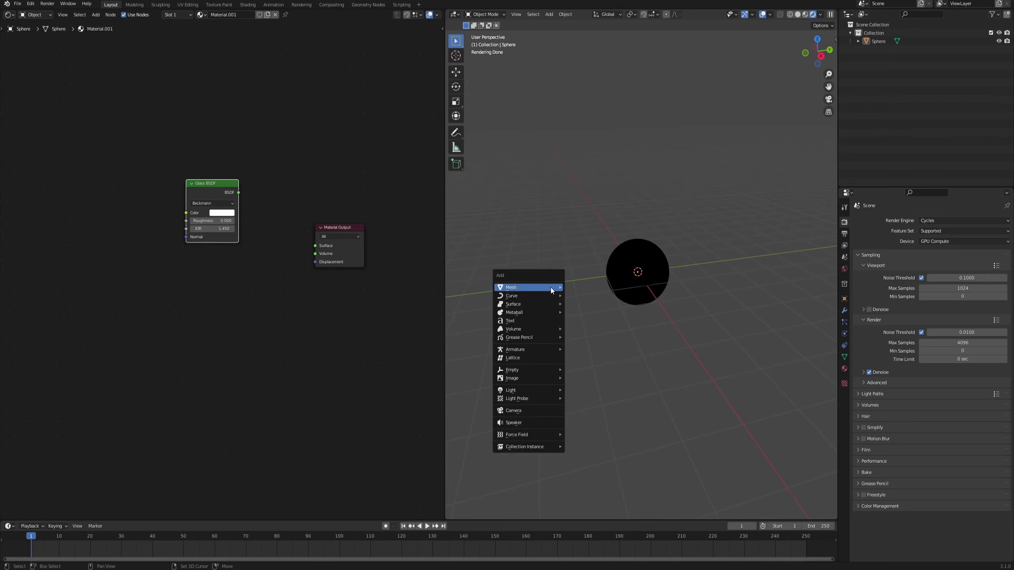
pyautogui.moveTo(550, 287)
pyautogui.click(589, 288)
pyautogui.press('g')
pyautogui.press('z')
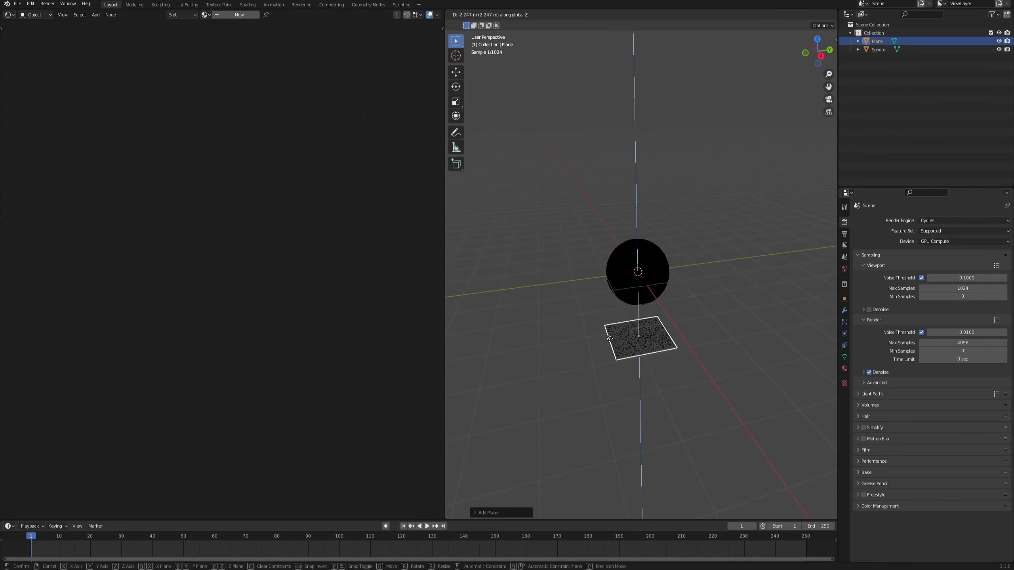
pyautogui.click(659, 373)
# Step: Scale the plane up in Edit Mode into a large floor around the sphere
pyautogui.press('Tab')
pyautogui.press('s')
pyautogui.click(770, 486)
pyautogui.press('s')
pyautogui.click(749, 457)
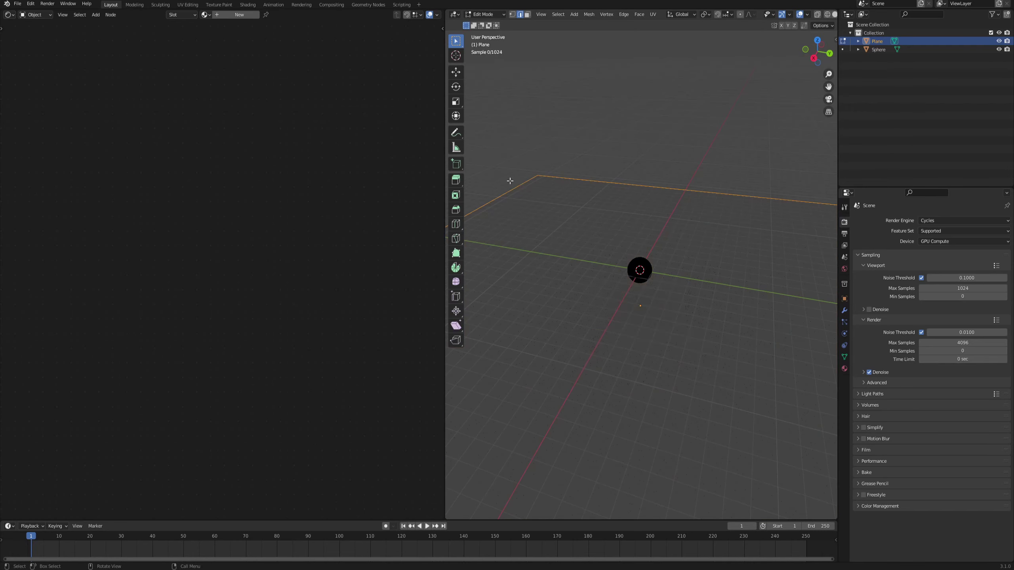
# Step: Extrude the floor's selected outer edges upward along Z into tall walls and return to Object Mode
pyautogui.moveTo(596, 202); pyautogui.dragTo(656, 211, button='middle')
pyautogui.press('e')
pyautogui.press('z')
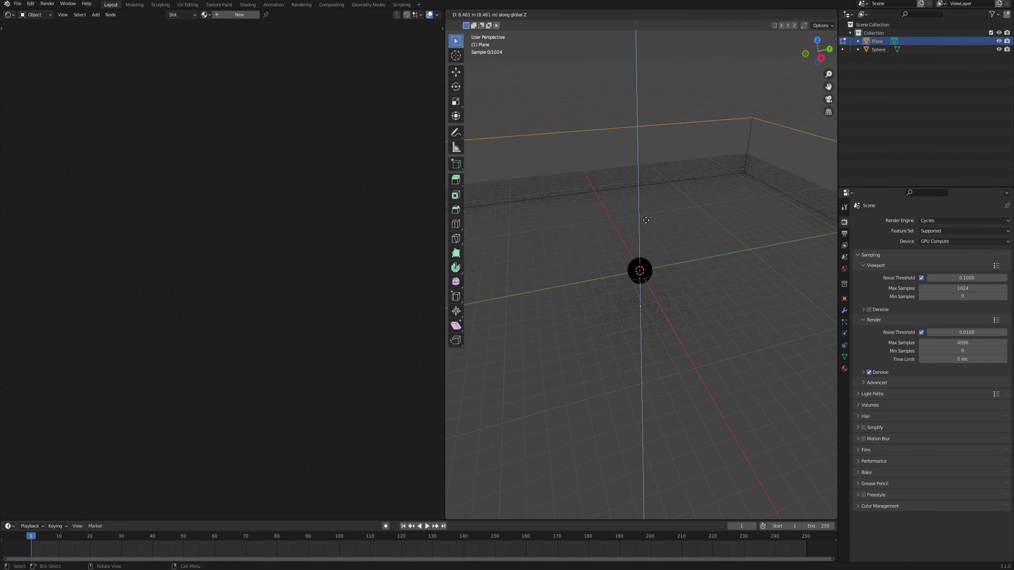
pyautogui.click(650, 439)
pyautogui.scroll(-5, 653, 419)
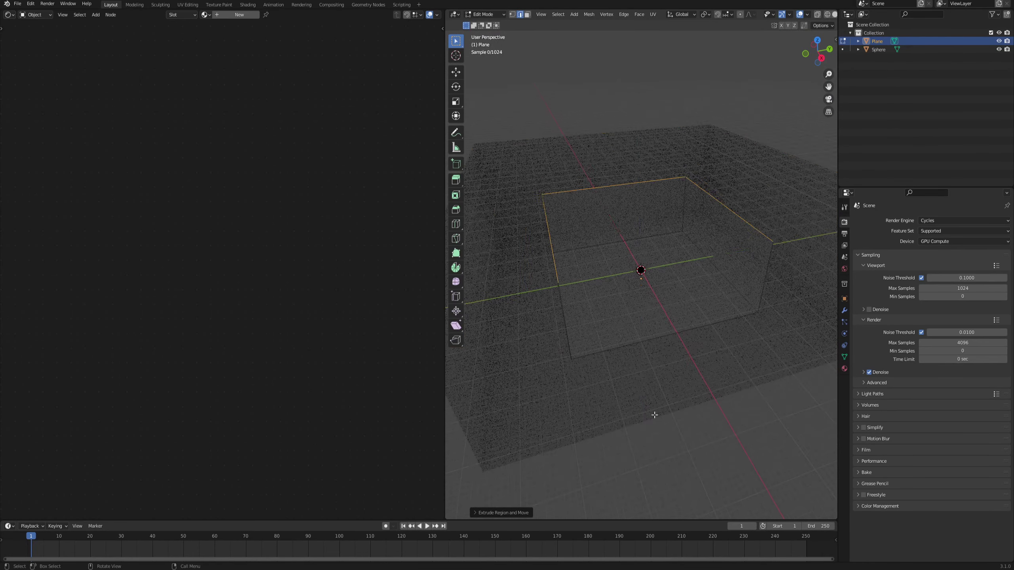
pyautogui.press('Tab')
pyautogui.scroll(5, 668, 321)
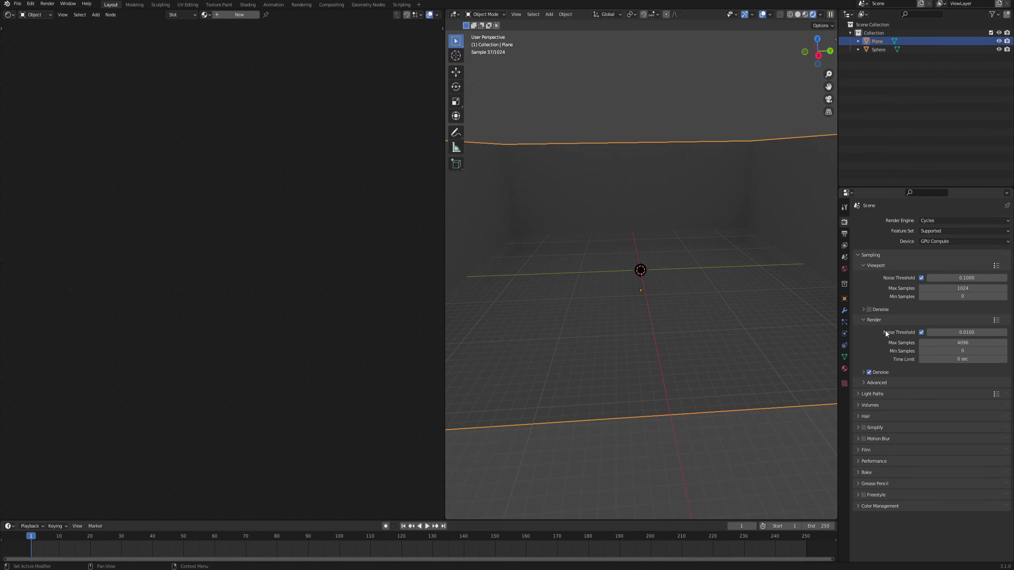
# Step: Create a material named bg for the room plane and set its surface shader to Diffuse BSDF
pyautogui.click(844, 368)
pyautogui.click(895, 256)
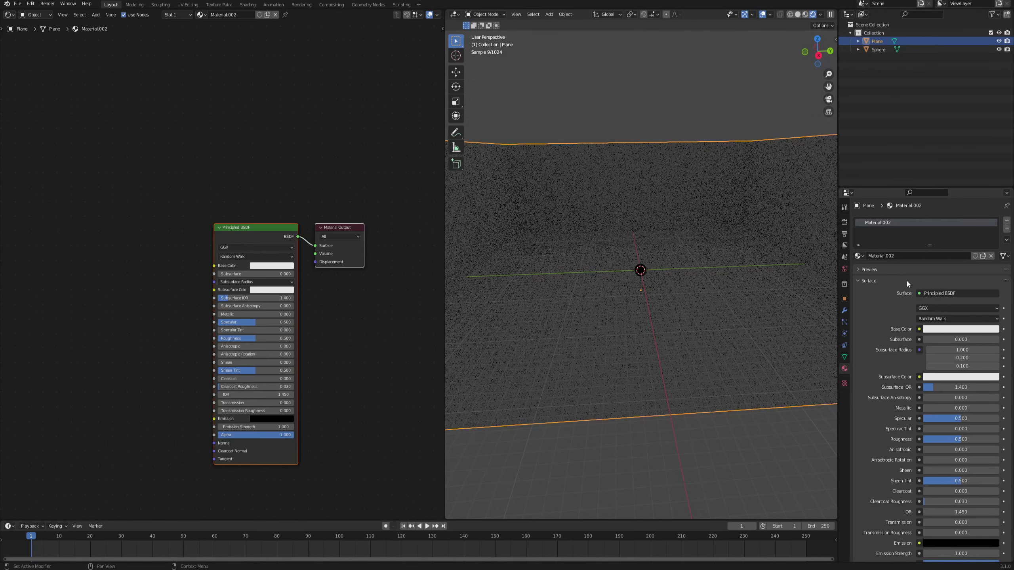
pyautogui.press('Return')
pyautogui.click(951, 293)
pyautogui.click(950, 334)
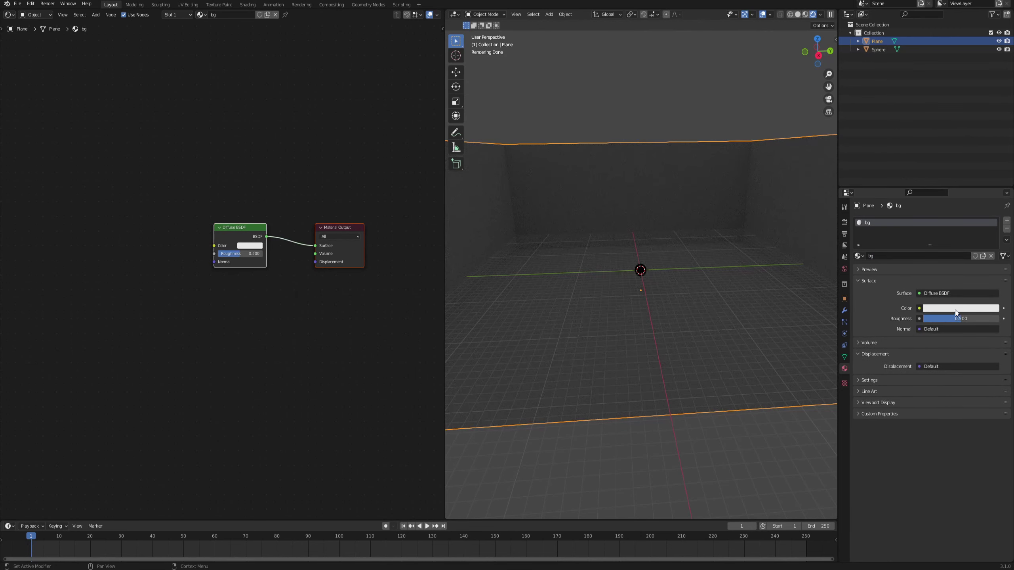
# Step: Set the bg material's diffuse color to a dark blue
pyautogui.click(957, 307)
pyautogui.moveTo(966, 208); pyautogui.dragTo(964, 212)
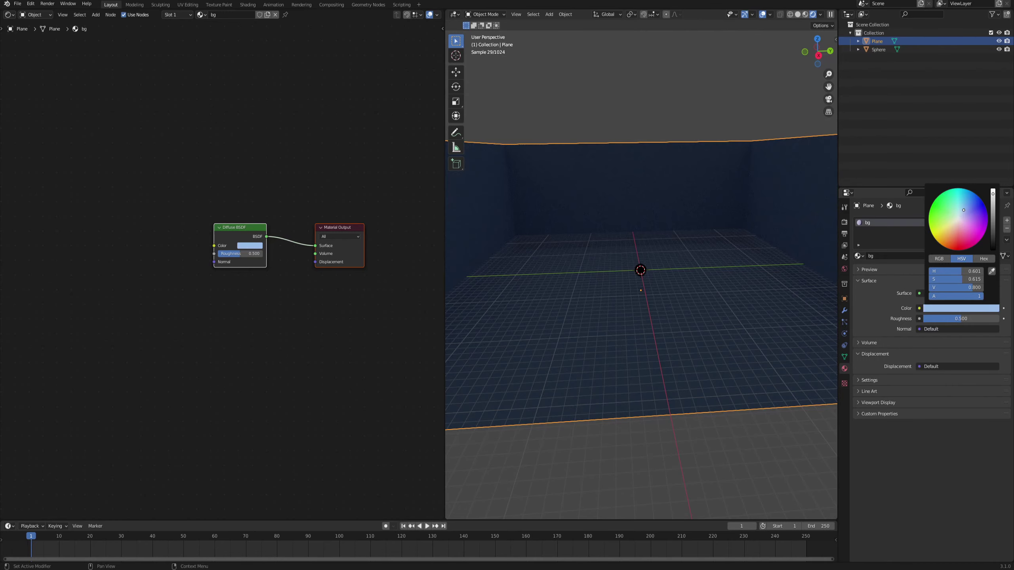
pyautogui.moveTo(964, 211); pyautogui.dragTo(963, 205)
pyautogui.click(993, 204)
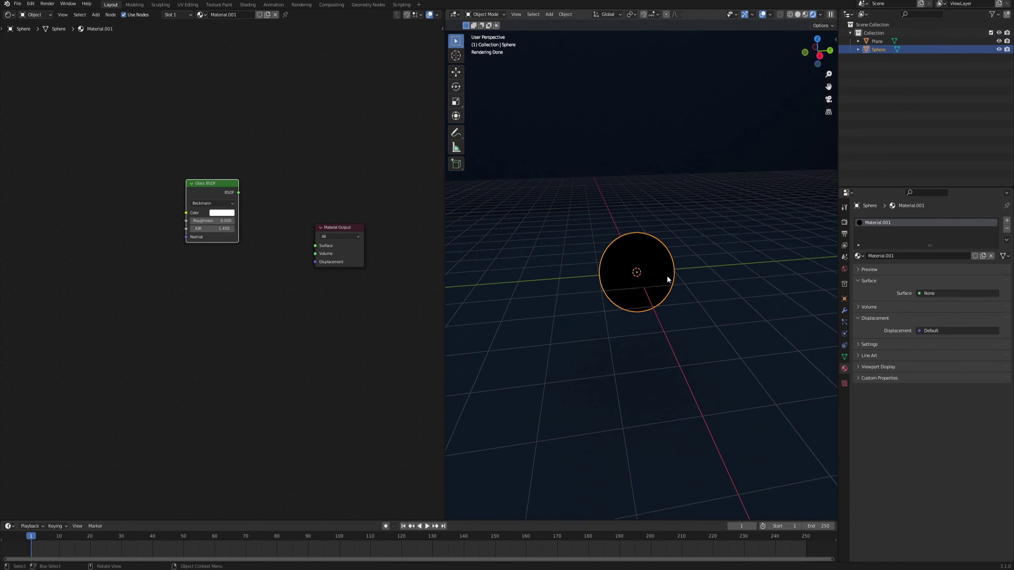
# Step: Connect the Glass BSDF to the Surface input of the sphere's Material Output
pyautogui.keyDown('ctrl'); pyautogui.keyDown('shift'); pyautogui.click(225, 180); pyautogui.keyUp('shift'); pyautogui.keyUp('ctrl')
pyautogui.moveTo(663, 268); pyautogui.dragTo(692, 275, button='middle')
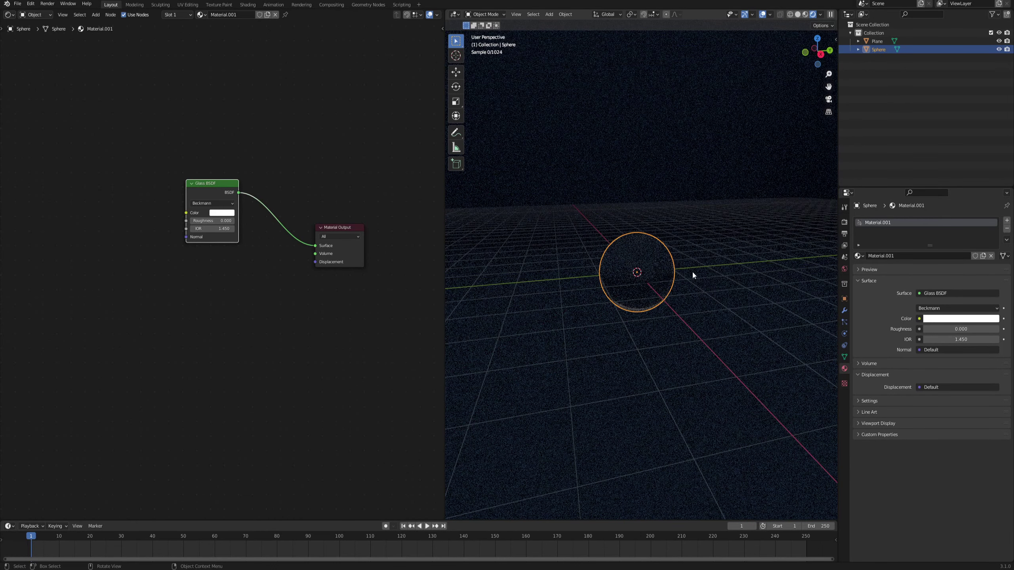
# Step: Add a second plane and raise it along Z above the sphere as a light panel
pyautogui.hotkey('shift', 'a')
pyautogui.click(738, 276)
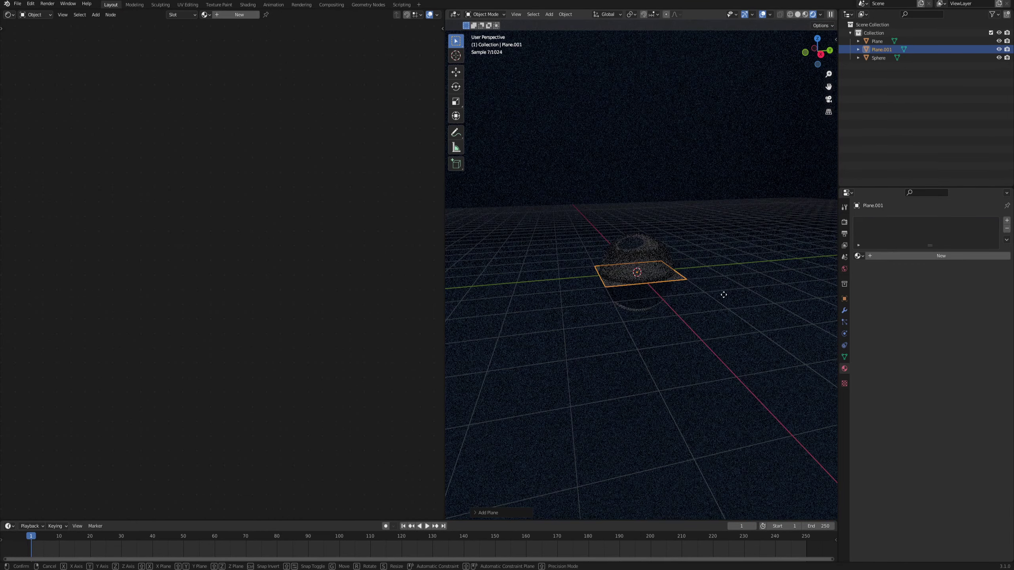
pyautogui.press('g')
pyautogui.press('z')
pyautogui.click(709, 136)
pyautogui.moveTo(683, 220); pyautogui.dragTo(674, 188, button='middle')
pyautogui.moveTo(631, 230); pyautogui.dragTo(648, 236, button='middle')
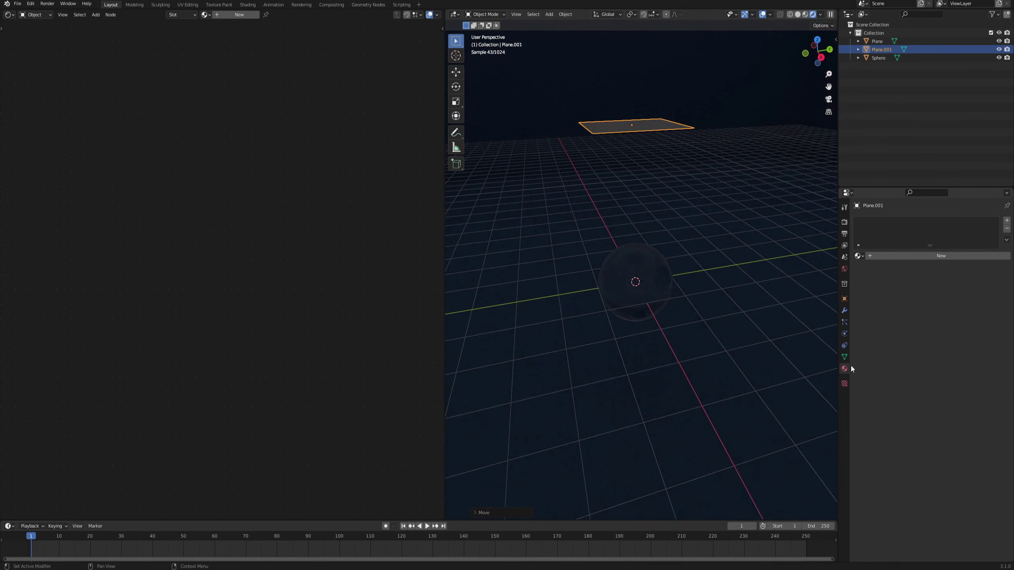
# Step: Give the upper plane a new material with an Emission surface and set its strength to 3.8
pyautogui.click(903, 257)
pyautogui.click(939, 291)
pyautogui.click(936, 293)
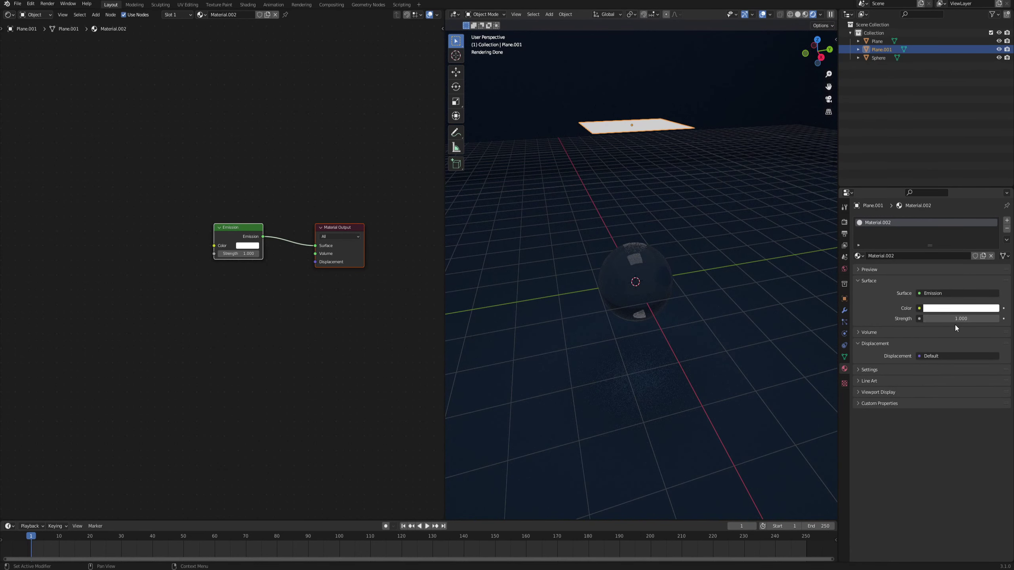
pyautogui.moveTo(950, 319); pyautogui.dragTo(981, 318)
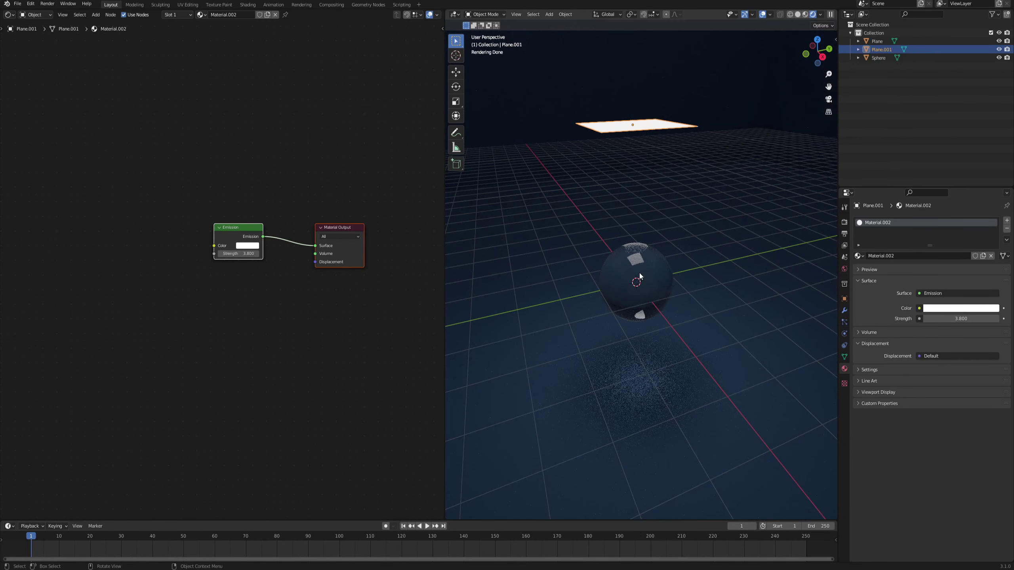
# Step: Add a Principled Volume node to the sphere's material and connect it to the Material Output's Volume input
pyautogui.click(640, 276)
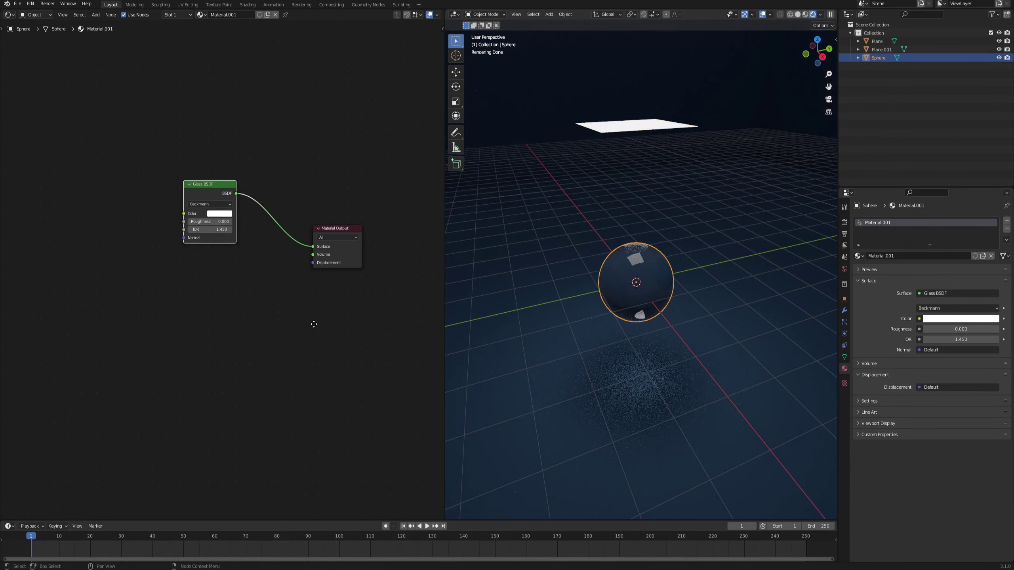
pyautogui.moveTo(312, 324); pyautogui.dragTo(332, 340, button='middle')
pyautogui.moveTo(219, 203); pyautogui.dragTo(218, 181)
pyautogui.scroll(1, 314, 272)
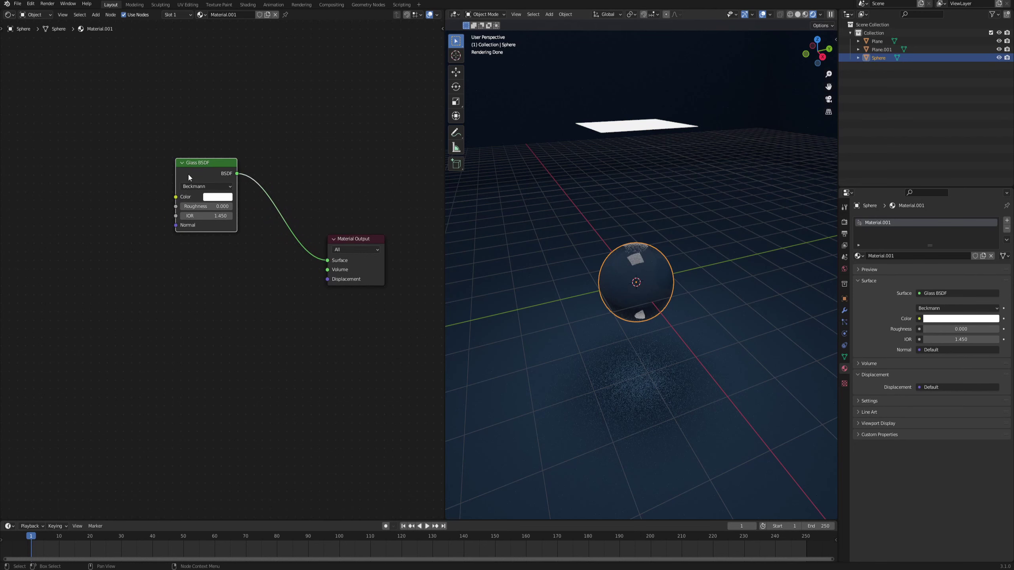
pyautogui.click(184, 329)
pyautogui.press('F3')
pyautogui.write('pro')
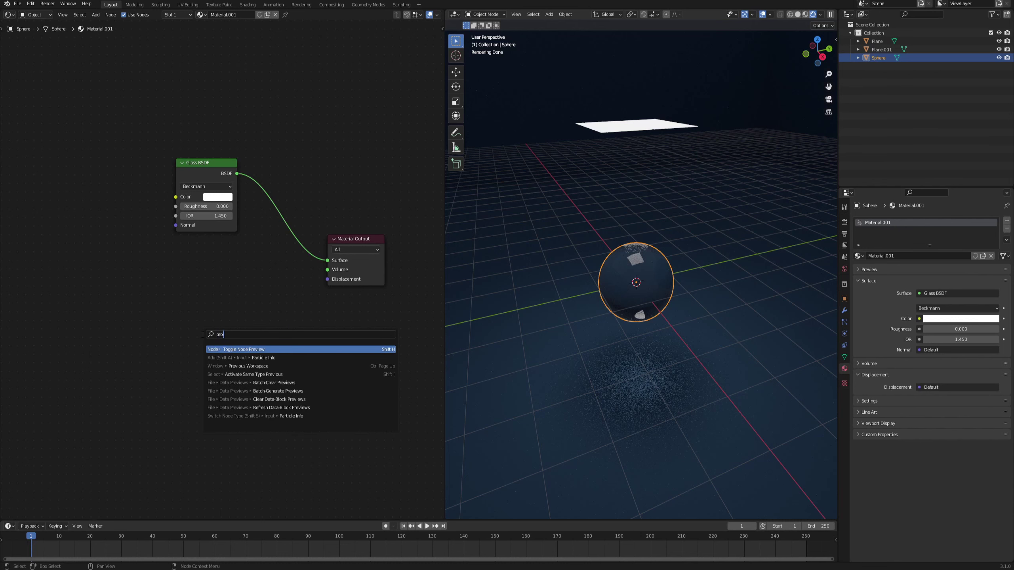
pyautogui.write('i')
pyautogui.press('BackSpace')
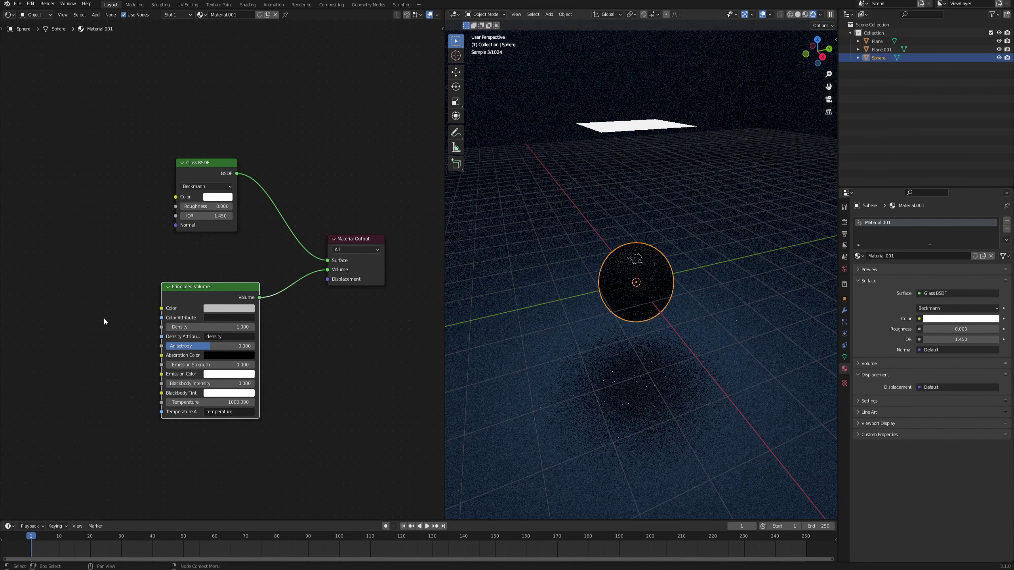
# Step: Add a Noise Texture node in front of the Principled Volume node
pyautogui.keyDown('ctrl'); pyautogui.hscroll(-5, 129, 303); pyautogui.keyUp('ctrl')
pyautogui.press('F3')
pyautogui.write('rois')
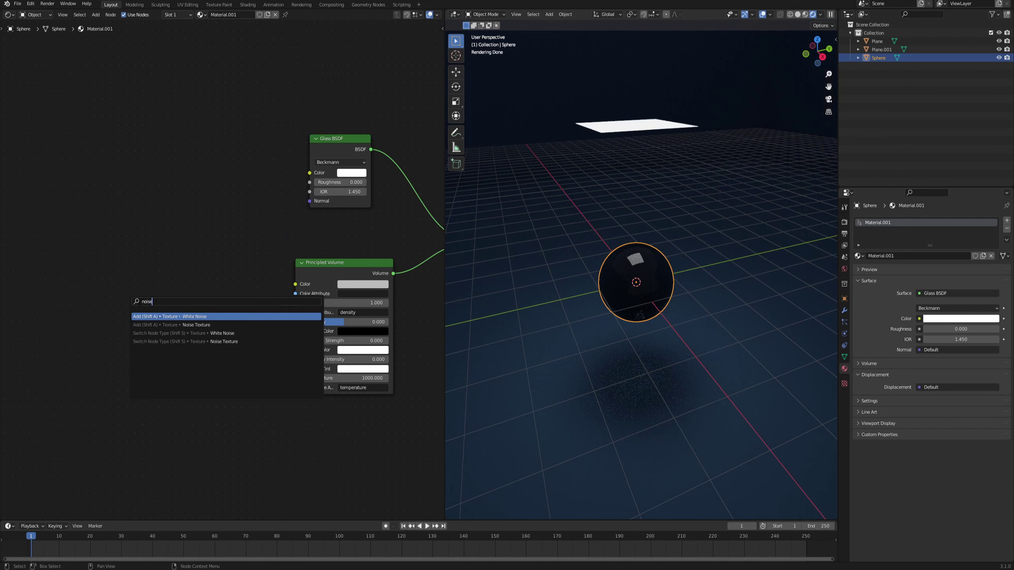
pyautogui.press('Down')
pyautogui.press('Return')
pyautogui.click(101, 316)
# Step: Connect the Noise Texture's Fac output to the Principled Volume's Density and Emission Strength inputs
pyautogui.scroll(1, 101, 317)
pyautogui.moveTo(144, 316); pyautogui.dragTo(302, 347)
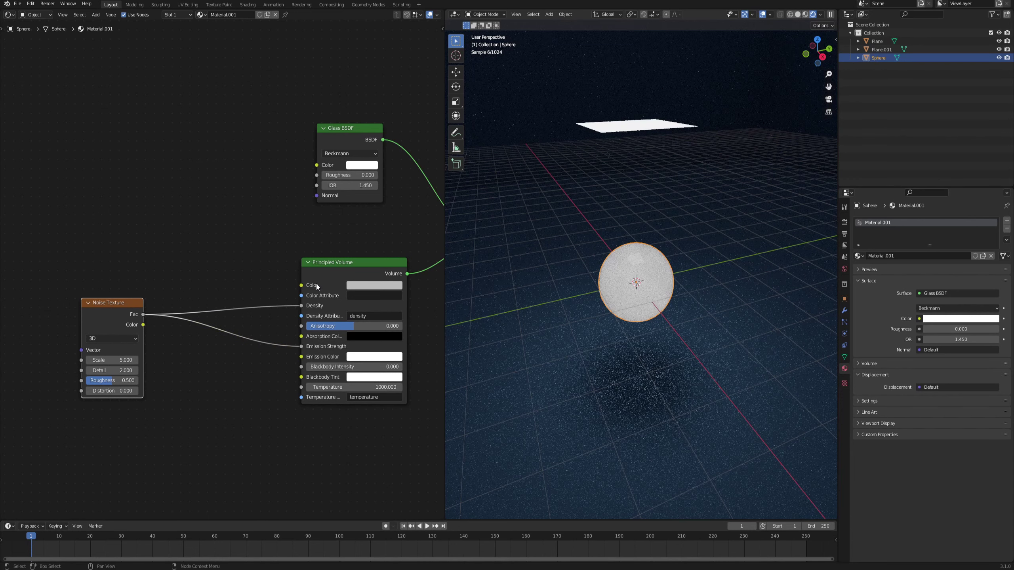
pyautogui.moveTo(175, 343); pyautogui.dragTo(300, 330, button='middle')
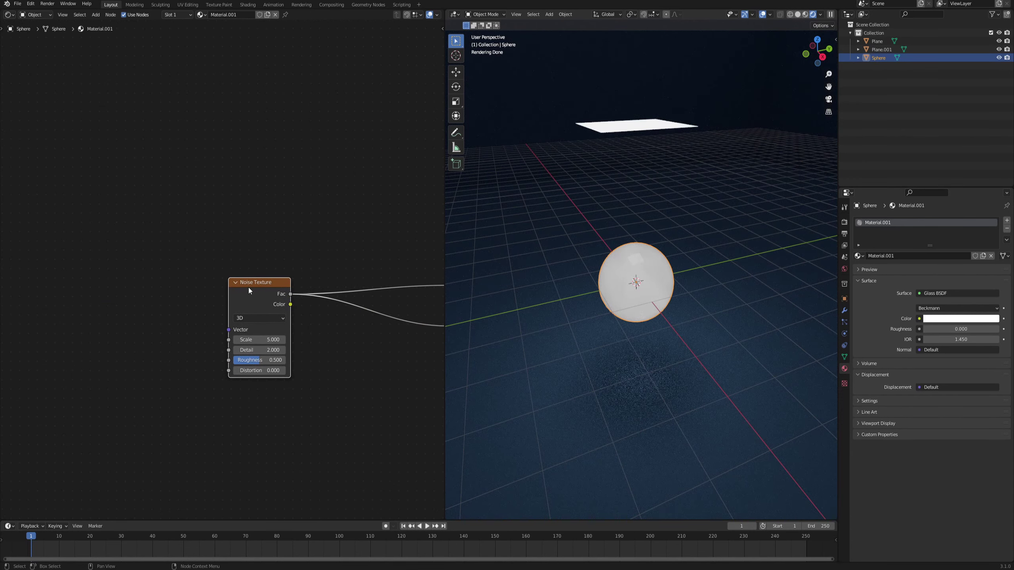
# Step: Add Texture Coordinate and Mapping nodes in front of the Noise Texture and space them apart
pyautogui.hotkey('ctrl', 't')
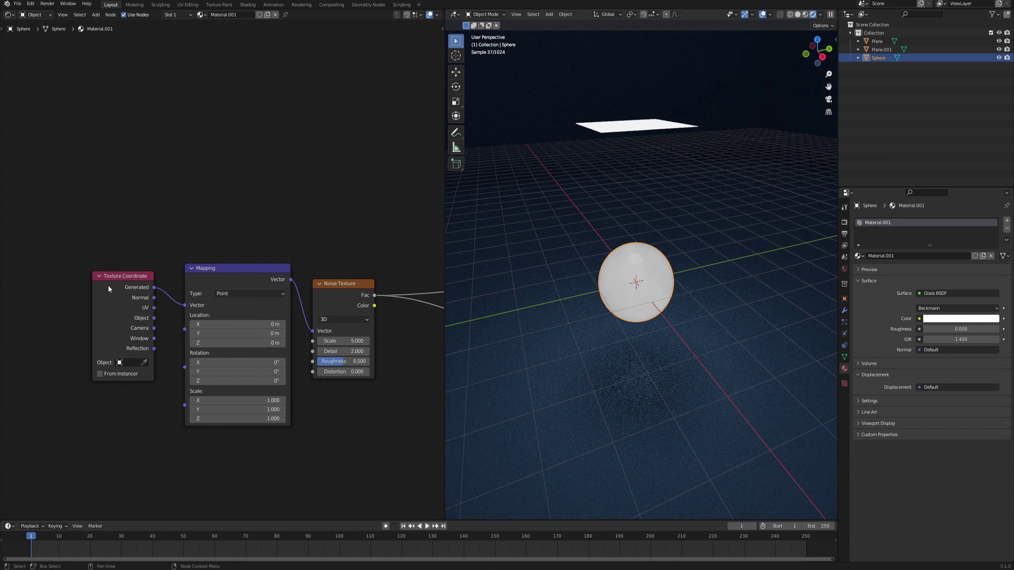
pyautogui.moveTo(113, 288); pyautogui.dragTo(92, 286)
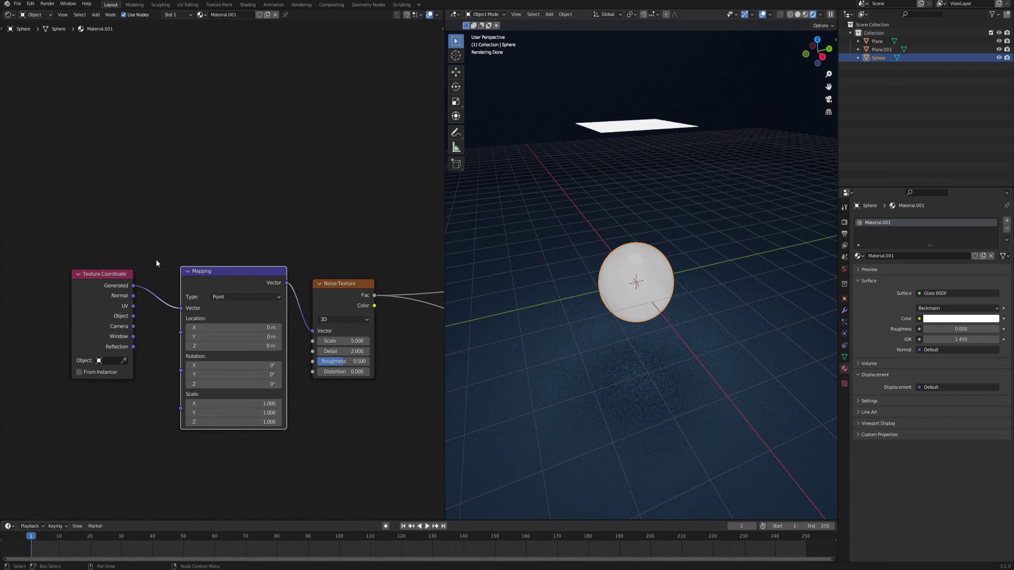
pyautogui.click(29, 4)
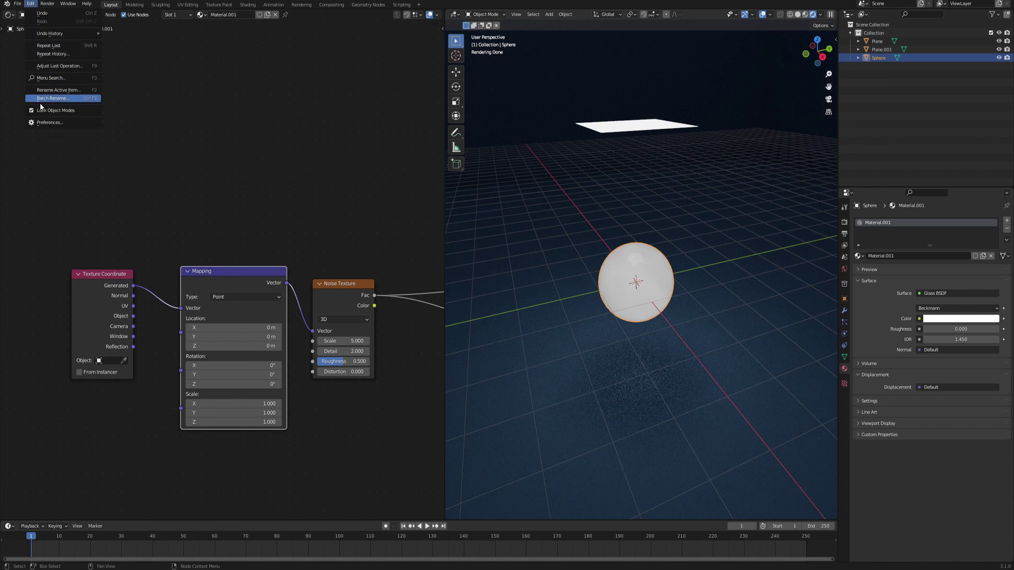
pyautogui.click(44, 124)
pyautogui.write('n')
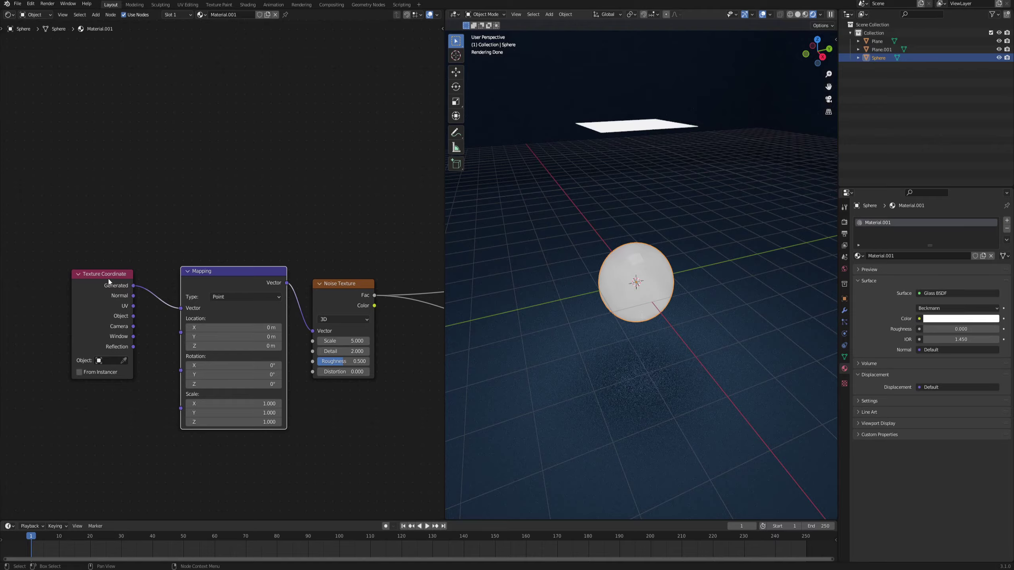
# Step: Connect the Texture Coordinate's Object output to the Mapping node's Vector input
pyautogui.moveTo(133, 316); pyautogui.dragTo(181, 308)
pyautogui.moveTo(217, 260); pyautogui.dragTo(158, 249, button='middle')
pyautogui.scroll(3, 625, 299)
pyautogui.moveTo(625, 299); pyautogui.dragTo(621, 279, button='middle')
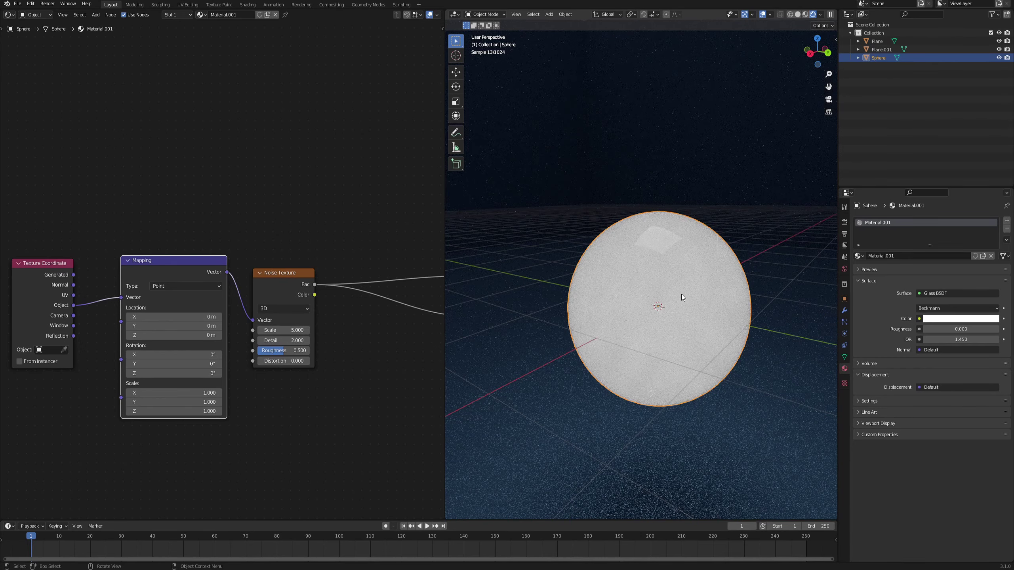
pyautogui.scroll(2, 681, 293)
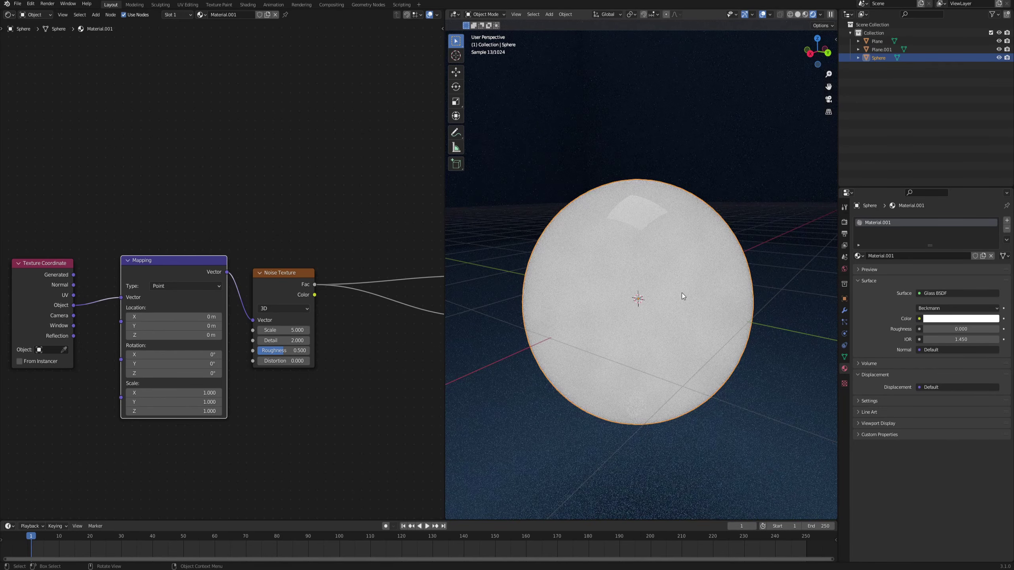
pyautogui.scroll(-4, 666, 293)
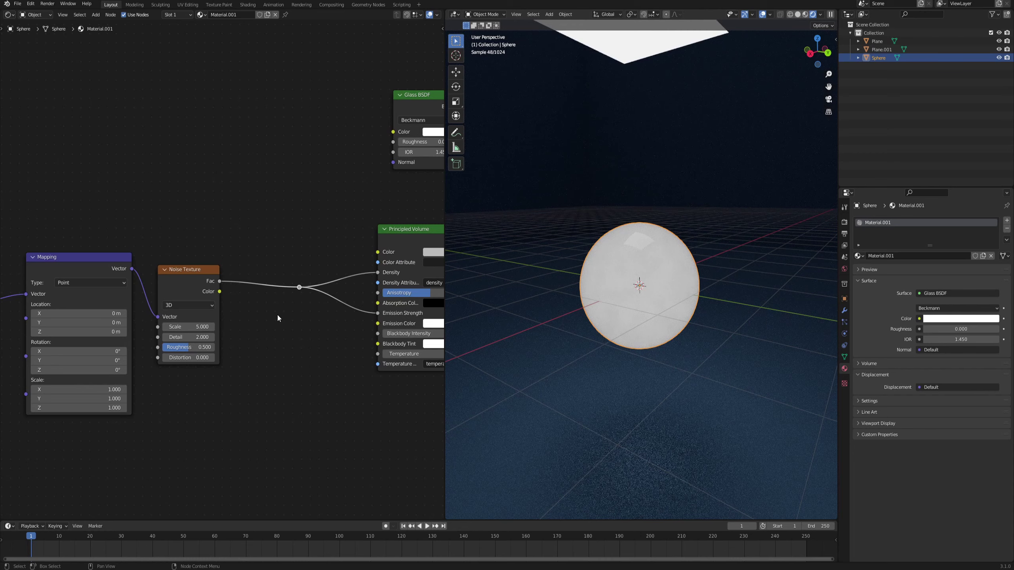
# Step: Insert a ColorRamp node between the Noise Texture's Fac output and the links to the Principled Volume
pyautogui.press('F3')
pyautogui.write('color ramp')
pyautogui.press('Return')
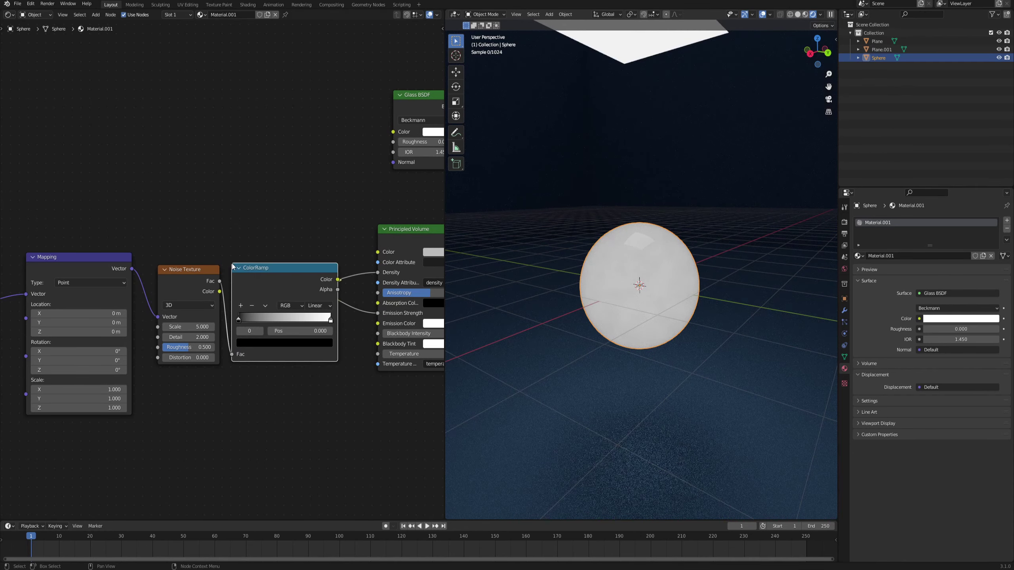
pyautogui.click(236, 265)
pyautogui.moveTo(381, 239); pyautogui.dragTo(360, 237, button='middle')
pyautogui.scroll(1, 656, 281)
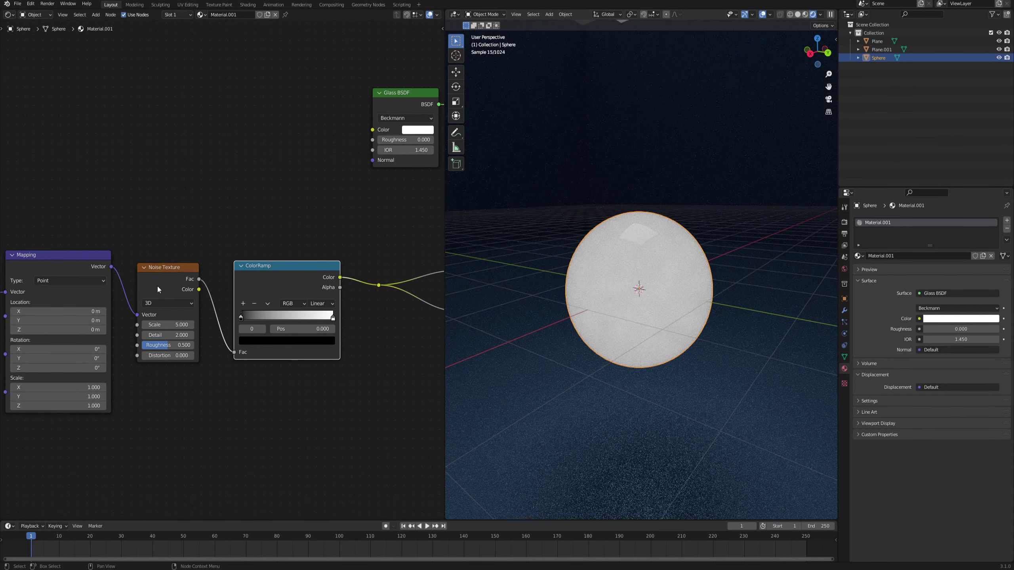
# Step: Tighten the ColorRamp's transition by moving the black stop to position 0.509 and the white stop just beyond it
pyautogui.moveTo(243, 318); pyautogui.dragTo(289, 318)
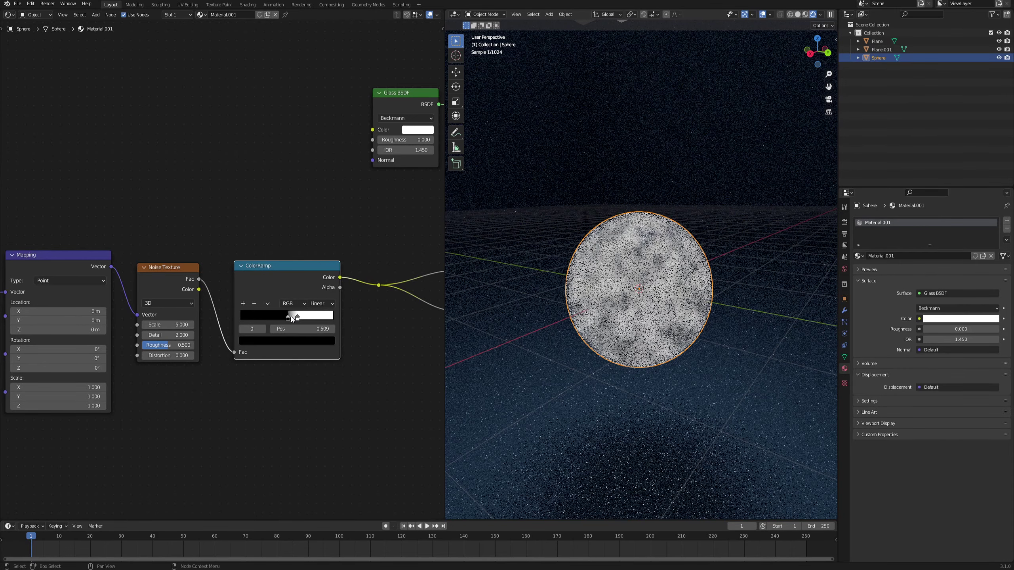
pyautogui.scroll(1, 629, 295)
pyautogui.moveTo(628, 297)
pyautogui.mouseDown(button='middle')
pyautogui.moveTo(590, 297)
pyautogui.moveTo(636, 305)
pyautogui.mouseUp(button='middle')
pyautogui.moveTo(293, 241); pyautogui.dragTo(347, 249, button='middle')
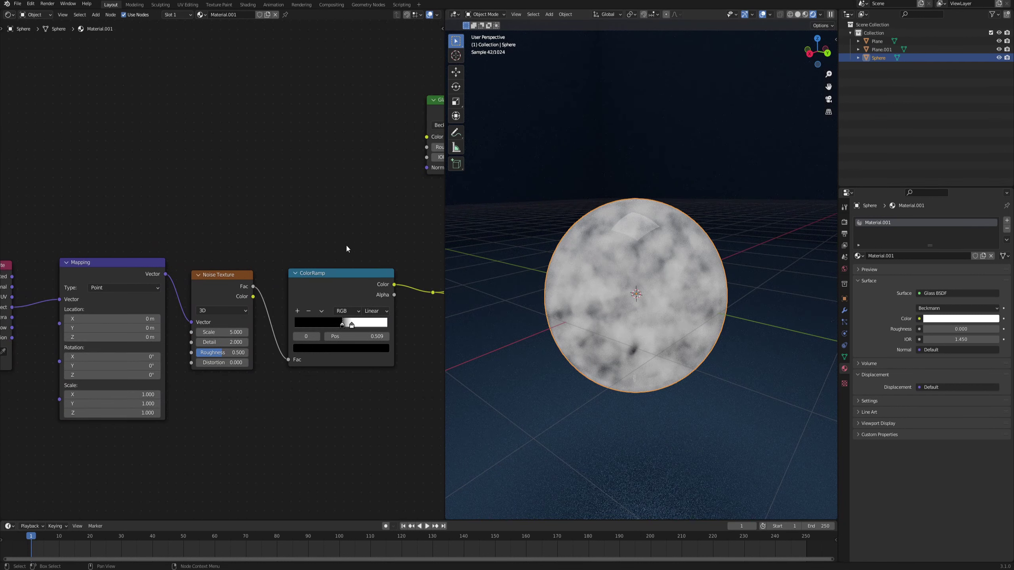
# Step: Move the mapping and noise nodes away from the ColorRamp and insert a duplicate Noise Texture in the gap
pyautogui.moveTo(209, 229); pyautogui.dragTo(284, 231, button='middle')
pyautogui.scroll(-1, 284, 231)
pyautogui.moveTo(69, 224); pyautogui.dragTo(314, 395)
pyautogui.click(185, 380)
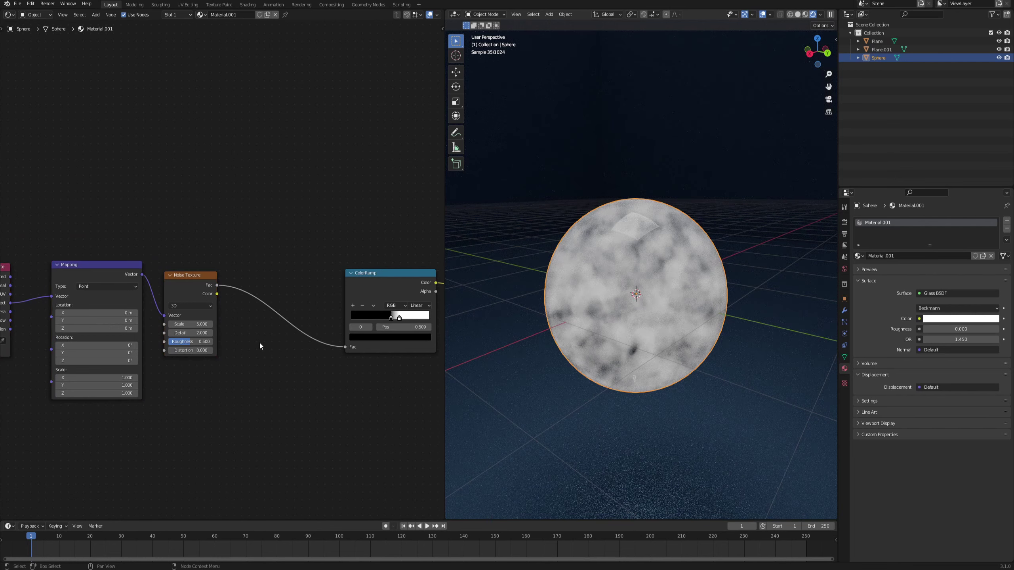
pyautogui.scroll(2, 261, 344)
pyautogui.click(162, 281)
pyautogui.hotkey('shift', 'd')
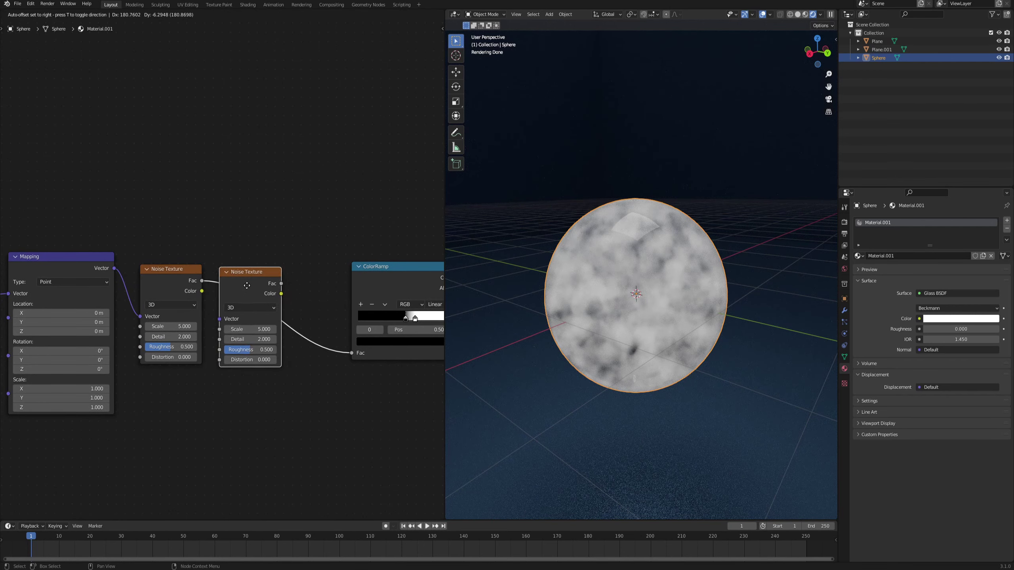
pyautogui.click(265, 282)
pyautogui.scroll(1, 209, 297)
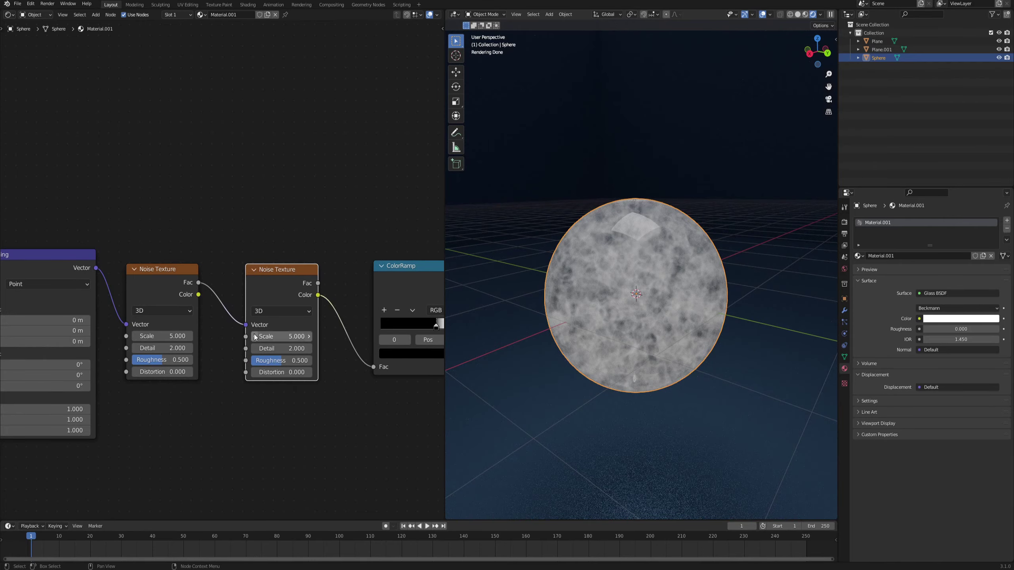
# Step: Set the first Noise Texture's Scale to 1 and the second Noise Texture's Scale to 1.5
pyautogui.scroll(3, 653, 304)
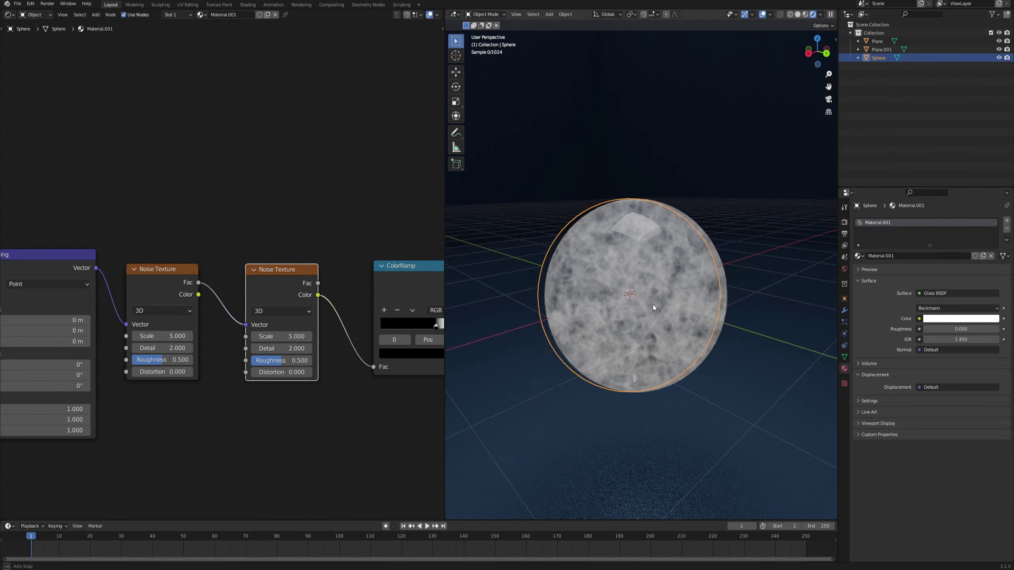
pyautogui.moveTo(650, 298); pyautogui.dragTo(666, 298, button='middle')
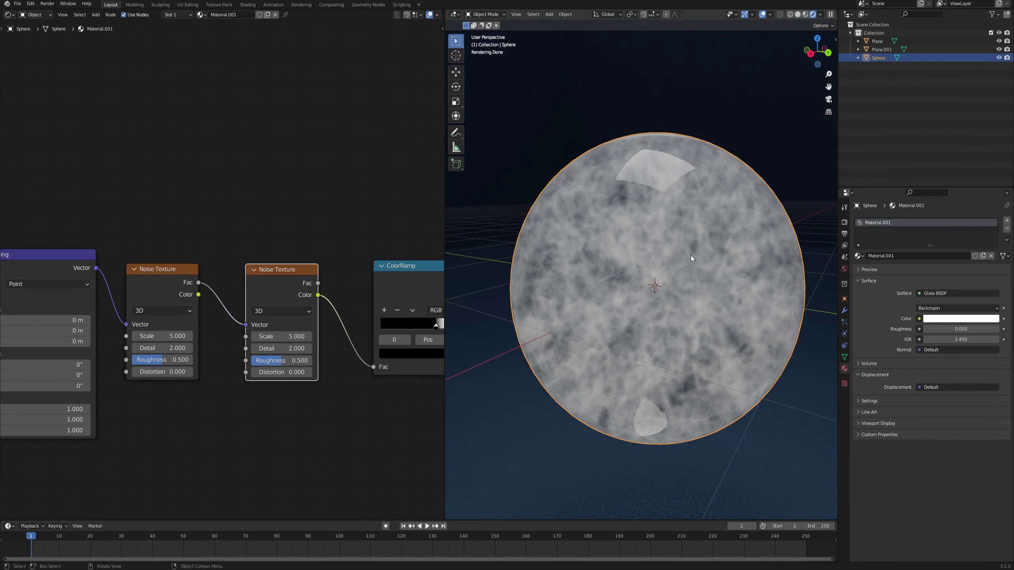
pyautogui.click(163, 336)
pyautogui.write('1')
pyautogui.press('Return')
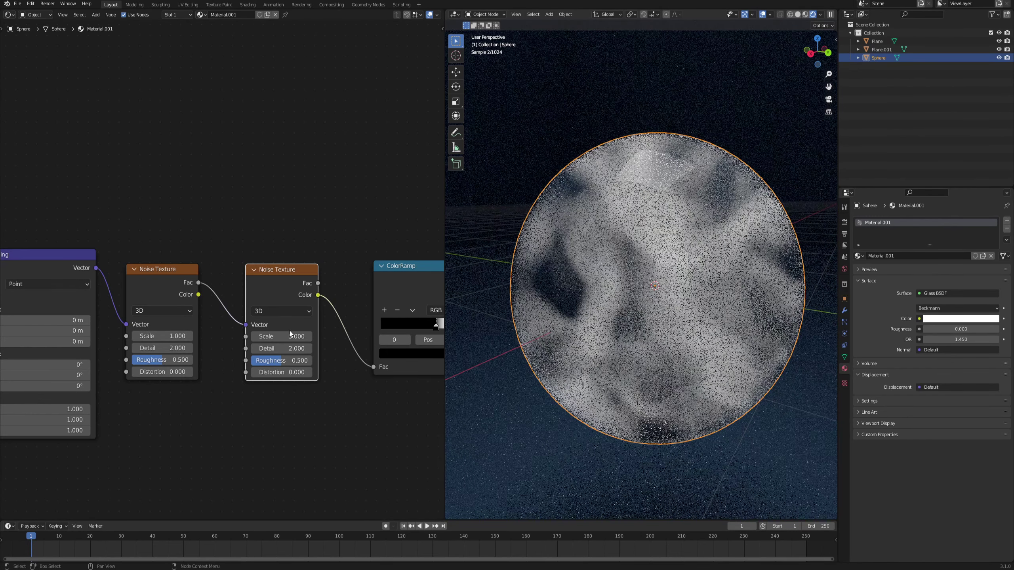
pyautogui.click(287, 336)
pyautogui.write('1.5')
pyautogui.press('Return')
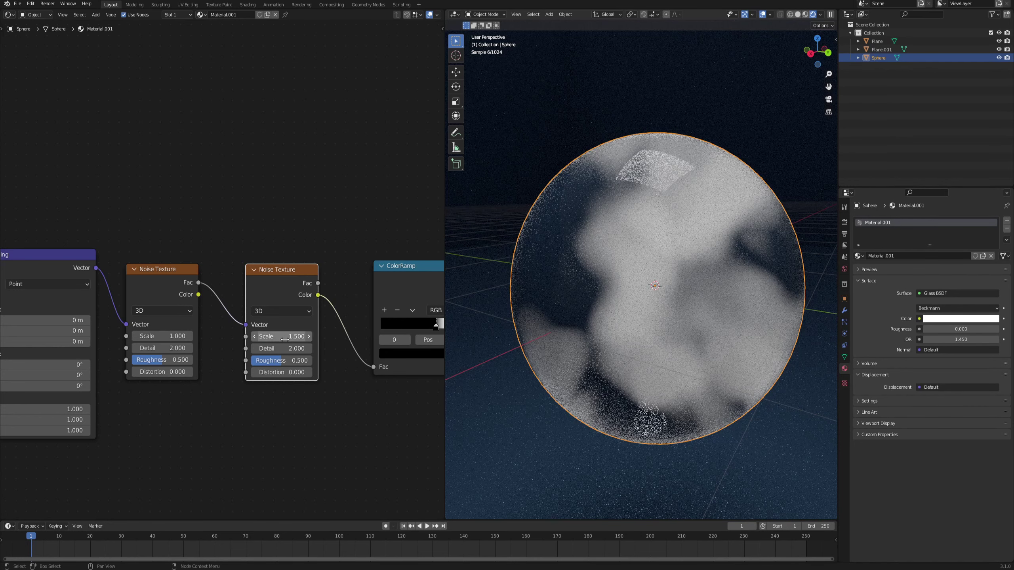
# Step: Set the first Noise Texture's Detail to 15 and its Distortion to 0.7
pyautogui.moveTo(162, 271); pyautogui.dragTo(172, 267)
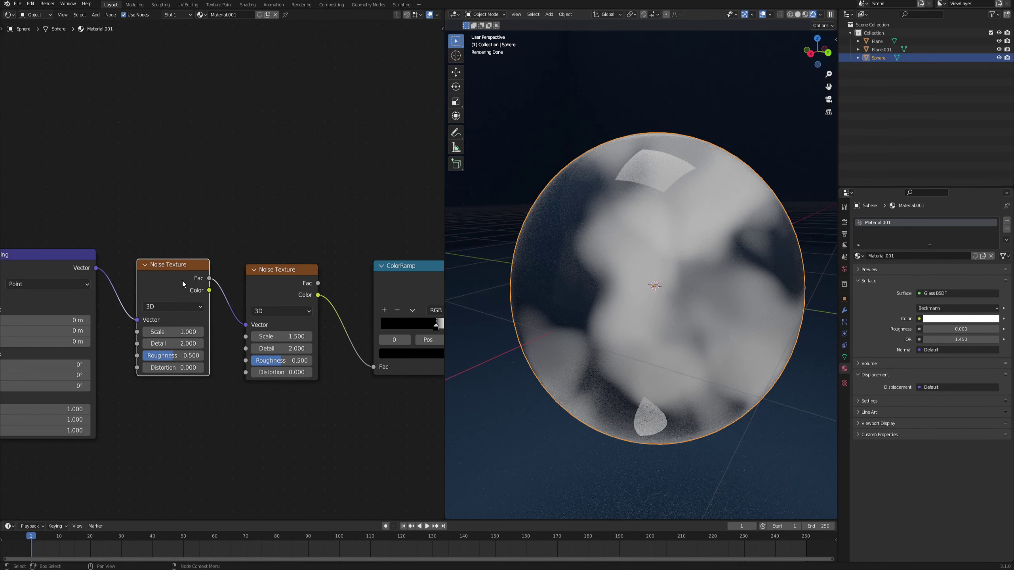
pyautogui.moveTo(158, 344); pyautogui.dragTo(223, 343)
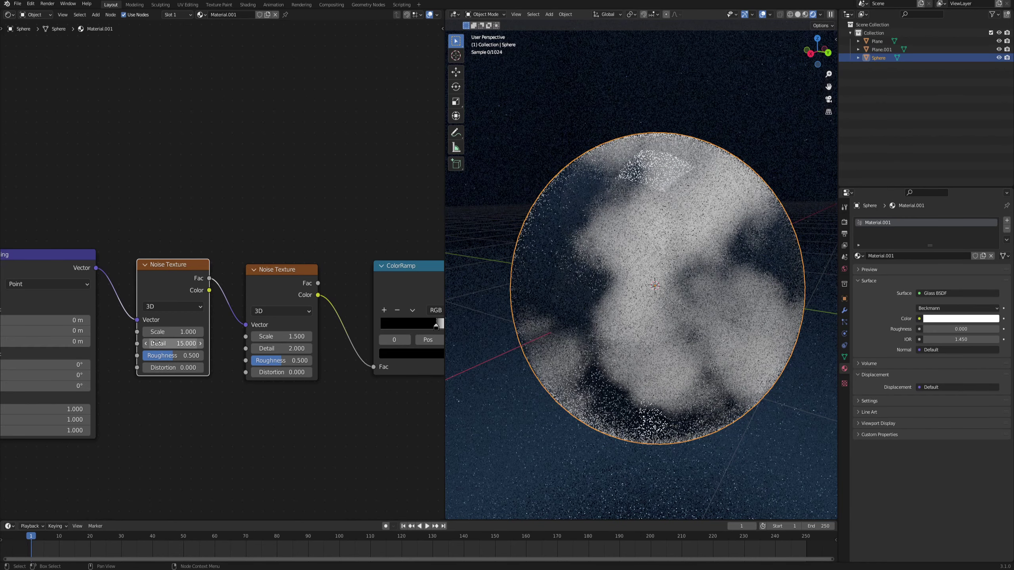
pyautogui.click(160, 368)
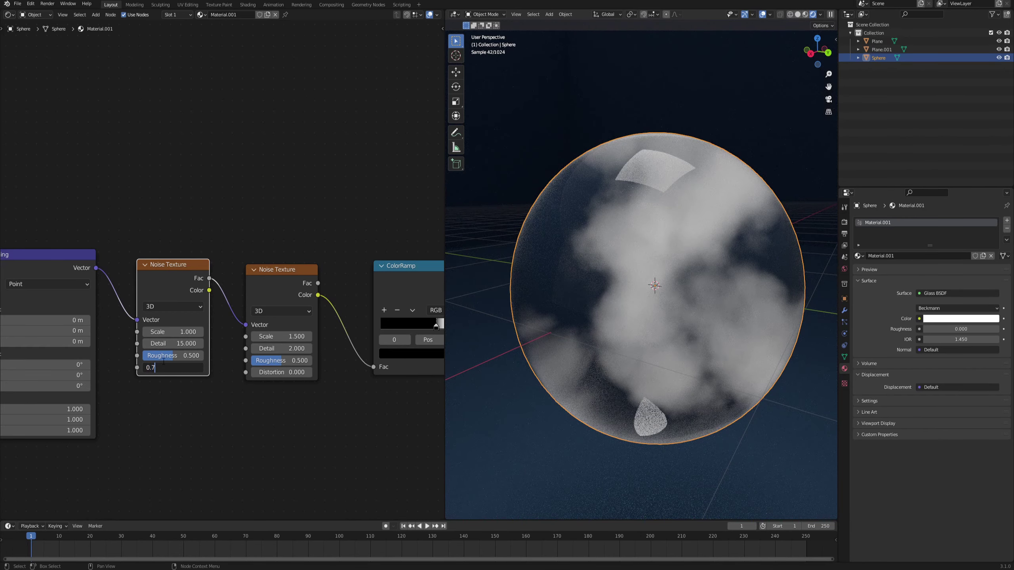
pyautogui.press('Return')
# Step: Set the second Noise Texture's Distortion to 0.7, Detail to 5 and Roughness to 1
pyautogui.click(288, 372)
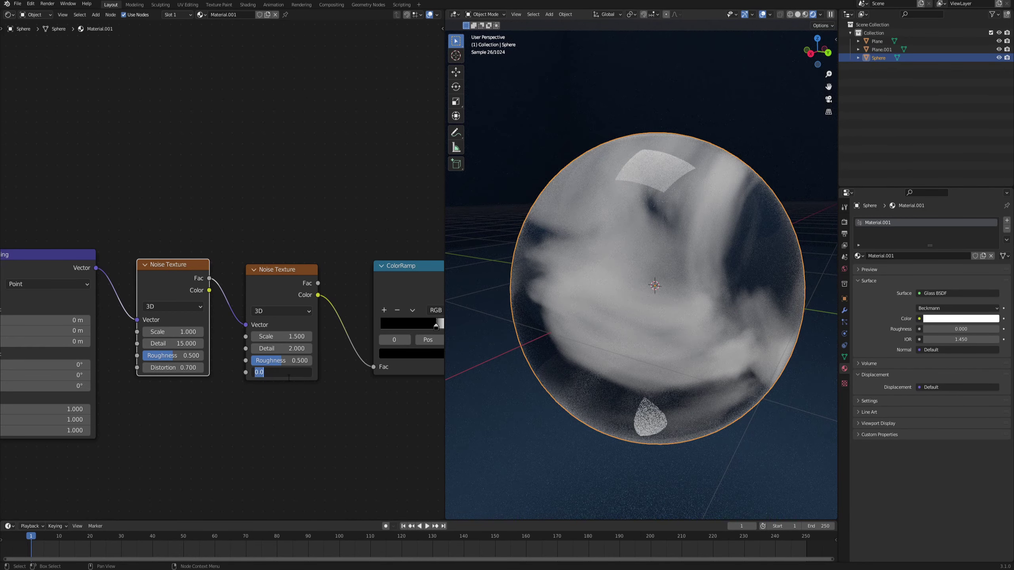
pyautogui.write('0.7')
pyautogui.press('Return')
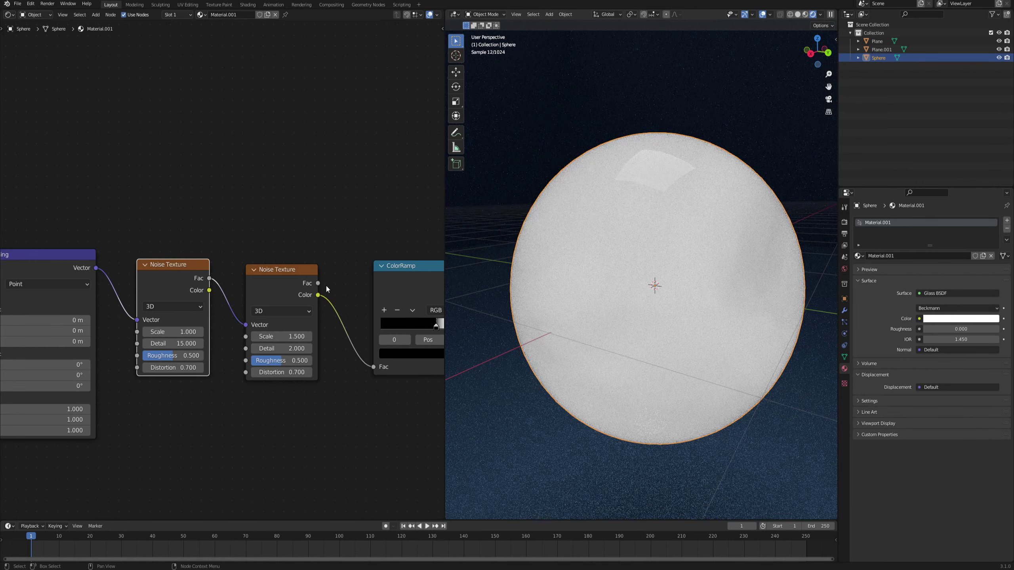
pyautogui.moveTo(275, 278); pyautogui.dragTo(271, 273)
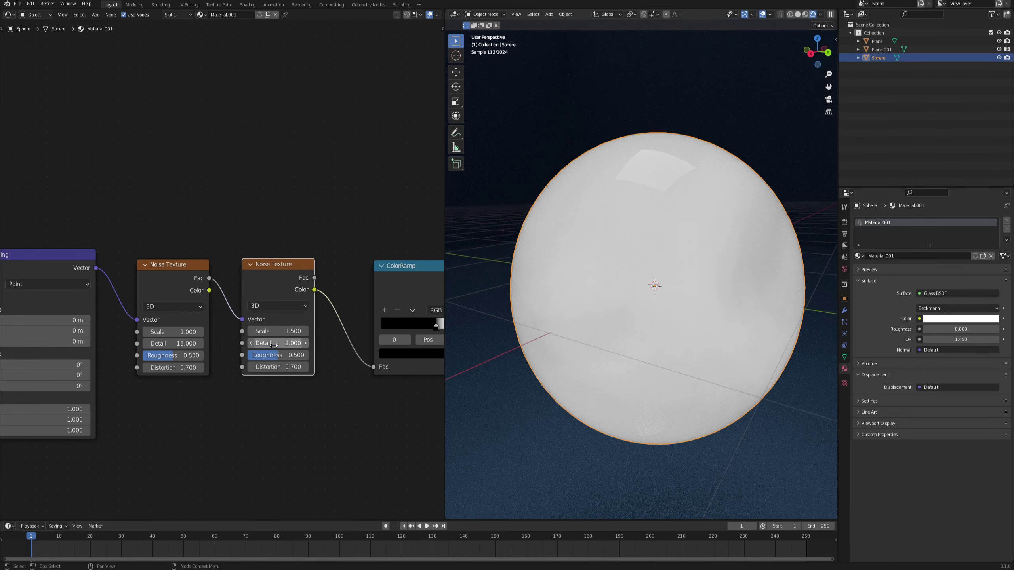
pyautogui.click(274, 344)
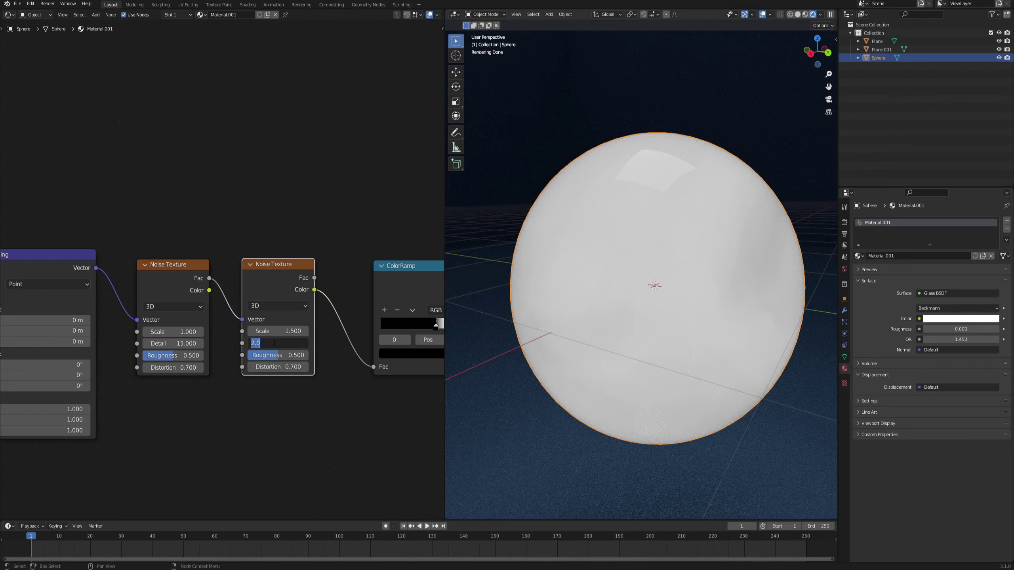
pyautogui.press('Return')
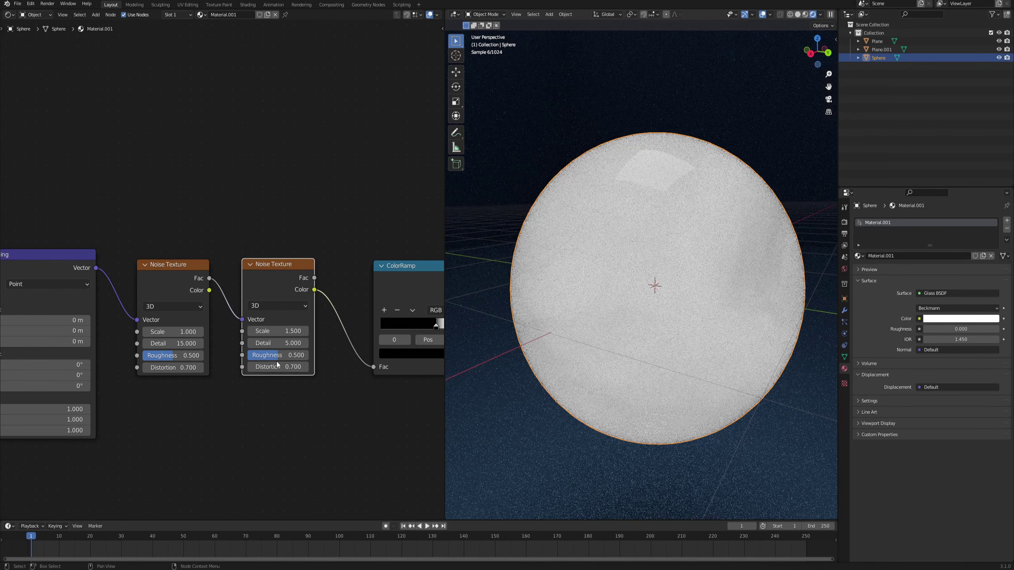
pyautogui.moveTo(278, 354); pyautogui.dragTo(308, 355)
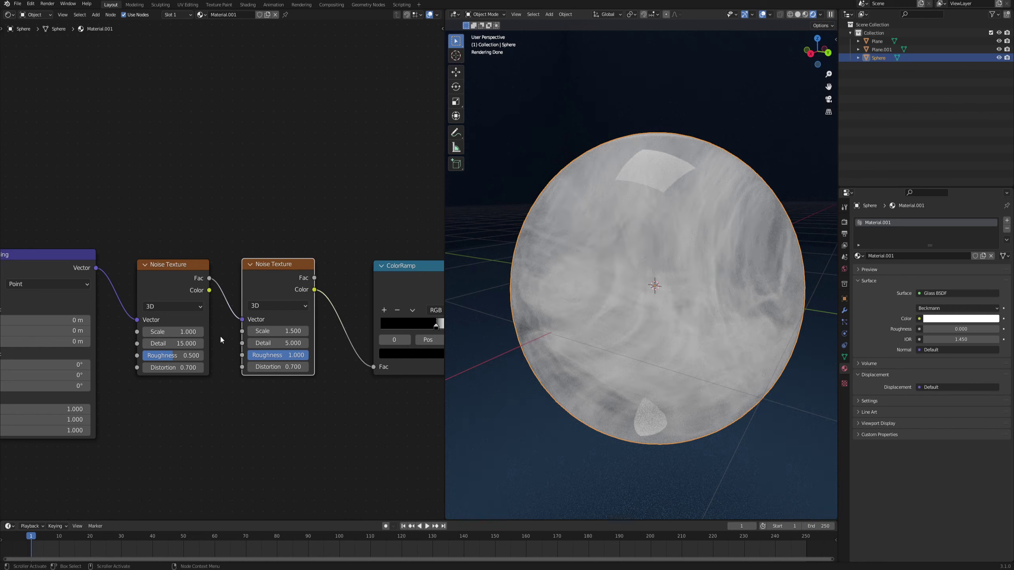
pyautogui.click(247, 245)
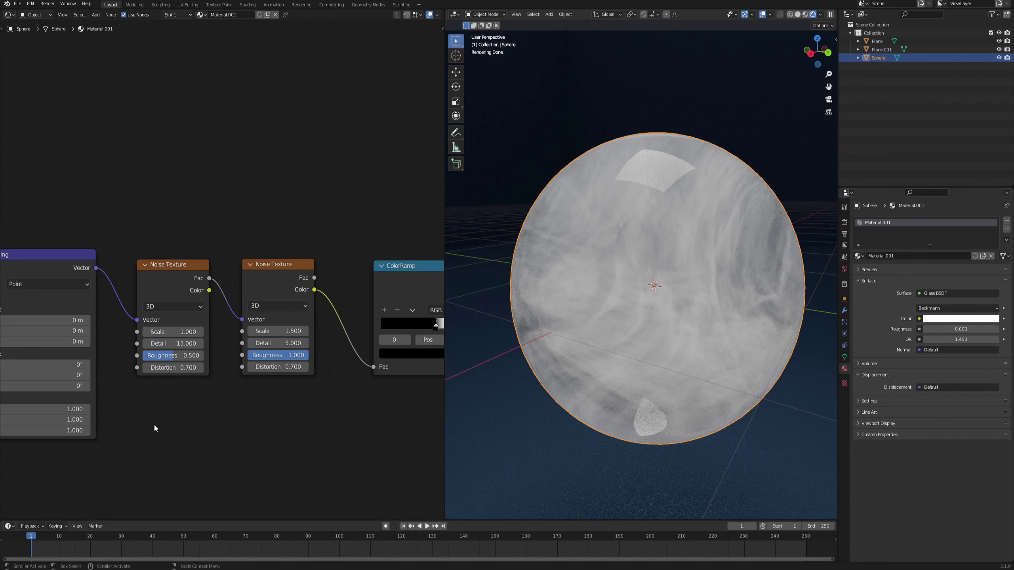
# Step: Move the mapping, noise and ColorRamp nodes away from the Principled Volume node to make room between them
pyautogui.moveTo(146, 340); pyautogui.dragTo(180, 320, button='middle')
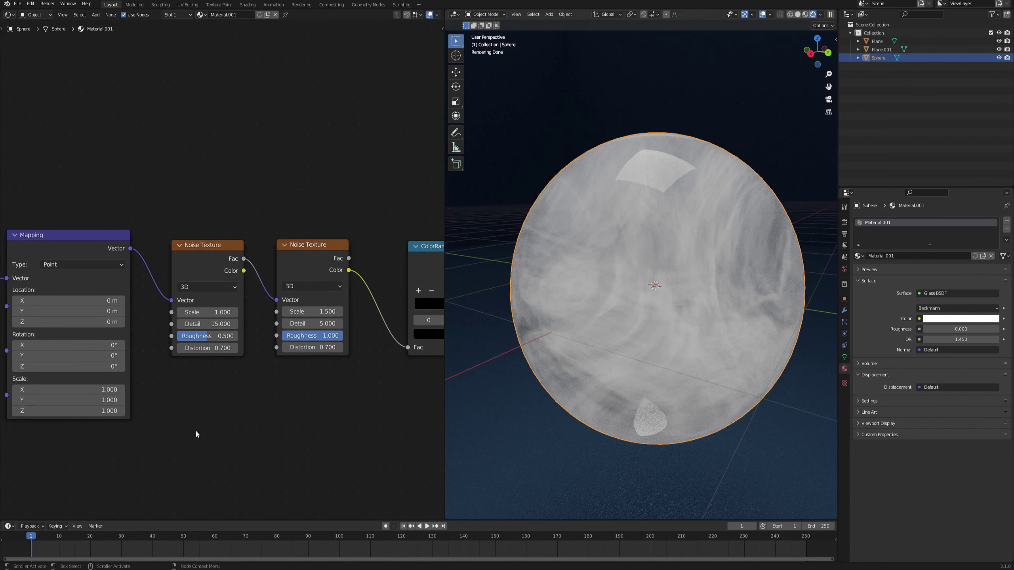
pyautogui.scroll(-2, 226, 351)
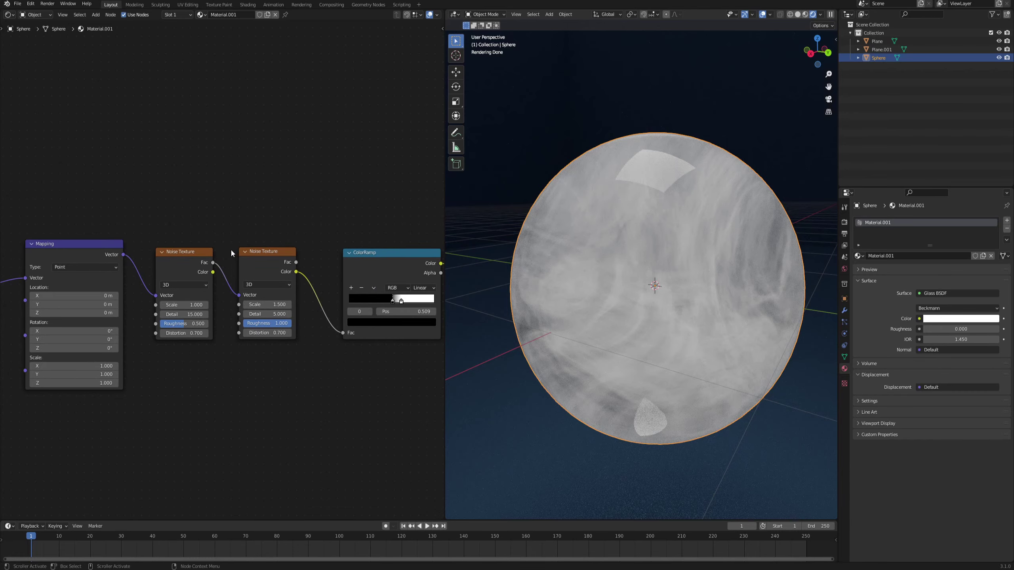
pyautogui.moveTo(293, 209); pyautogui.dragTo(172, 226, button='middle')
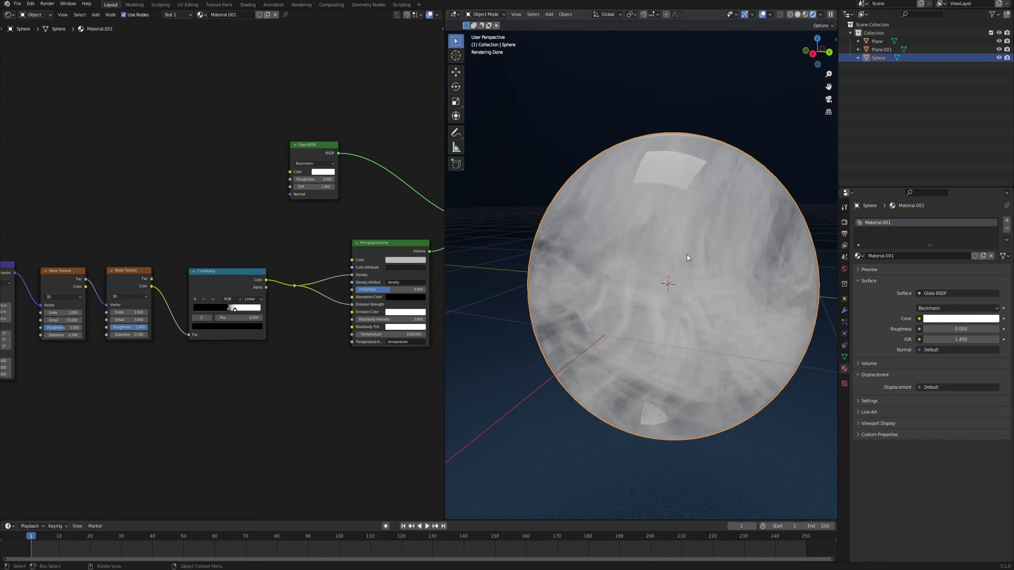
pyautogui.moveTo(686, 255); pyautogui.dragTo(634, 275, button='middle')
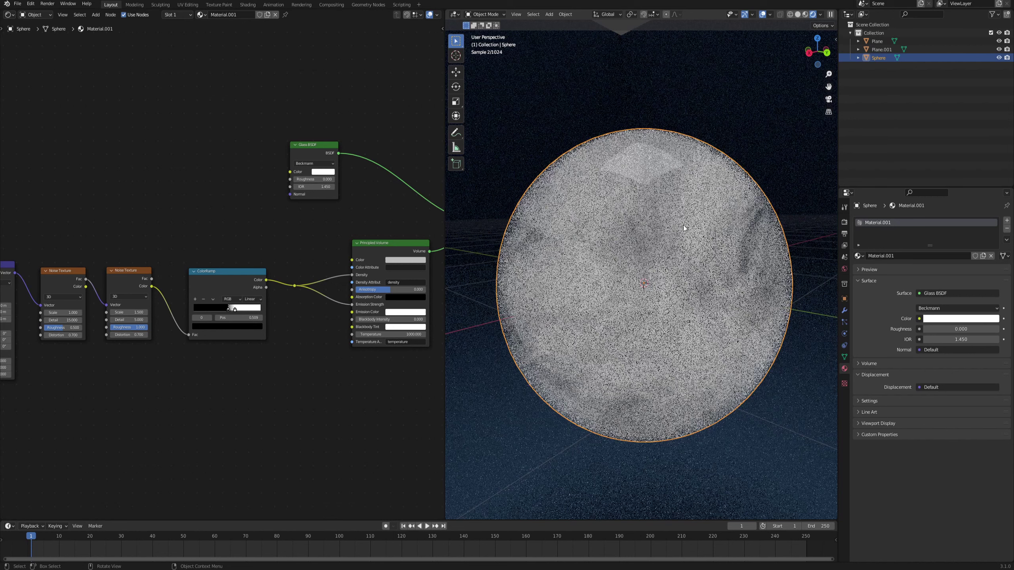
pyautogui.moveTo(271, 238); pyautogui.dragTo(254, 236, button='middle')
pyautogui.moveTo(297, 144); pyautogui.dragTo(394, 165)
pyautogui.moveTo(149, 230); pyautogui.dragTo(285, 224, button='middle')
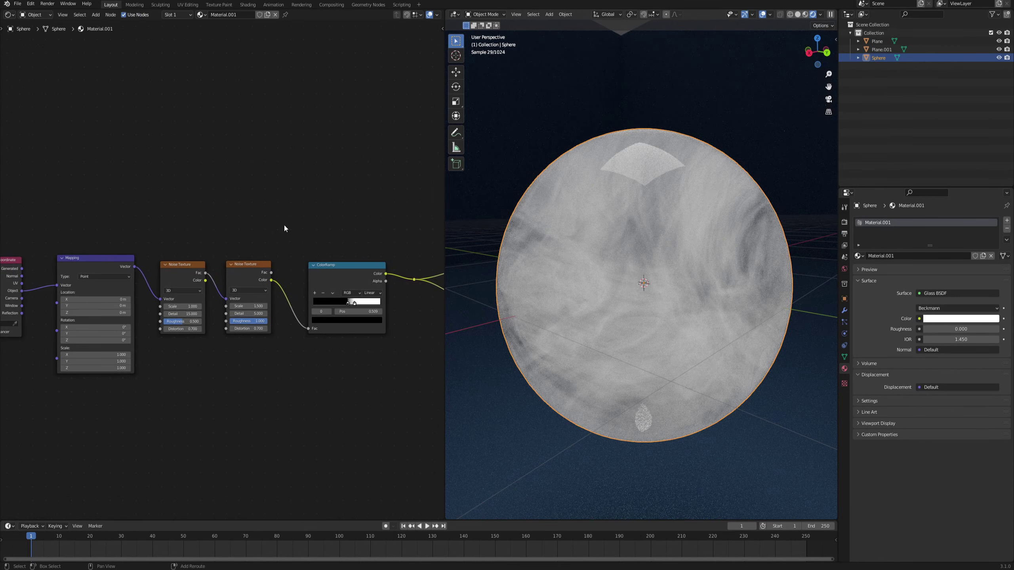
pyautogui.scroll(-3, 284, 224)
pyautogui.moveTo(87, 211); pyautogui.dragTo(108, 203, button='middle')
pyautogui.moveTo(40, 201); pyautogui.dragTo(356, 372)
pyautogui.press('g')
pyautogui.click(238, 369)
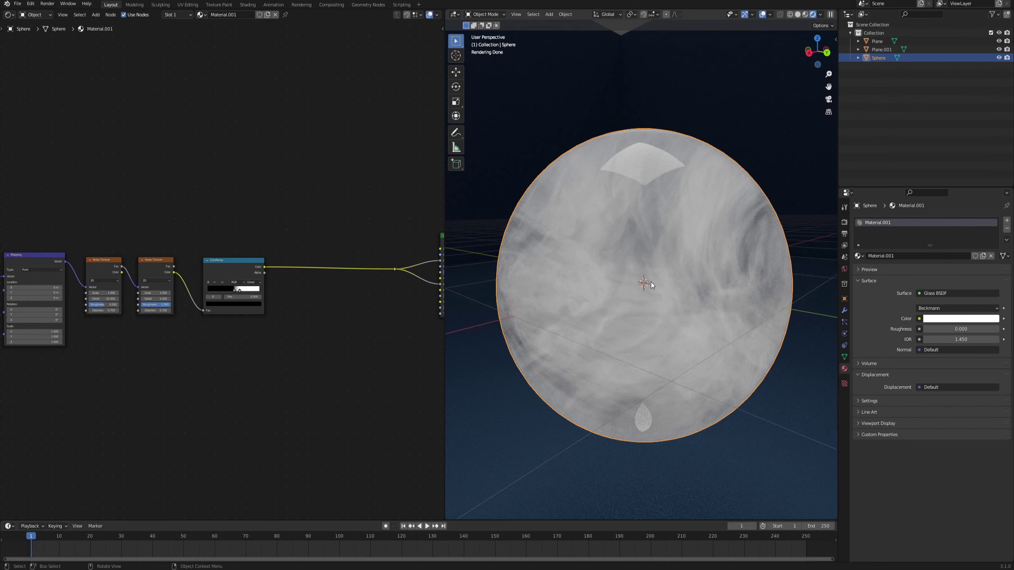
pyautogui.scroll(2, 54, 248)
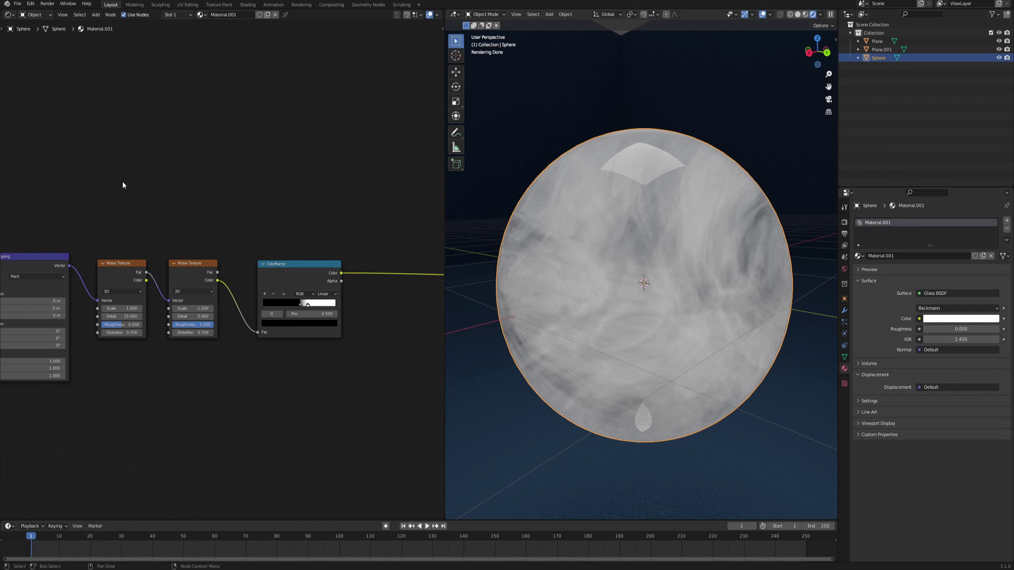
# Step: Add a Vector Math node set to Length and feed it from the Texture Coordinate node's Object output
pyautogui.press('F3')
pyautogui.write('vector')
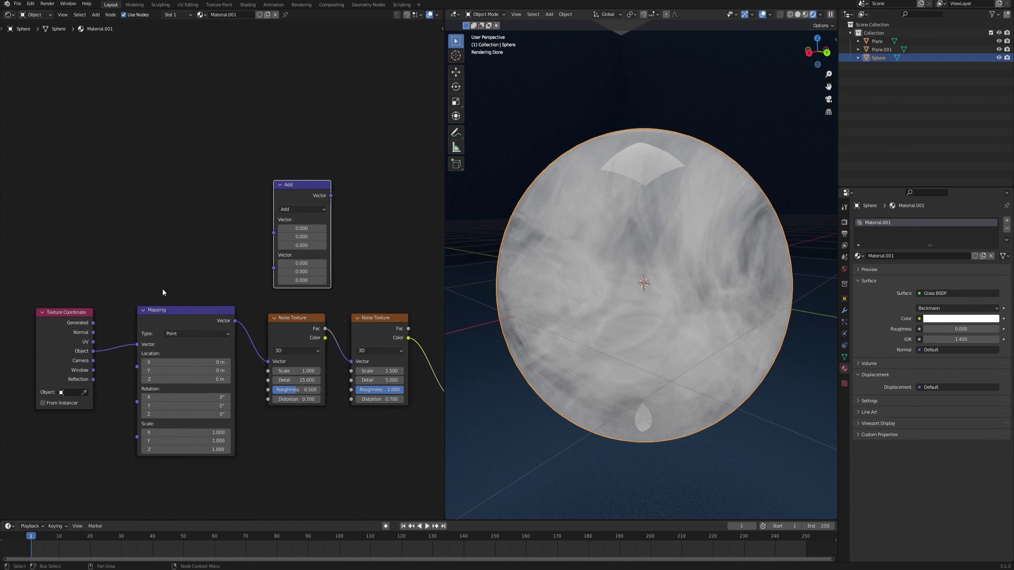
pyautogui.moveTo(92, 322); pyautogui.dragTo(274, 232)
pyautogui.click(302, 209)
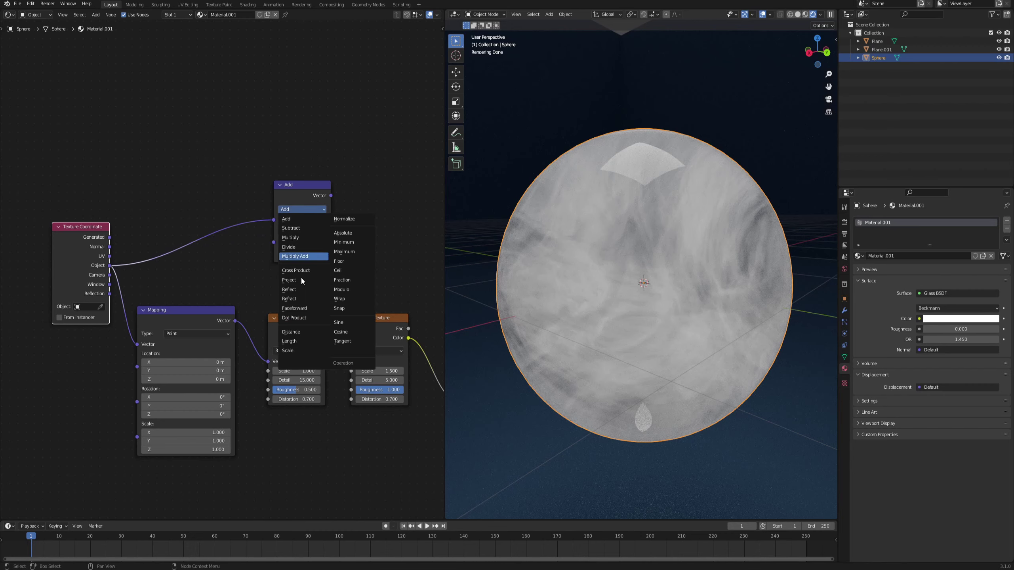
pyautogui.click(303, 341)
pyautogui.moveTo(302, 340); pyautogui.dragTo(169, 331, button='middle')
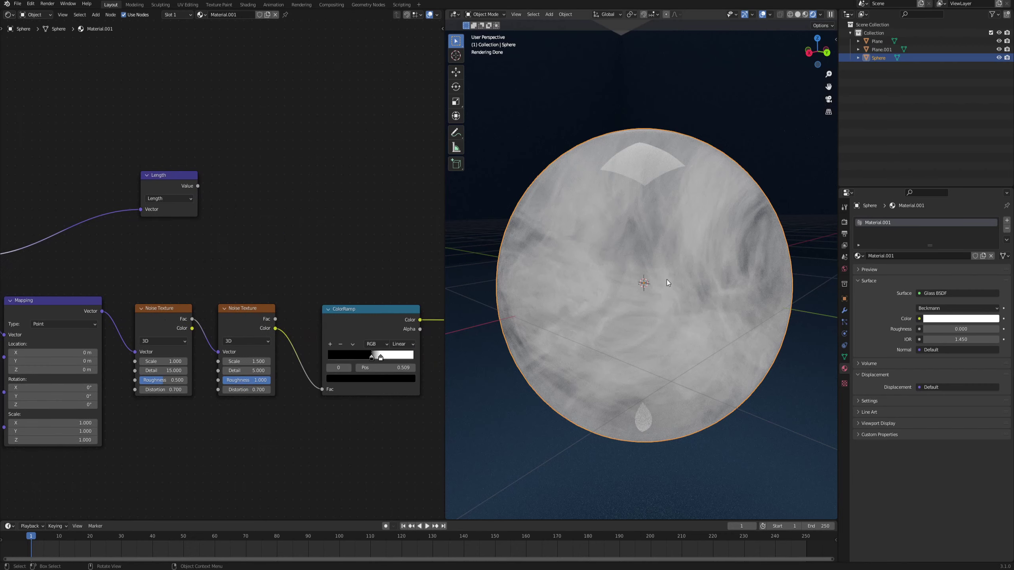
# Step: Sketch freehand annotation marks near the sphere's centre and its outer edge in the viewport
pyautogui.click(456, 132)
pyautogui.click(642, 283)
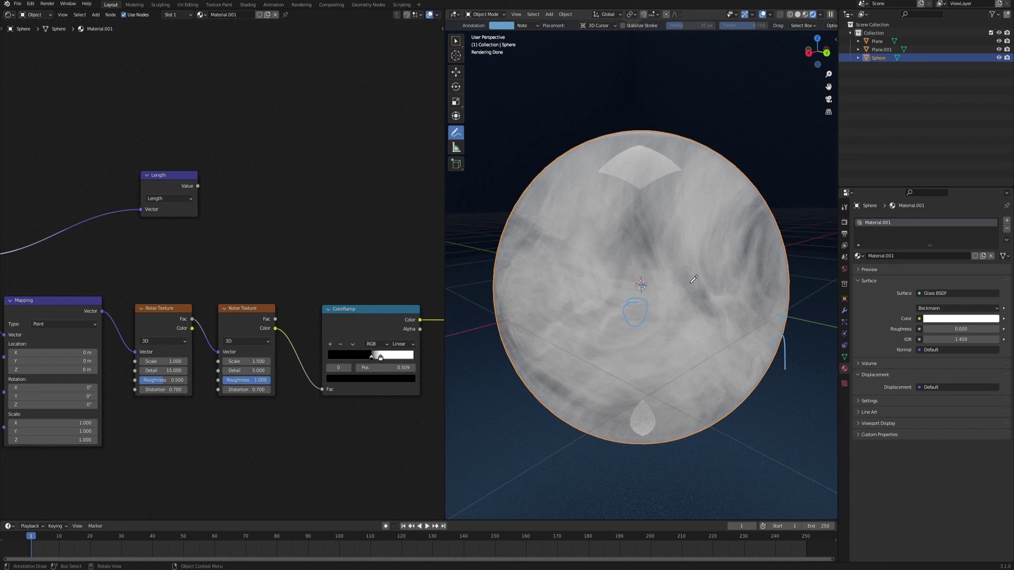
pyautogui.moveTo(646, 314); pyautogui.dragTo(711, 323)
pyautogui.moveTo(779, 315); pyautogui.dragTo(815, 325)
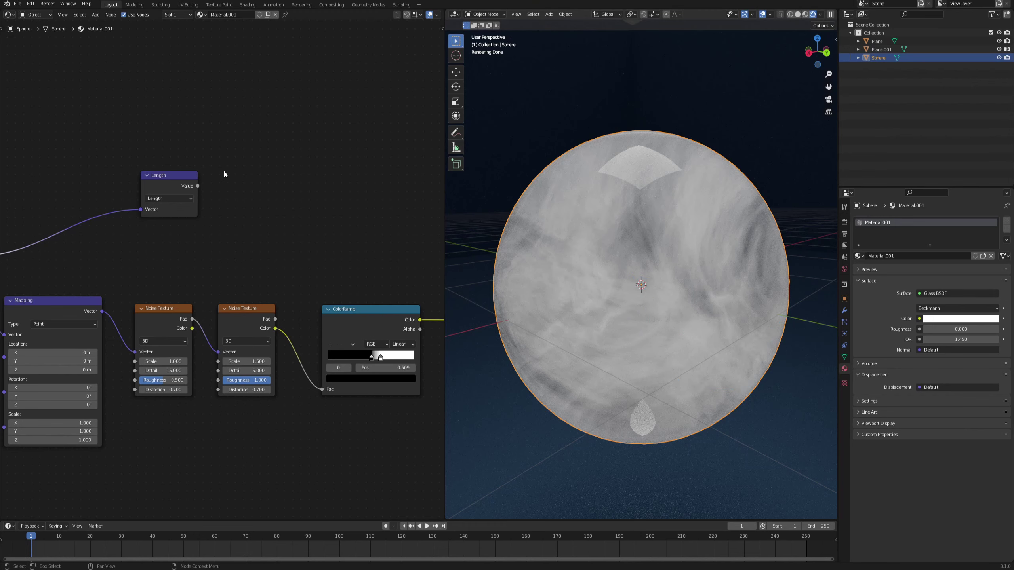
# Step: Add a Math node set to Multiply and connect the Length node's Value output to its first input
pyautogui.moveTo(225, 170); pyautogui.dragTo(173, 173, button='middle')
pyautogui.press('F3')
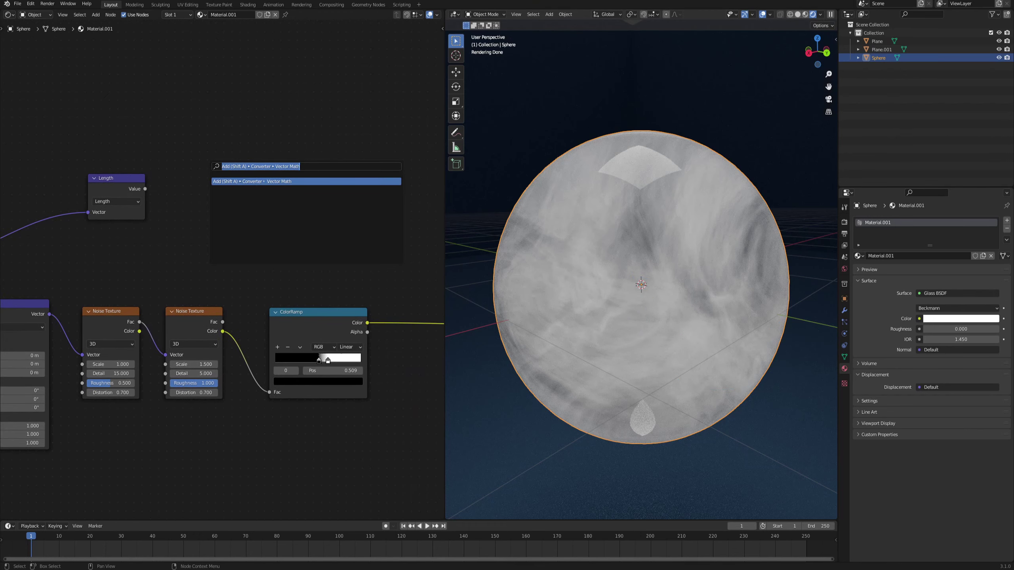
pyautogui.write('math')
pyautogui.press('Return')
pyautogui.click(179, 174)
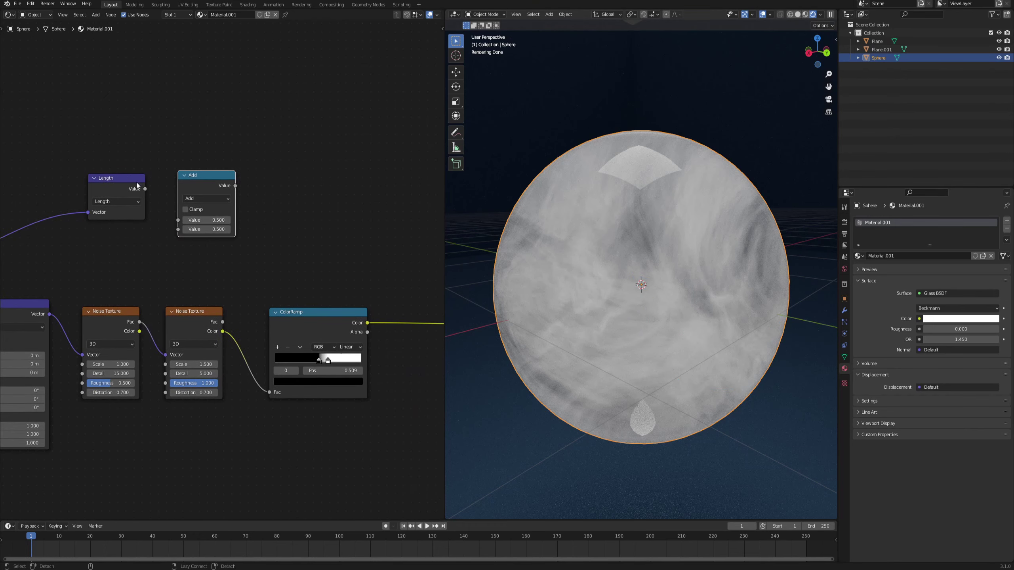
pyautogui.moveTo(145, 189); pyautogui.dragTo(178, 220)
pyautogui.scroll(3, 217, 188)
pyautogui.click(211, 180)
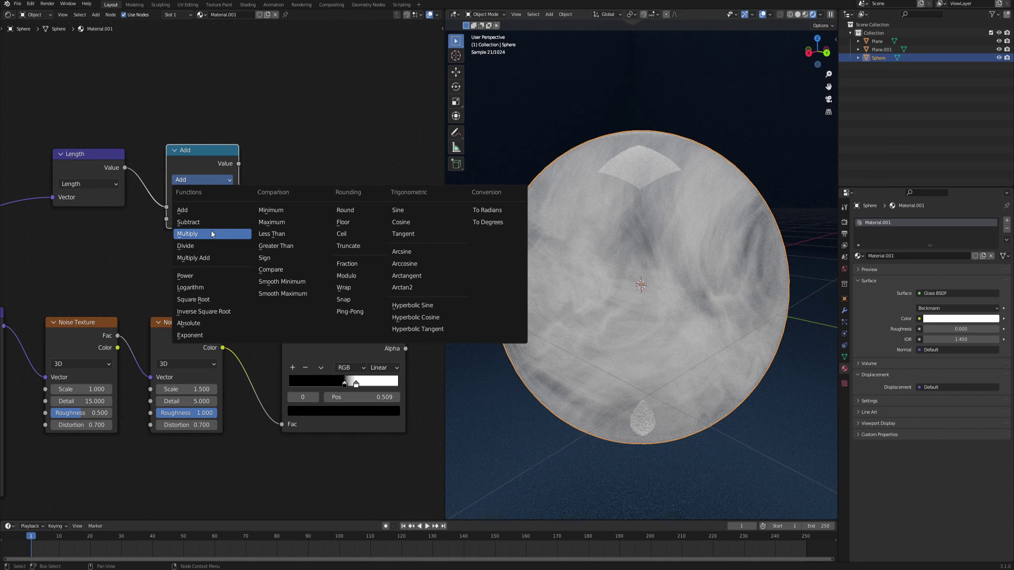
pyautogui.click(211, 231)
# Step: Duplicate the Multiply math node and connect the original's output to the copy's first Value input
pyautogui.moveTo(225, 144); pyautogui.dragTo(177, 178, button='middle')
pyautogui.hotkey('shift', 'd')
pyautogui.click(235, 194)
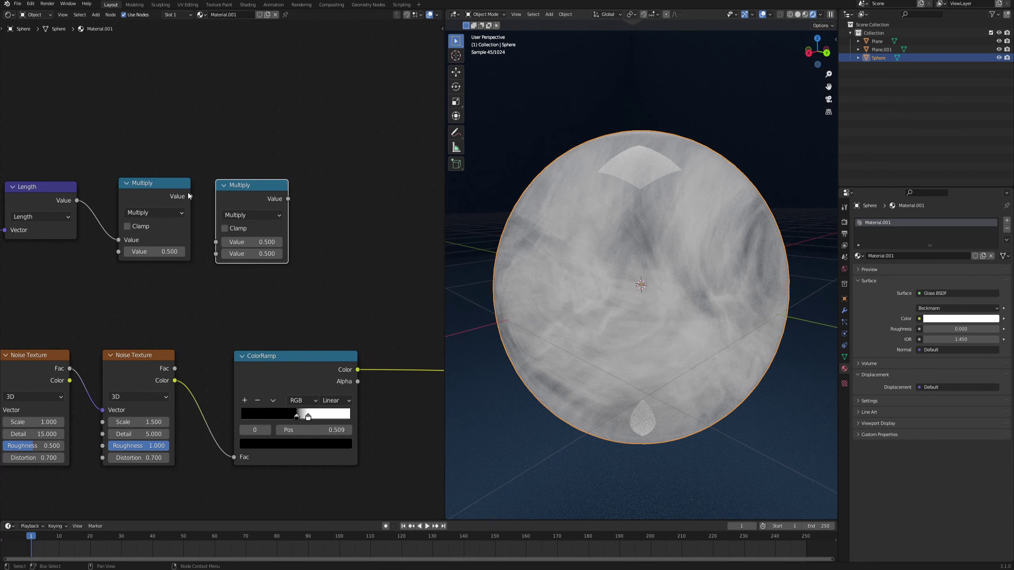
pyautogui.moveTo(190, 196); pyautogui.dragTo(216, 242)
pyautogui.moveTo(238, 194); pyautogui.dragTo(239, 191)
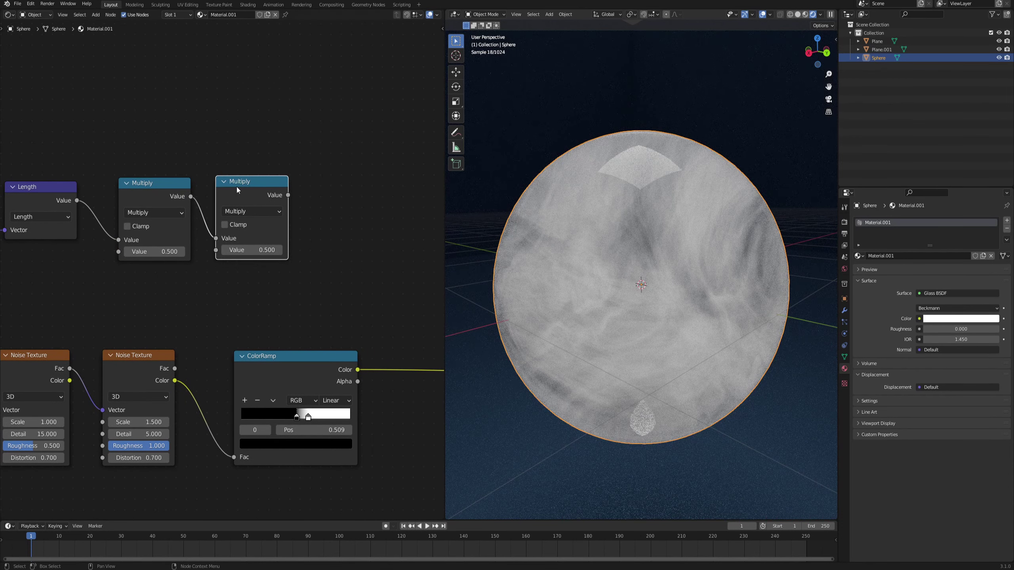
# Step: Change the duplicated math node to Power with an Exponent of 1, and set the Multiply node's Value to 1
pyautogui.click(244, 214)
pyautogui.click(259, 248)
pyautogui.click(161, 252)
pyautogui.write('1')
pyautogui.press('Return')
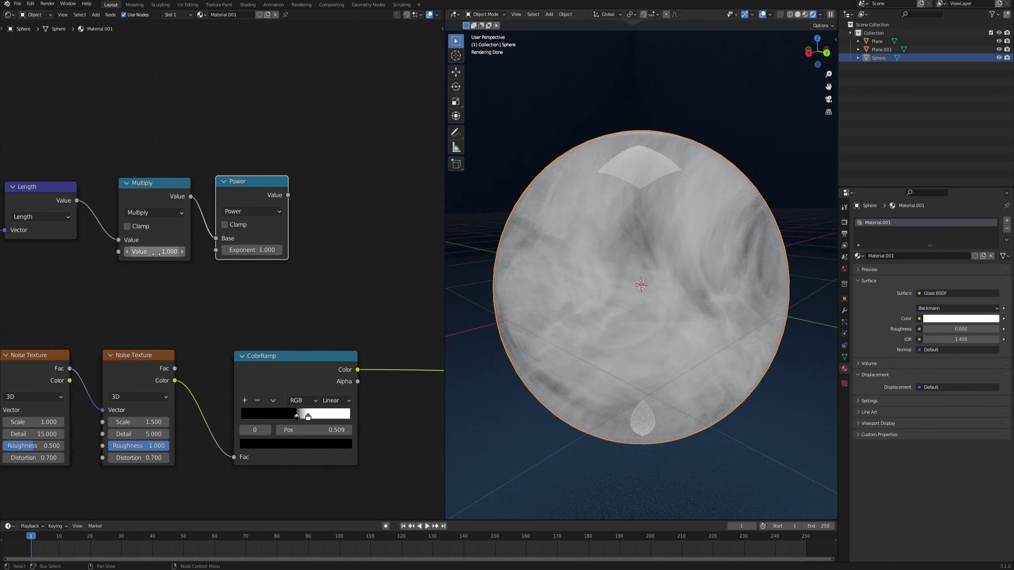
# Step: Add a MixRGB node between the ColorRamp and the Principled Volume and set its blending mode to Multiply
pyautogui.moveTo(369, 221); pyautogui.dragTo(281, 224, button='middle')
pyautogui.scroll(-2, 265, 239)
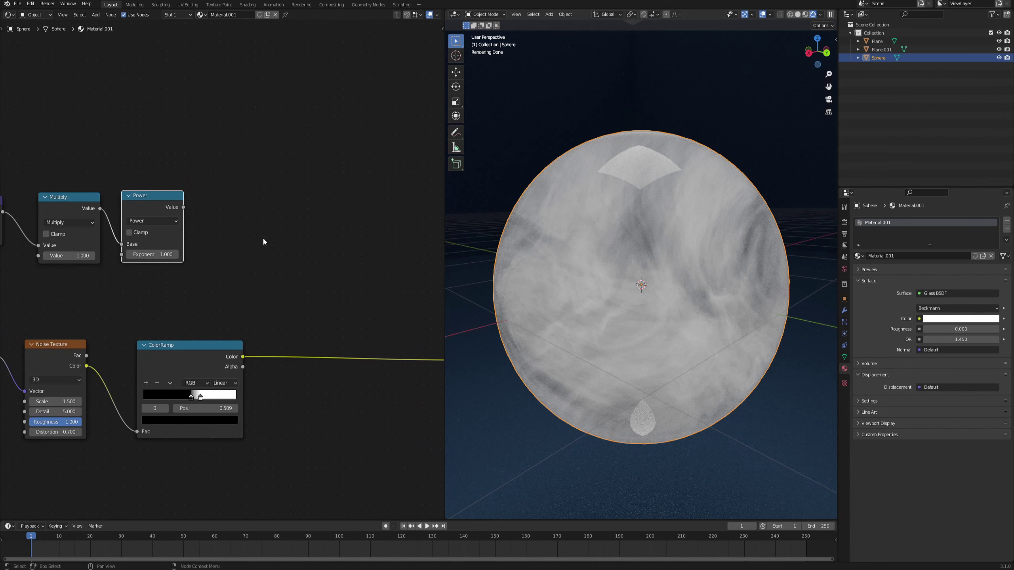
pyautogui.press('F3')
pyautogui.write('mixrg')
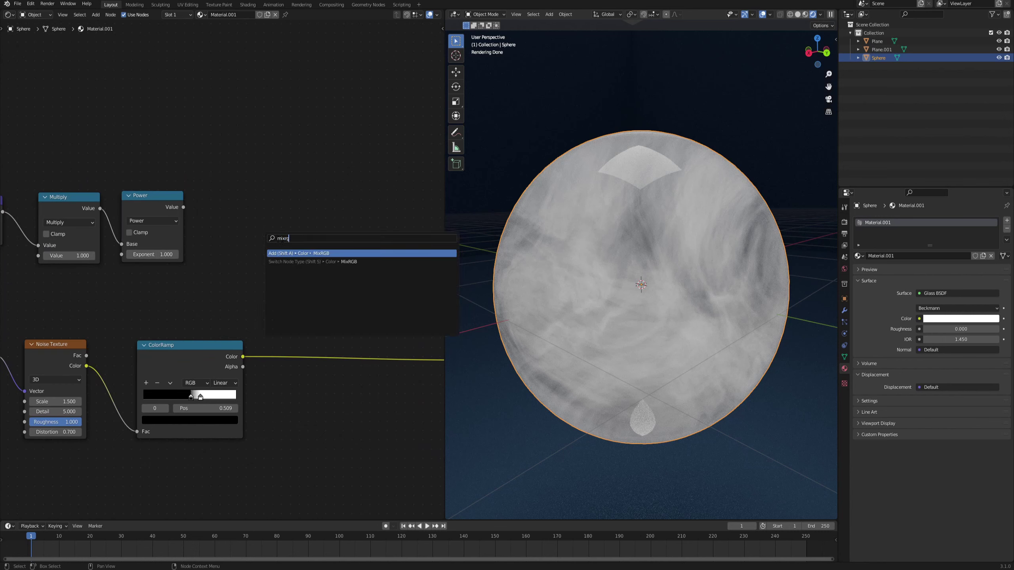
pyautogui.press('Return')
pyautogui.click(294, 267)
pyautogui.moveTo(138, 228); pyautogui.dragTo(149, 231, button='middle')
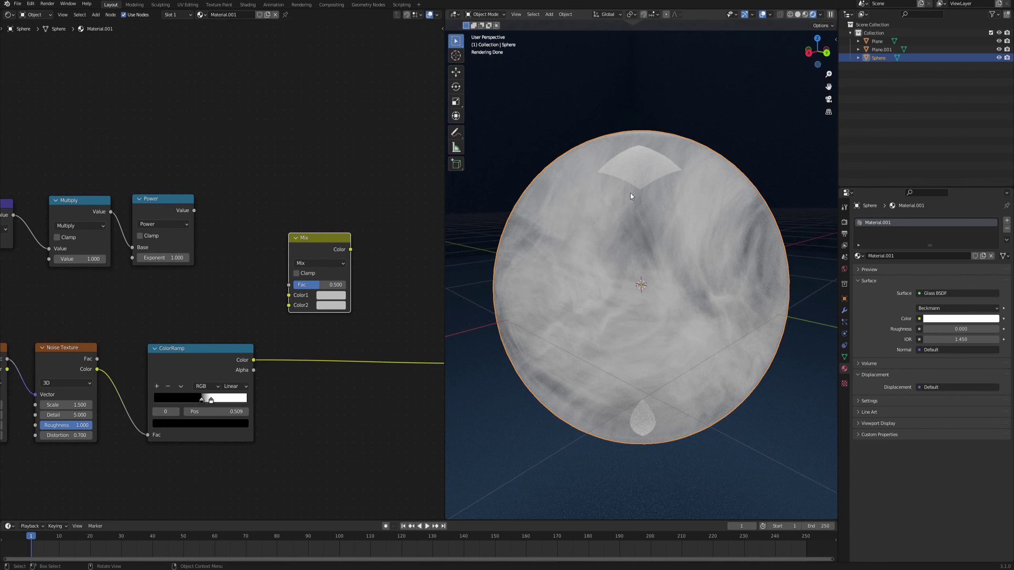
pyautogui.moveTo(305, 246); pyautogui.dragTo(318, 251)
pyautogui.click(328, 267)
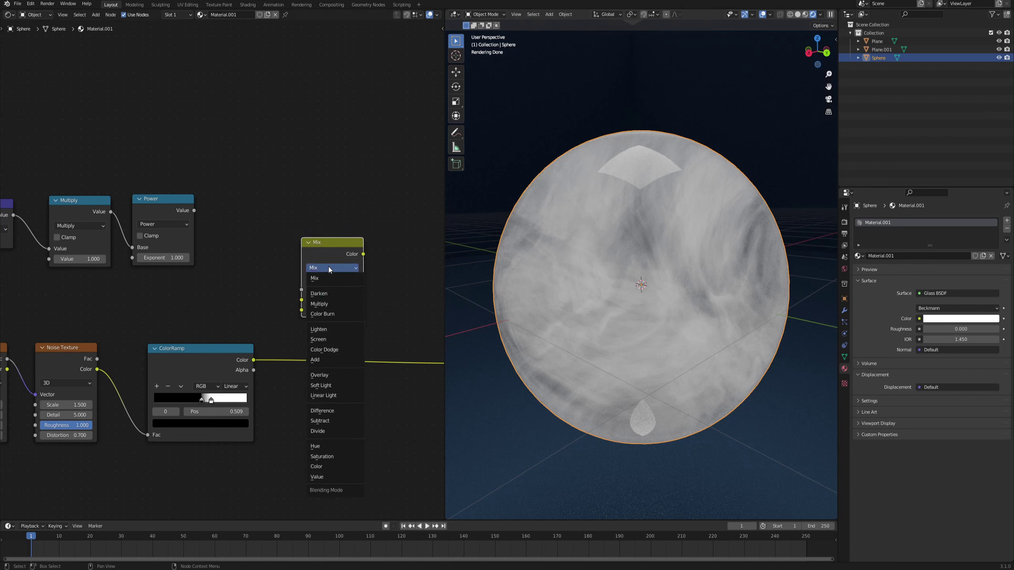
pyautogui.click(338, 303)
pyautogui.scroll(1, 257, 301)
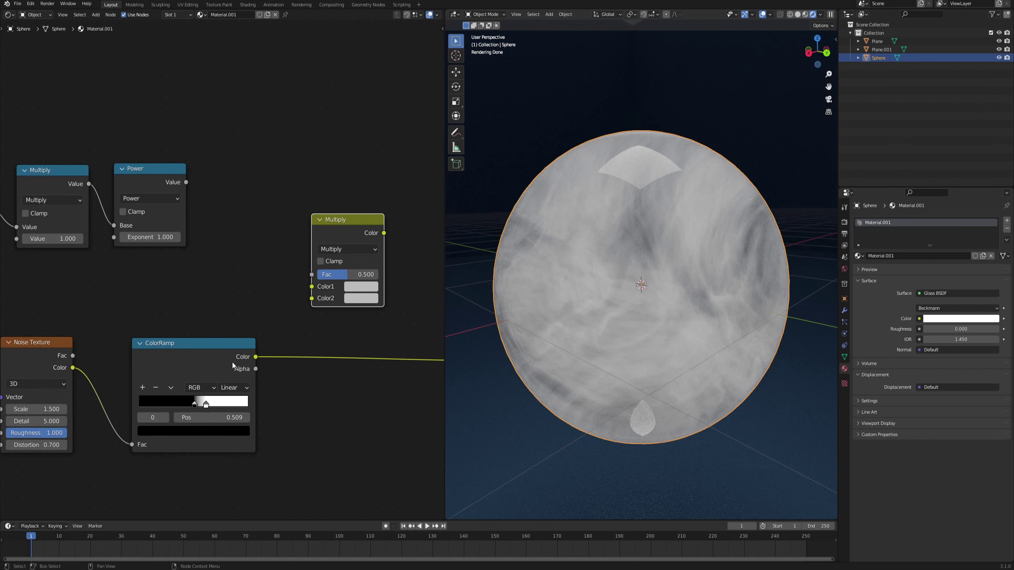
# Step: Connect ColorRamp Color to Color1 and Power to Color2 of the MixRGB node, and its output to the reroute feeding Density and Emission Strength
pyautogui.moveTo(255, 355); pyautogui.dragTo(312, 287)
pyautogui.scroll(-1, 215, 188)
pyautogui.moveTo(189, 189); pyautogui.dragTo(306, 297)
pyautogui.moveTo(299, 194); pyautogui.dragTo(93, 173, button='middle')
pyautogui.moveTo(165, 213); pyautogui.dragTo(291, 331)
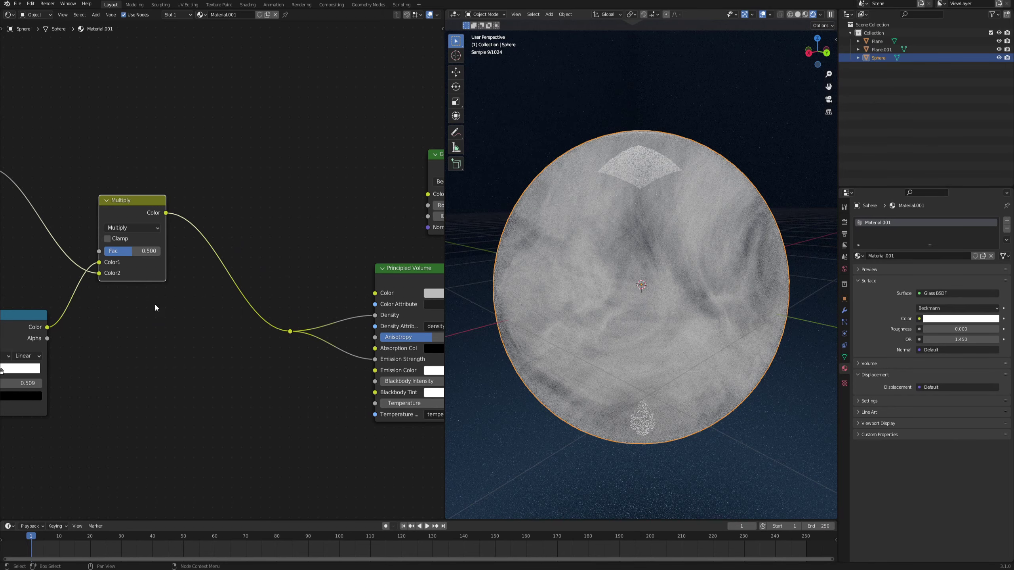
# Step: Set the Power node's Exponent to -1
pyautogui.moveTo(26, 189); pyautogui.dragTo(209, 201, button='middle')
pyautogui.moveTo(75, 233); pyautogui.dragTo(193, 246, button='middle')
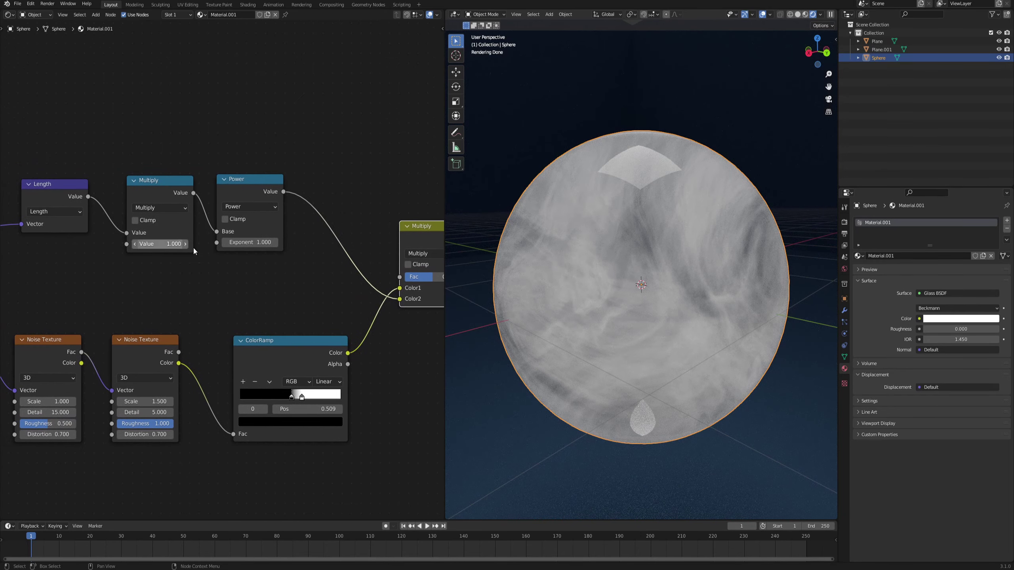
pyautogui.scroll(3, 256, 253)
pyautogui.moveTo(262, 283)
pyautogui.mouseDown(button='middle')
pyautogui.moveTo(253, 293)
pyautogui.moveTo(252, 280)
pyautogui.mouseUp(button='middle')
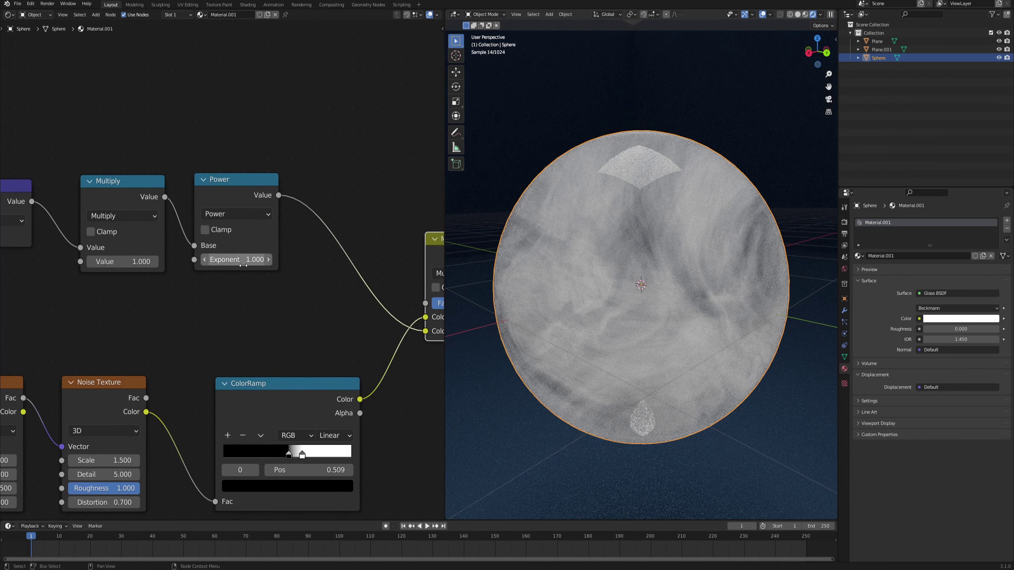
pyautogui.click(233, 260)
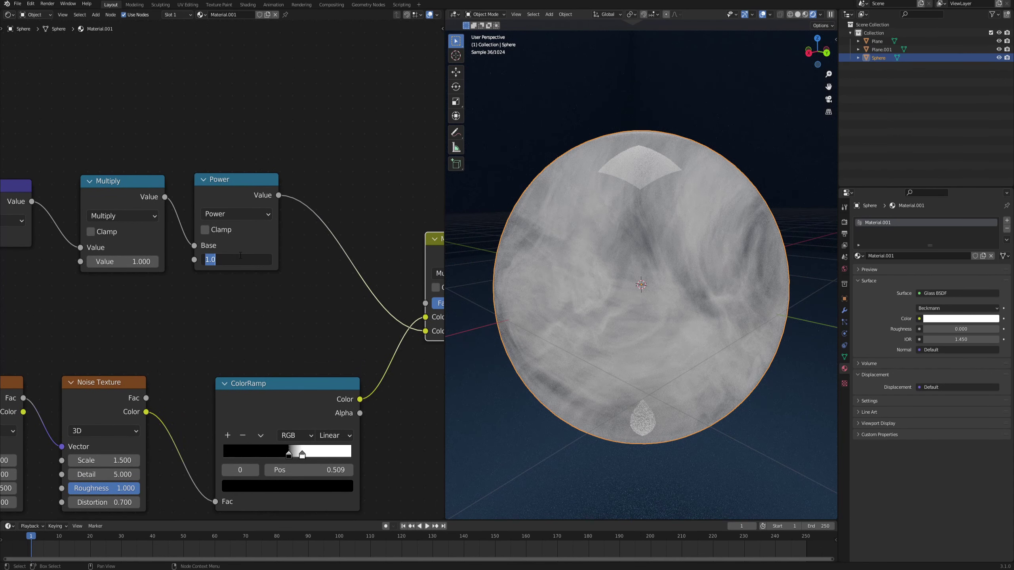
pyautogui.write('-1')
pyautogui.press('Return')
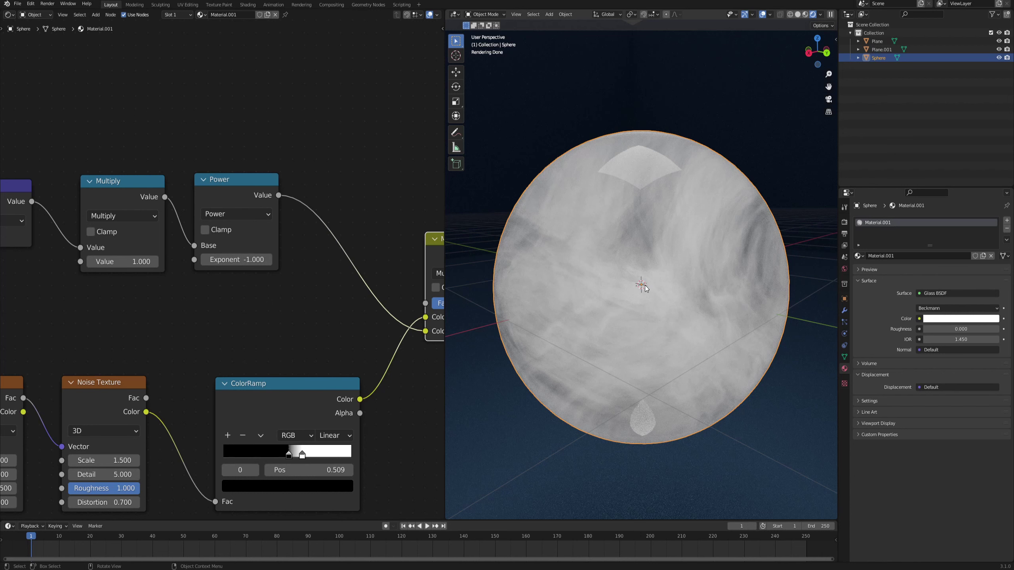
# Step: Try an Exponent of -3.45 on the Power node and a Value of 2.69 on the Multiply math node
pyautogui.moveTo(132, 264); pyautogui.dragTo(67, 273, button='middle')
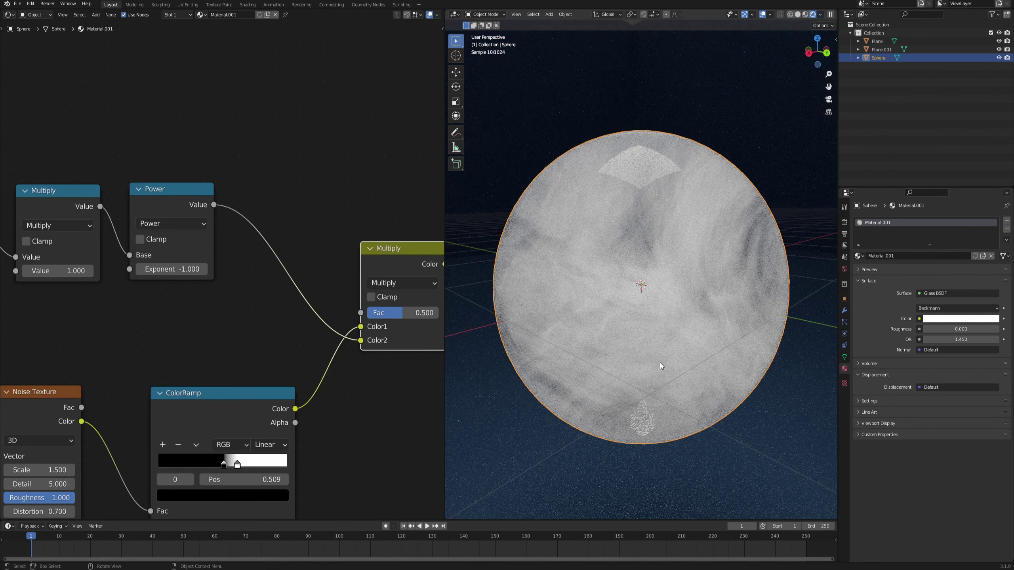
pyautogui.moveTo(375, 322); pyautogui.dragTo(297, 316, button='middle')
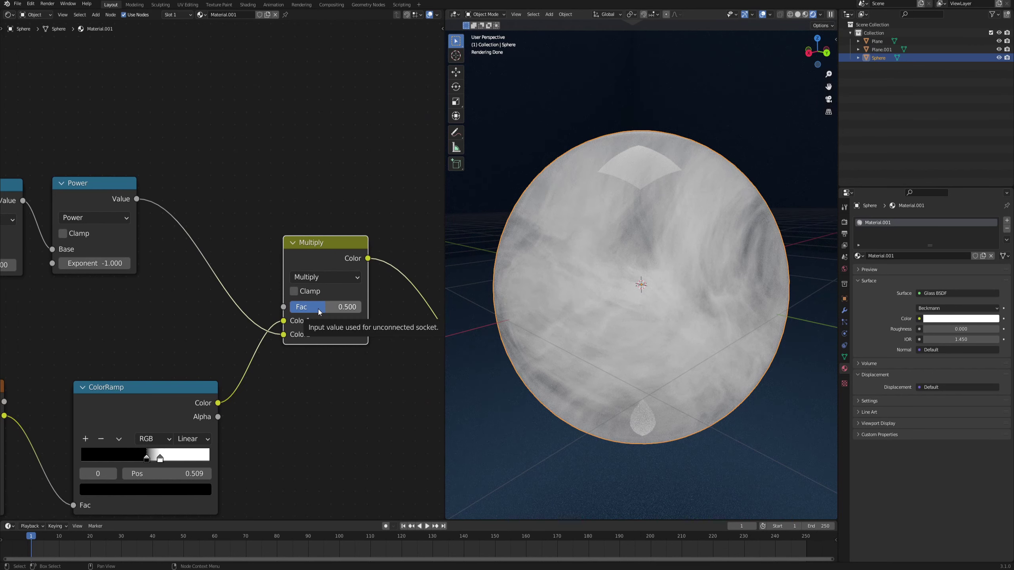
pyautogui.moveTo(103, 289); pyautogui.dragTo(250, 310, button='middle')
pyautogui.scroll(1, 219, 283)
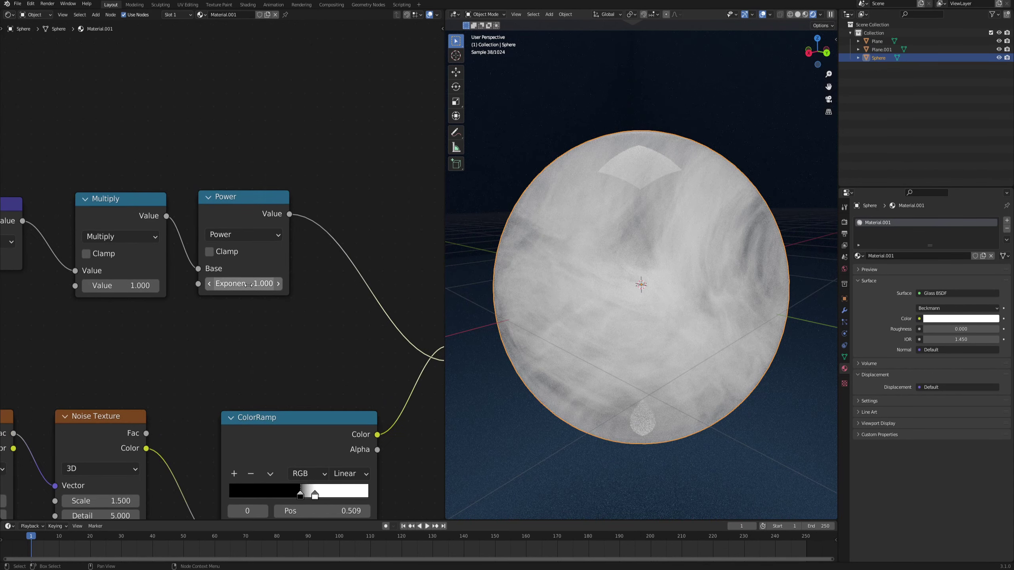
pyautogui.moveTo(219, 283); pyautogui.dragTo(152, 284)
pyautogui.moveTo(198, 319); pyautogui.dragTo(223, 319, button='middle')
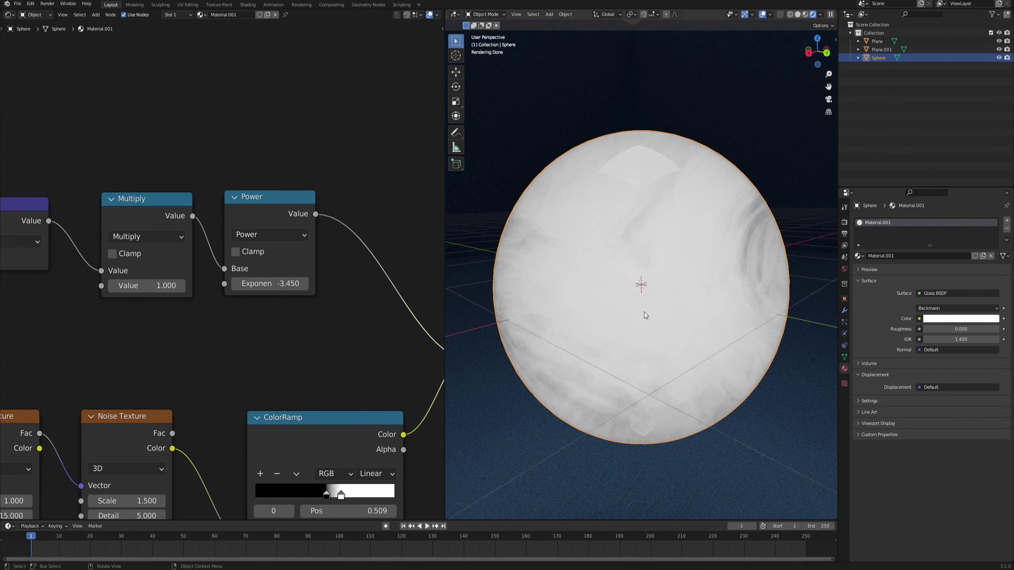
pyautogui.moveTo(128, 319); pyautogui.dragTo(138, 322, button='middle')
pyautogui.moveTo(160, 289); pyautogui.dragTo(194, 288)
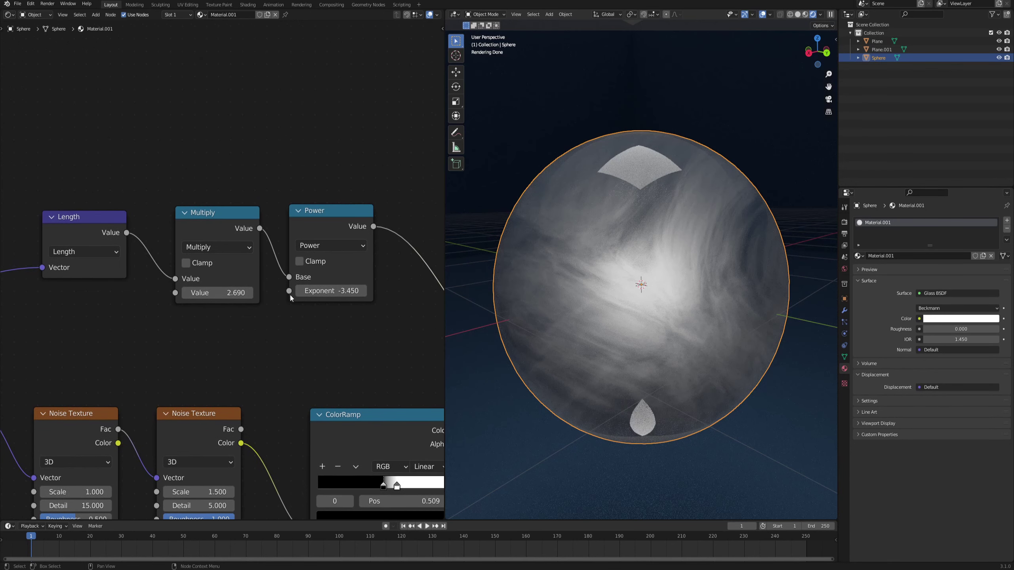
# Step: Set the Multiply math node's Value to 1 and the Power node's Exponent to -0.5
pyautogui.click(230, 294)
pyautogui.write('1')
pyautogui.press('Return')
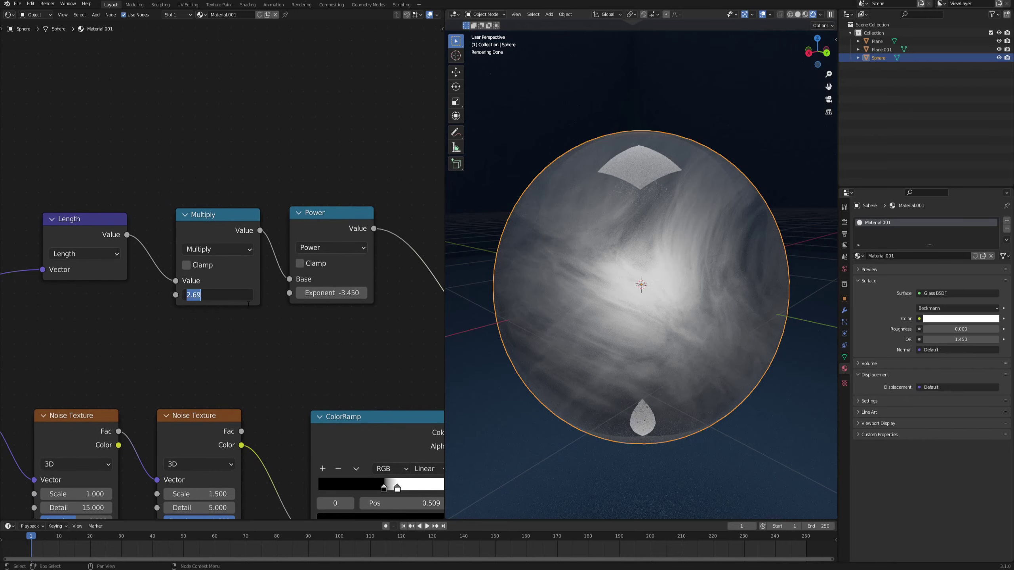
pyautogui.click(333, 293)
pyautogui.write('-0')
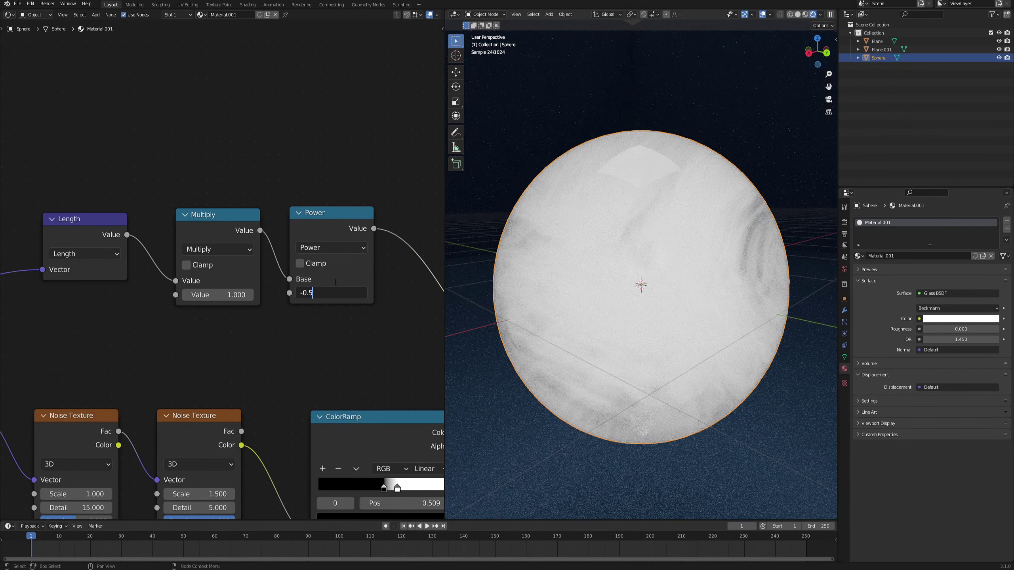
pyautogui.write('.5')
pyautogui.press('Return')
# Step: Set the Fac of the MixRGB Multiply node to 0.5
pyautogui.moveTo(331, 313); pyautogui.dragTo(183, 326, button='middle')
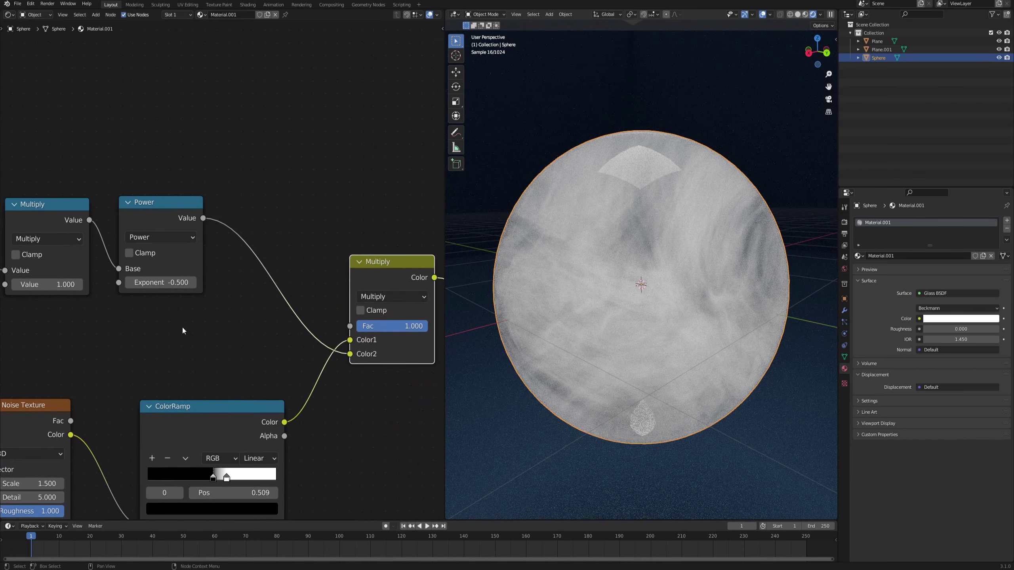
pyautogui.moveTo(393, 337); pyautogui.dragTo(402, 335, button='middle')
pyautogui.moveTo(291, 316); pyautogui.dragTo(236, 314, button='middle')
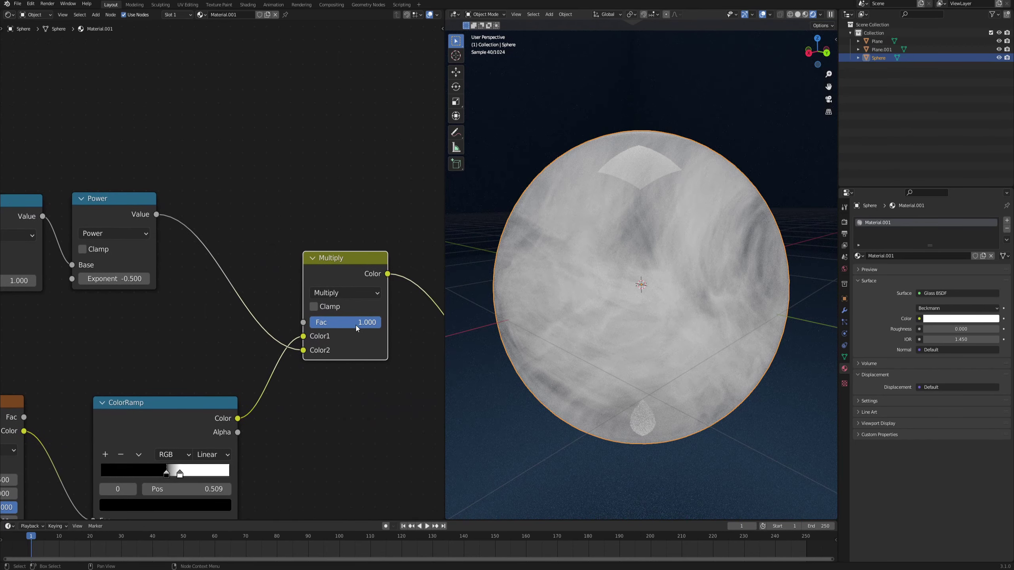
pyautogui.write('0.5')
pyautogui.press('Return')
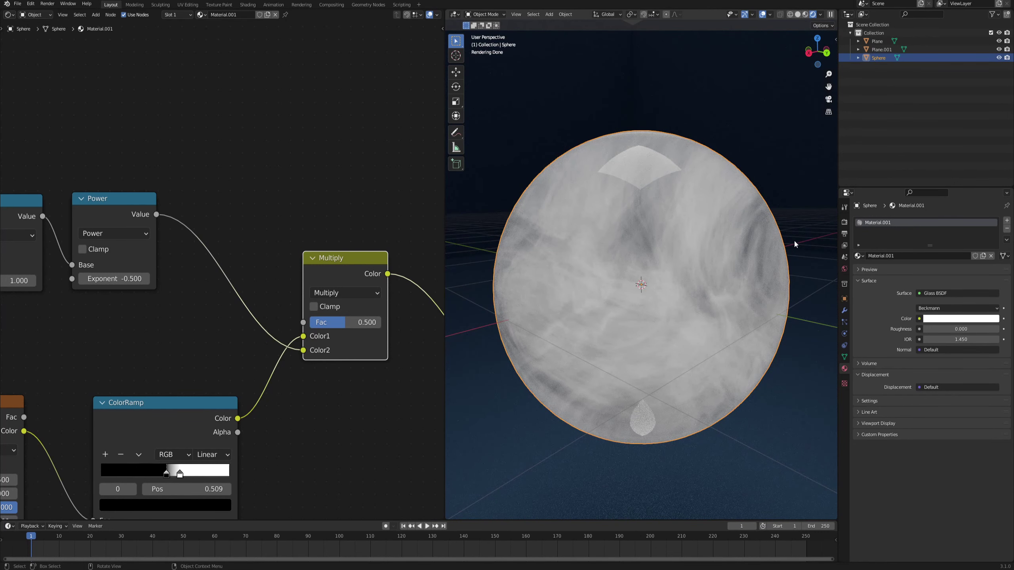
# Step: Examine the rendered smoke inside the glass sphere from several viewing angles
pyautogui.scroll(-2, 188, 300)
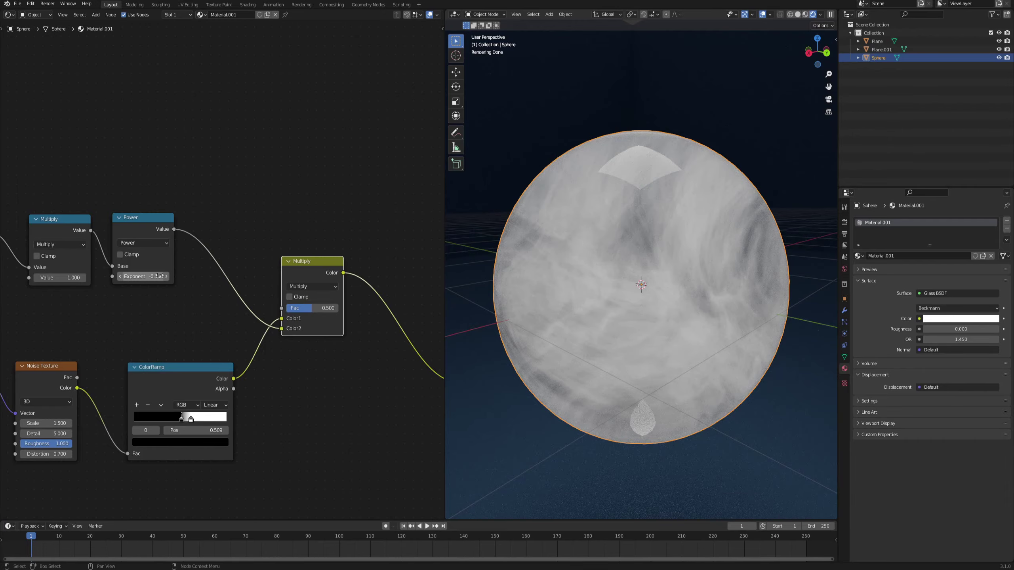
pyautogui.scroll(-2, 215, 272)
pyautogui.moveTo(269, 219); pyautogui.dragTo(246, 230, button='middle')
pyautogui.moveTo(605, 326); pyautogui.dragTo(648, 271, button='middle')
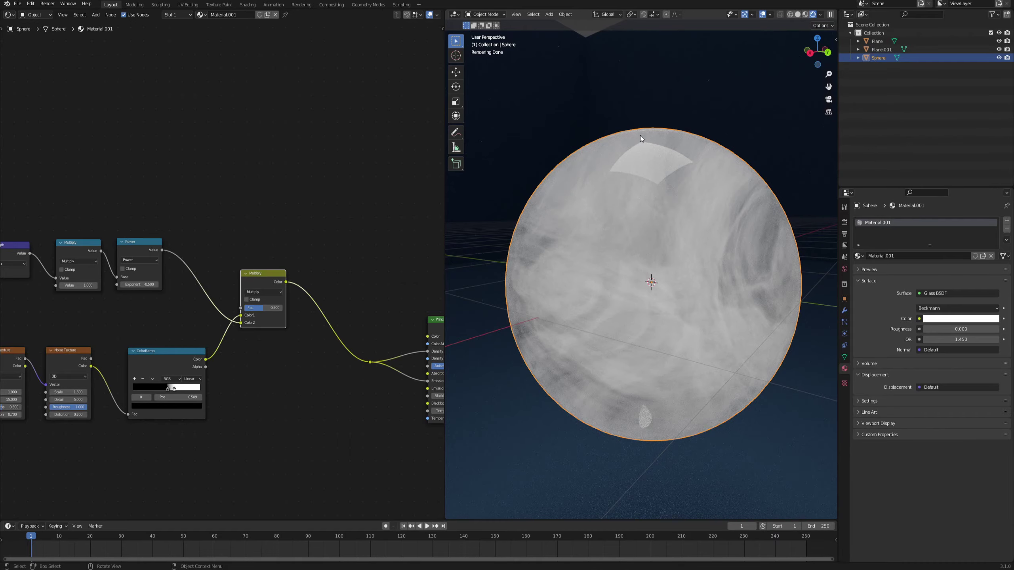
pyautogui.click(472, 238)
pyautogui.moveTo(686, 226); pyautogui.dragTo(697, 207, button='middle')
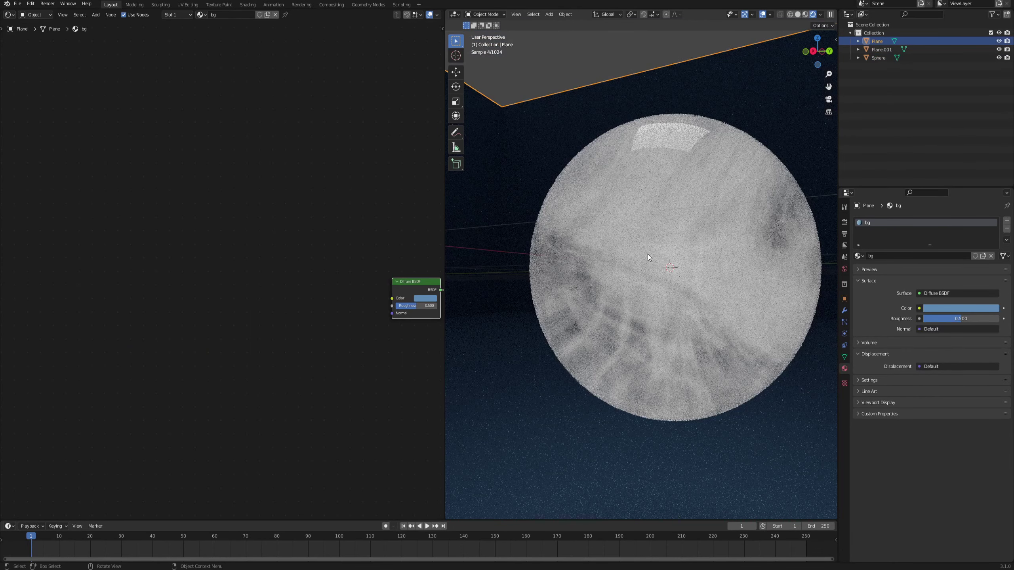
pyautogui.moveTo(648, 253)
pyautogui.mouseDown(button='middle')
pyautogui.moveTo(669, 254)
pyautogui.moveTo(640, 265)
pyautogui.mouseUp(button='middle')
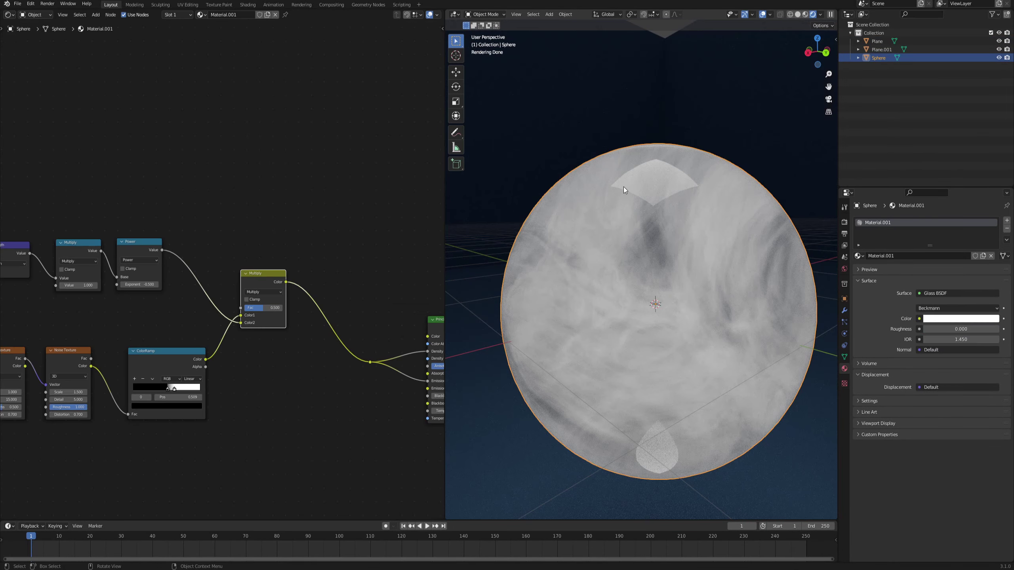
# Step: Duplicate the Length, Multiply and Power math nodes together and place the copies above the originals
pyautogui.moveTo(671, 239); pyautogui.dragTo(692, 163, button='middle')
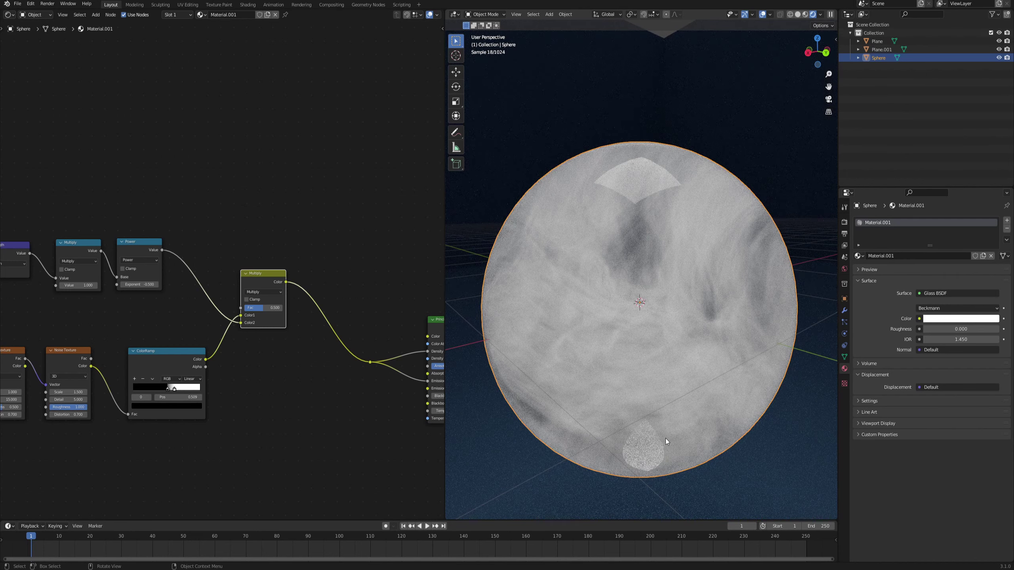
pyautogui.moveTo(655, 383); pyautogui.dragTo(693, 268, button='middle')
pyautogui.moveTo(236, 228); pyautogui.dragTo(380, 244, button='middle')
pyautogui.scroll(4, 180, 250)
pyautogui.moveTo(151, 227); pyautogui.dragTo(171, 226, button='middle')
pyautogui.moveTo(131, 226); pyautogui.dragTo(350, 310)
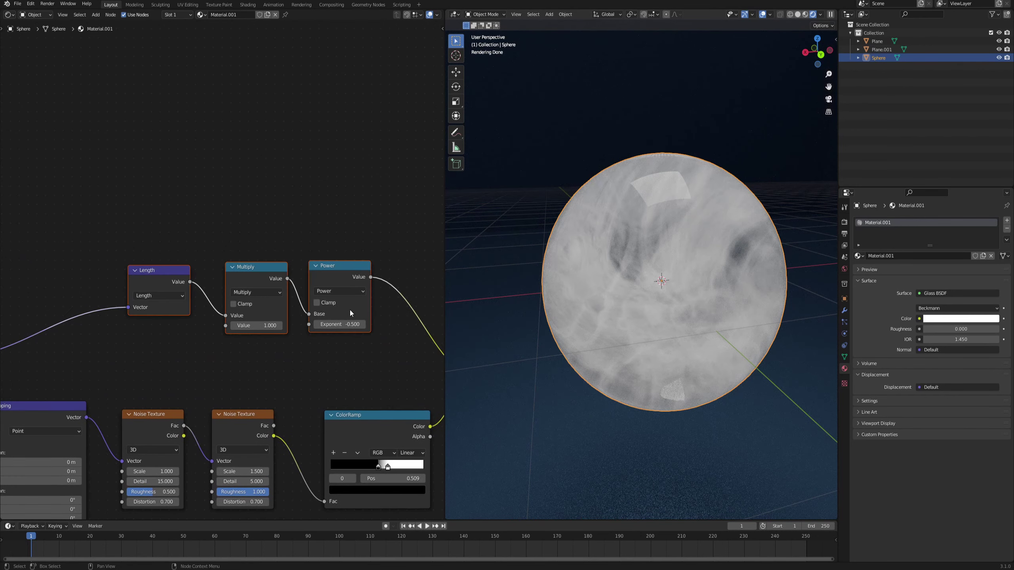
pyautogui.hotkey('shift', 'd')
pyautogui.click(195, 247)
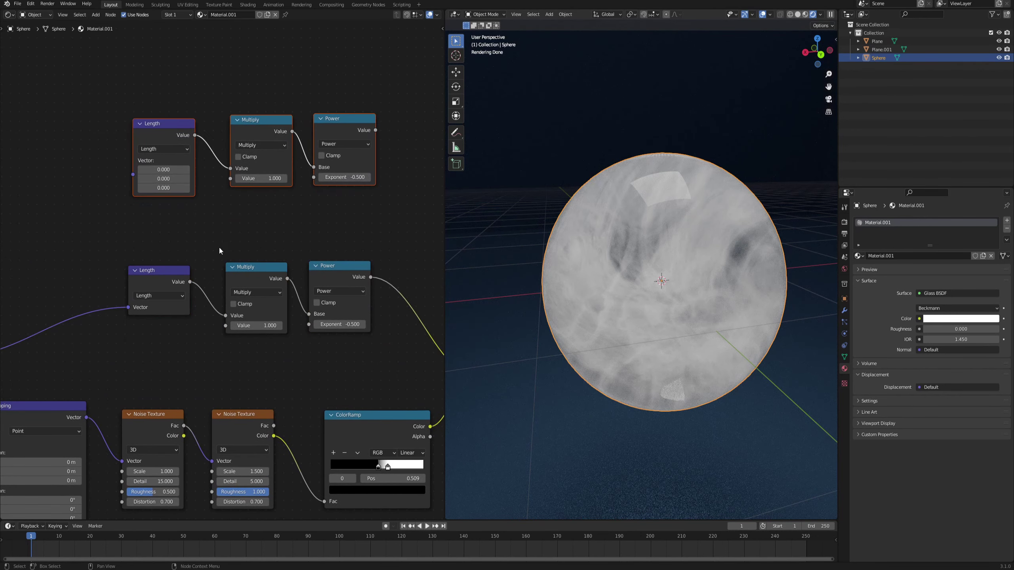
# Step: Connect the Texture Coordinate node's Object output to the Vector input of the duplicated Length node
pyautogui.scroll(3, 215, 253)
pyautogui.moveTo(151, 221); pyautogui.dragTo(297, 235, button='middle')
pyautogui.scroll(-5, 292, 235)
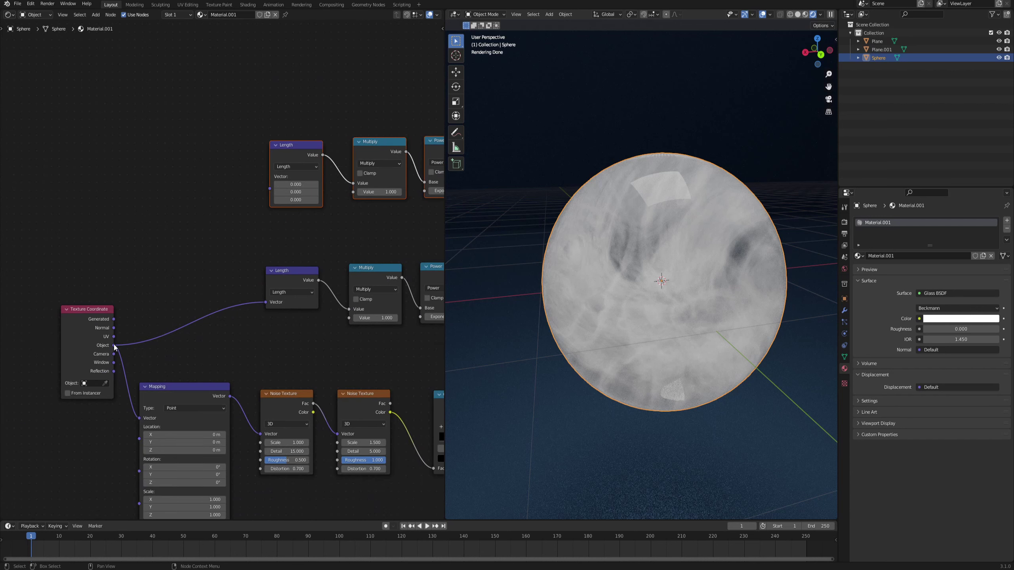
pyautogui.moveTo(114, 345); pyautogui.dragTo(271, 189)
pyautogui.moveTo(230, 243); pyautogui.dragTo(220, 245, button='middle')
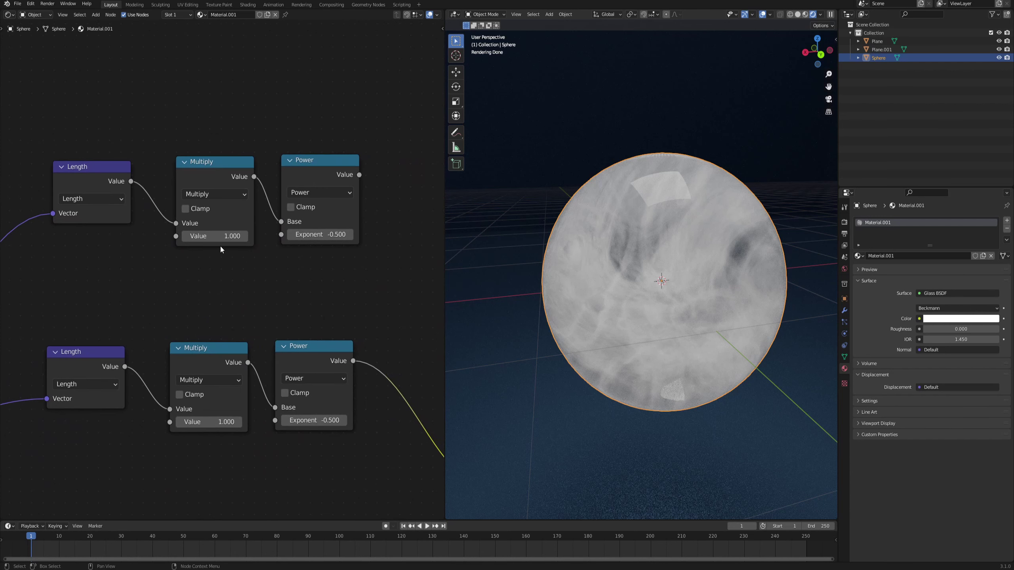
# Step: Set the duplicated Multiply math node's Value to 1 and the duplicated Power node's Exponent to 1
pyautogui.click(220, 240)
pyautogui.write('1')
pyautogui.press('Return')
pyautogui.click(319, 238)
pyautogui.write('1')
pyautogui.press('Return')
# Step: Duplicate the MixRGB Multiply node, place the copy above and to its right, and change its blend mode to Subtract
pyautogui.moveTo(353, 266); pyautogui.dragTo(143, 246, button='middle')
pyautogui.scroll(-2, 143, 246)
pyautogui.click(283, 368)
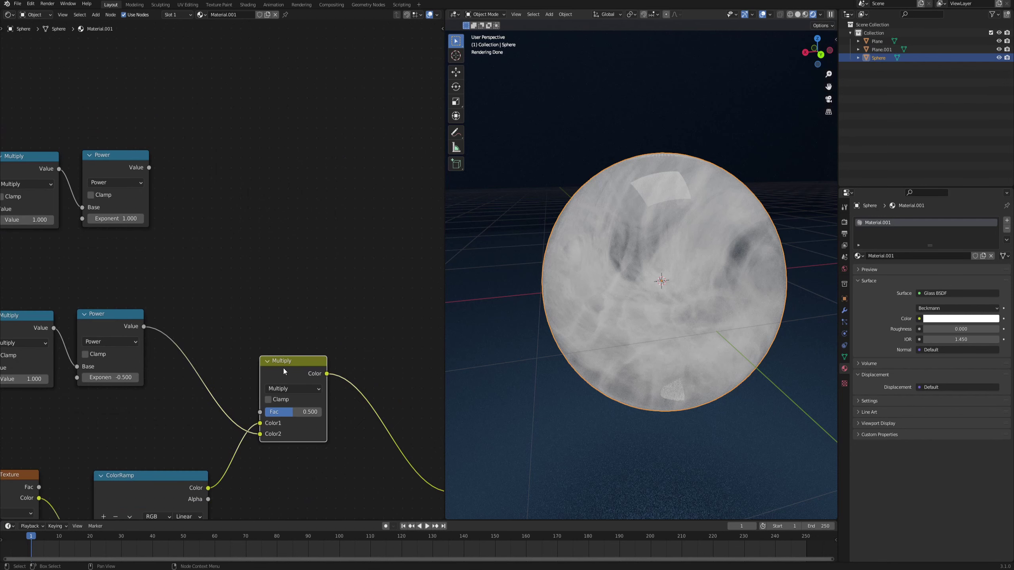
pyautogui.hotkey('shift', 'd')
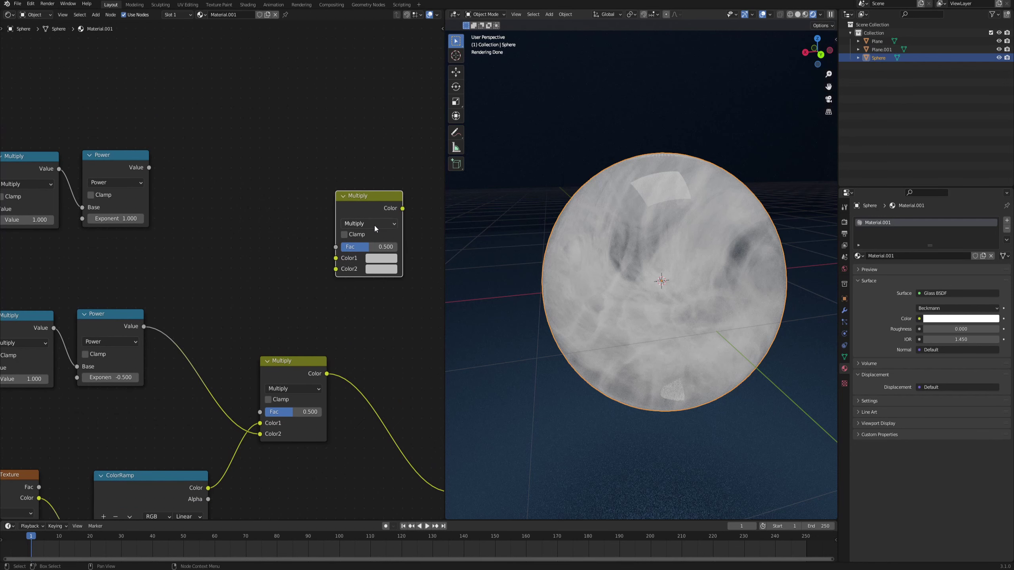
pyautogui.click(374, 225)
pyautogui.click(380, 389)
pyautogui.moveTo(166, 274); pyautogui.dragTo(102, 262, button='middle')
pyautogui.moveTo(296, 184); pyautogui.dragTo(328, 174)
pyautogui.click(209, 232)
# Step: Link the MixRGB Multiply output to the Subtract node's Color1 and the duplicated Power node's Value to its Color2
pyautogui.moveTo(210, 341); pyautogui.dragTo(191, 320, button='middle')
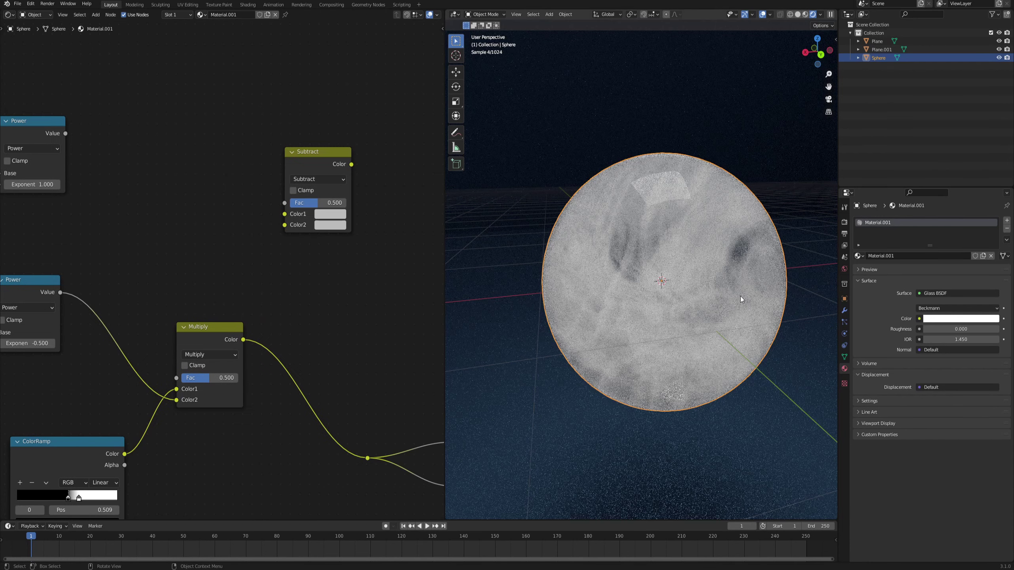
pyautogui.moveTo(243, 339); pyautogui.dragTo(284, 214)
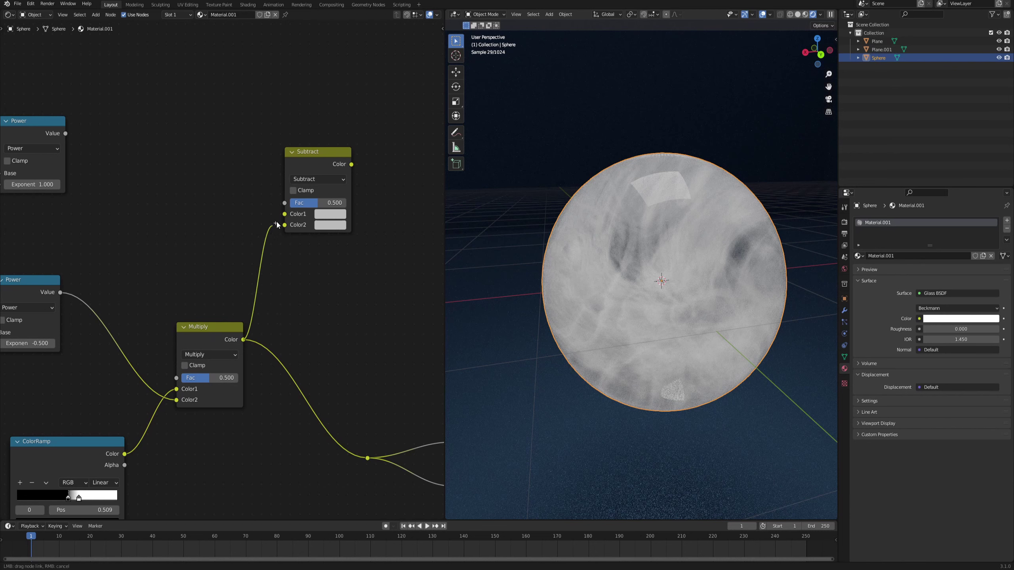
pyautogui.moveTo(98, 159); pyautogui.dragTo(150, 176, button='middle')
pyautogui.moveTo(117, 150); pyautogui.dragTo(338, 243)
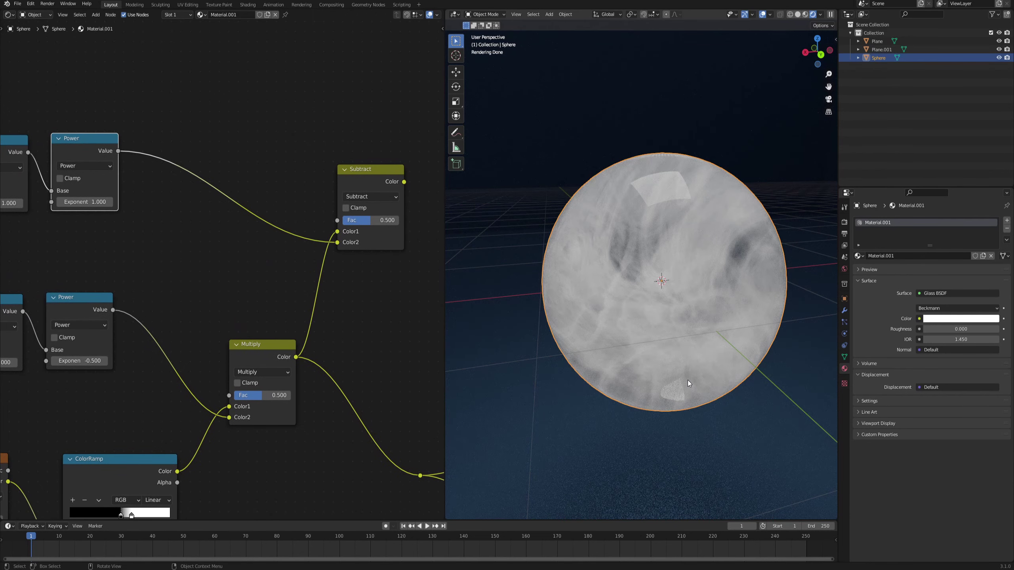
# Step: Route the Subtract node's Color output into the reroute point that feeds the Principled Volume's Density and Emission Strength
pyautogui.moveTo(359, 172); pyautogui.dragTo(214, 103, button='middle')
pyautogui.moveTo(225, 100); pyautogui.dragTo(274, 407)
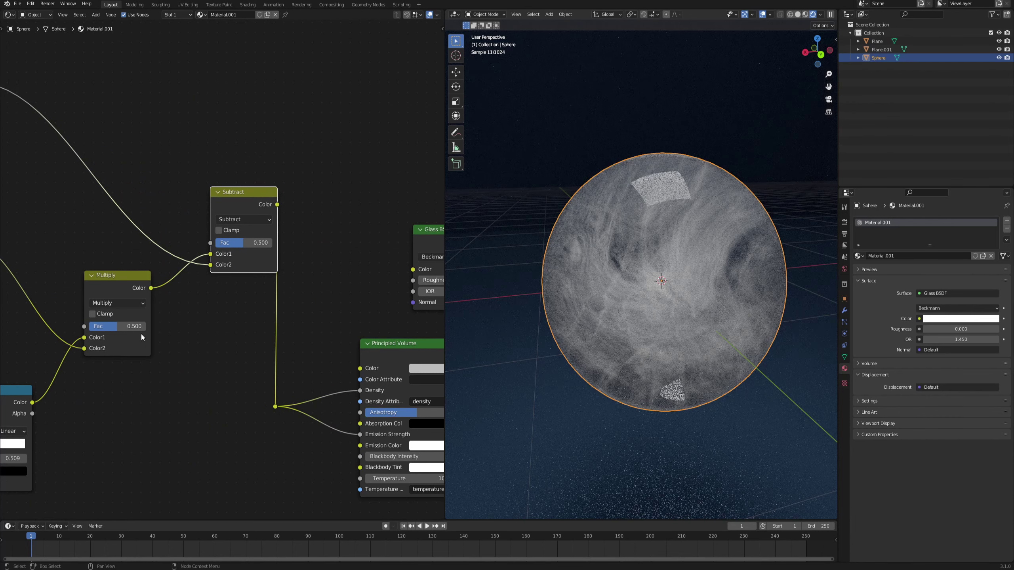
pyautogui.moveTo(141, 335); pyautogui.dragTo(157, 331, button='middle')
pyautogui.moveTo(270, 199); pyautogui.dragTo(258, 204)
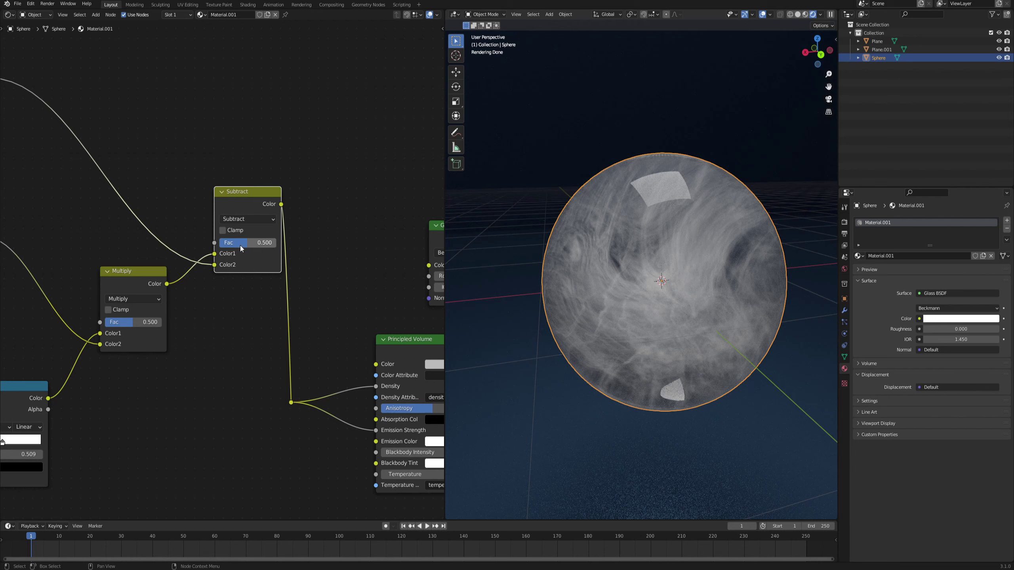
# Step: Set the Subtract node's Fac to 1 and place the node right beside the MixRGB Multiply node
pyautogui.moveTo(240, 246); pyautogui.dragTo(261, 244)
pyautogui.moveTo(248, 193); pyautogui.dragTo(224, 281)
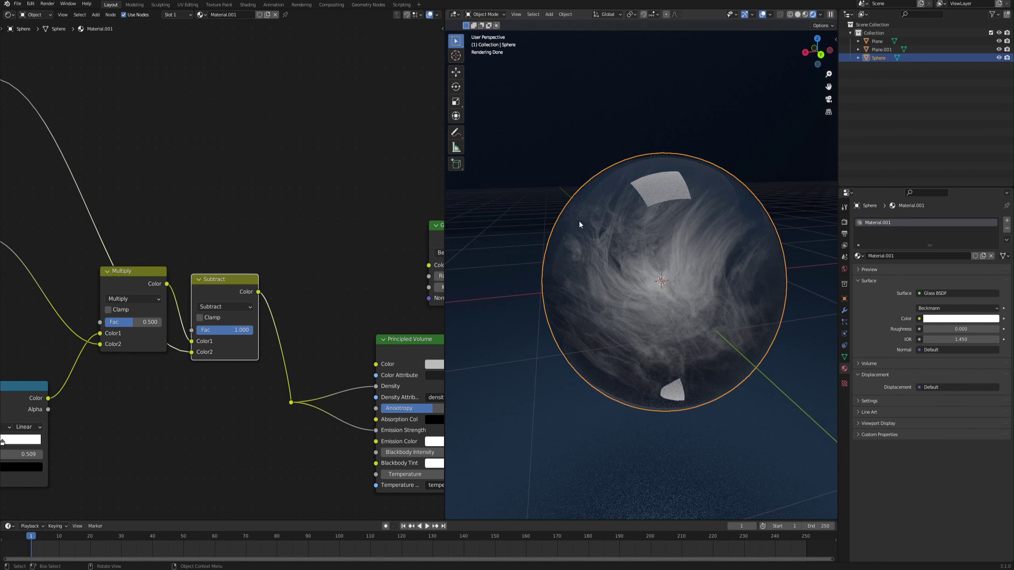
# Step: Try Values of 1.45 and 2.45 on the upper Multiply math node and an Exponent of 49.8 on the upper Power node
pyautogui.moveTo(151, 200); pyautogui.dragTo(385, 282, button='middle')
pyautogui.moveTo(301, 284); pyautogui.dragTo(291, 267, button='middle')
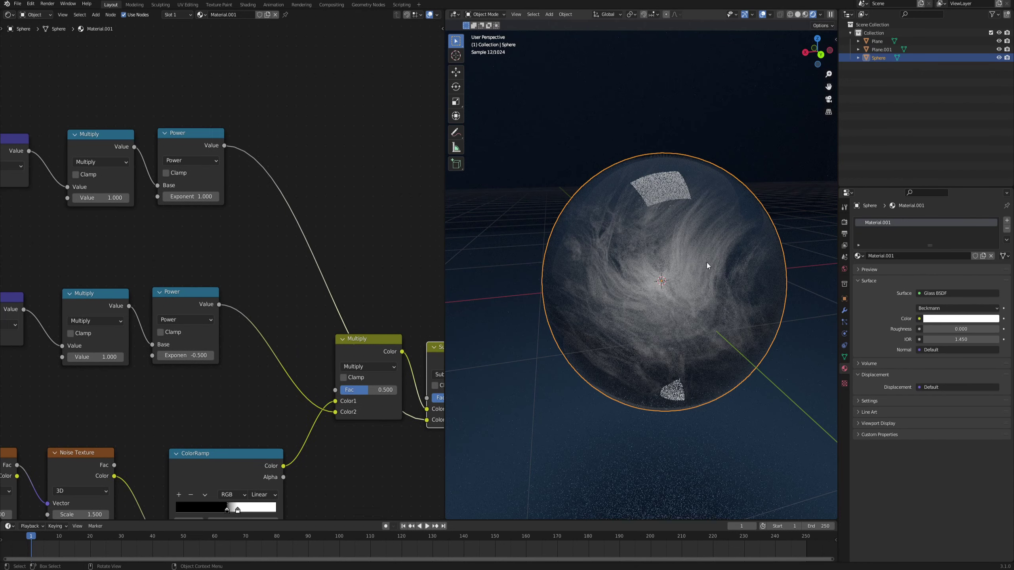
pyautogui.moveTo(168, 216); pyautogui.dragTo(236, 273, button='middle')
pyautogui.scroll(1, 236, 273)
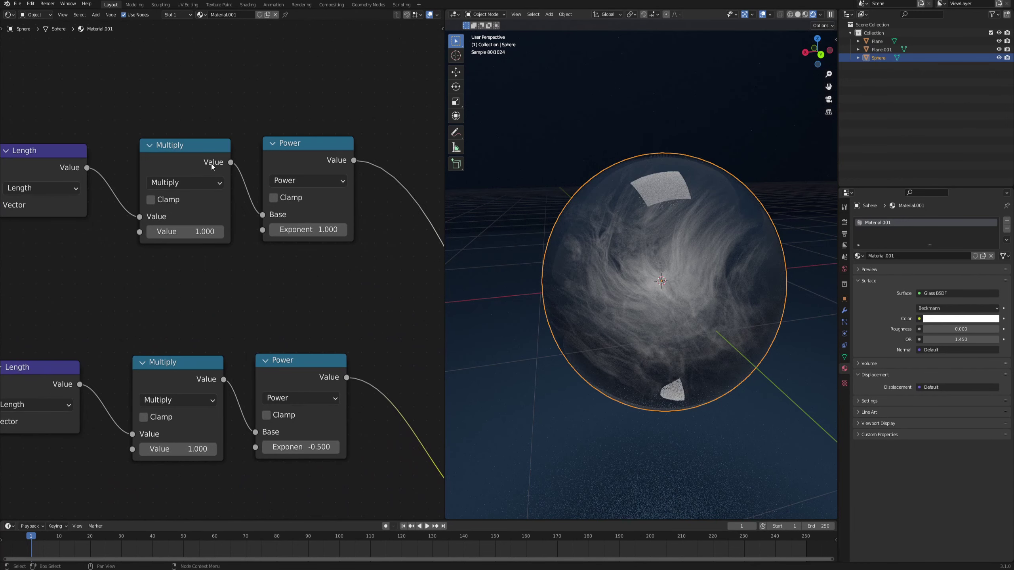
pyautogui.moveTo(185, 232); pyautogui.dragTo(213, 232)
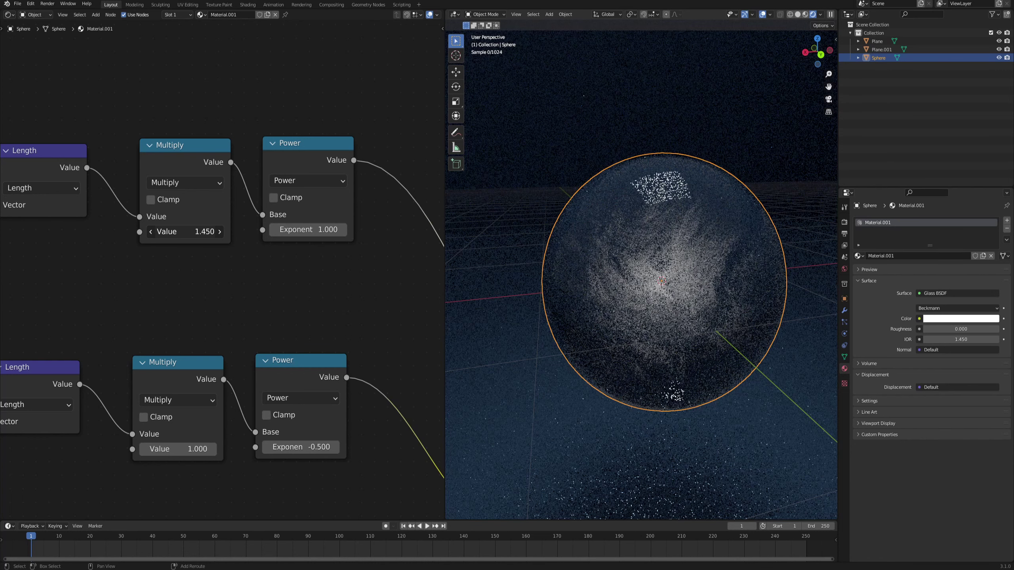
pyautogui.moveTo(313, 234); pyautogui.dragTo(399, 234)
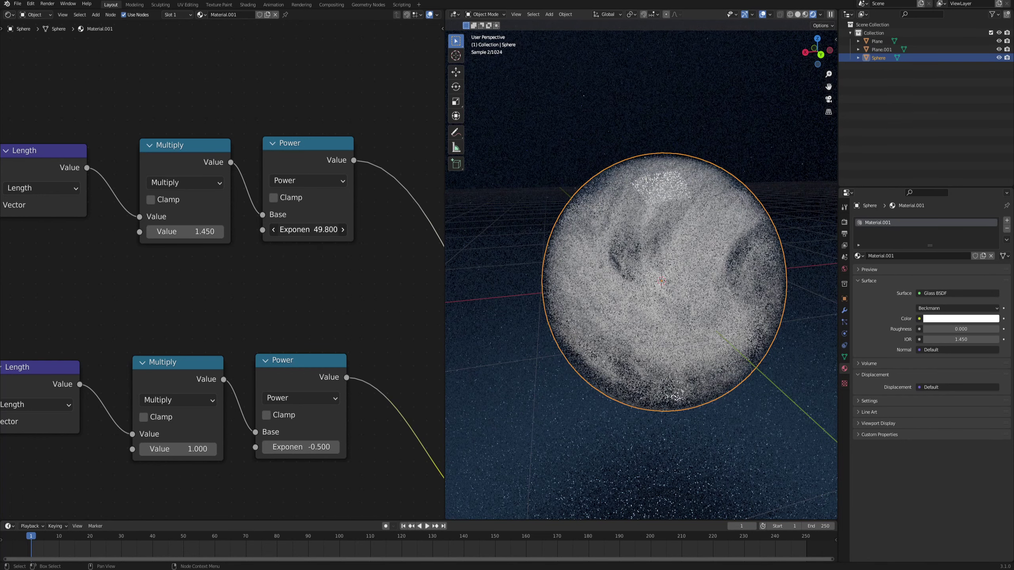
pyautogui.moveTo(304, 231); pyautogui.dragTo(292, 231)
pyautogui.moveTo(180, 232); pyautogui.dragTo(220, 232)
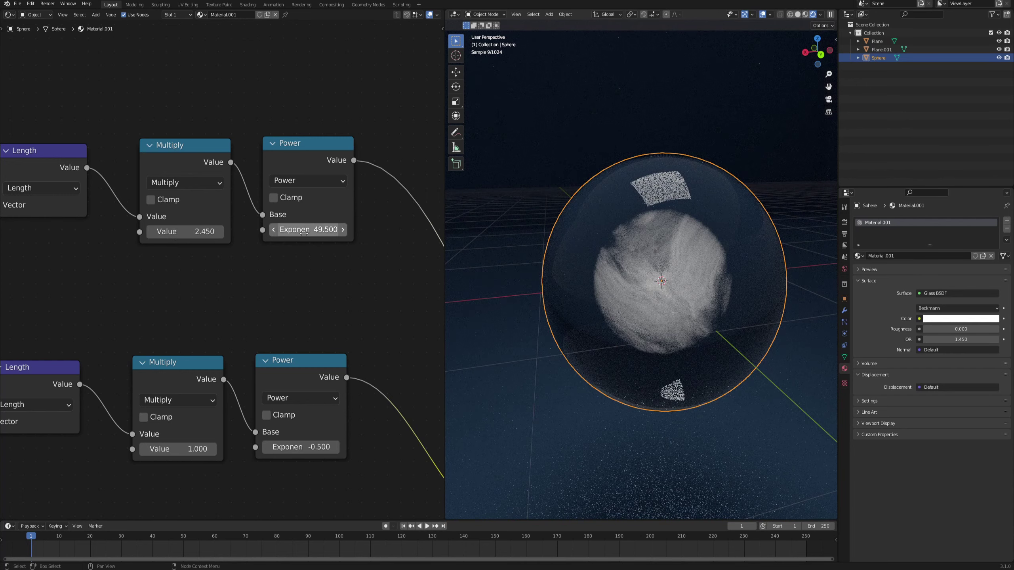
pyautogui.moveTo(305, 230); pyautogui.dragTo(338, 230)
# Step: Set the upper Multiply math node's Value to 1.17 and check the smoke from another angle
pyautogui.moveTo(618, 258); pyautogui.dragTo(698, 279, button='middle')
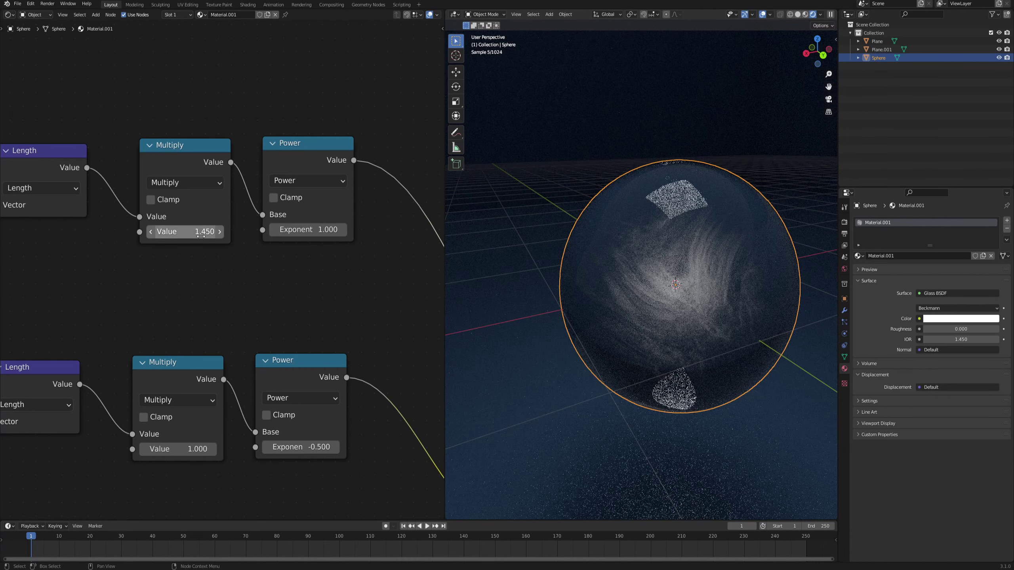
pyautogui.moveTo(201, 234); pyautogui.dragTo(195, 233)
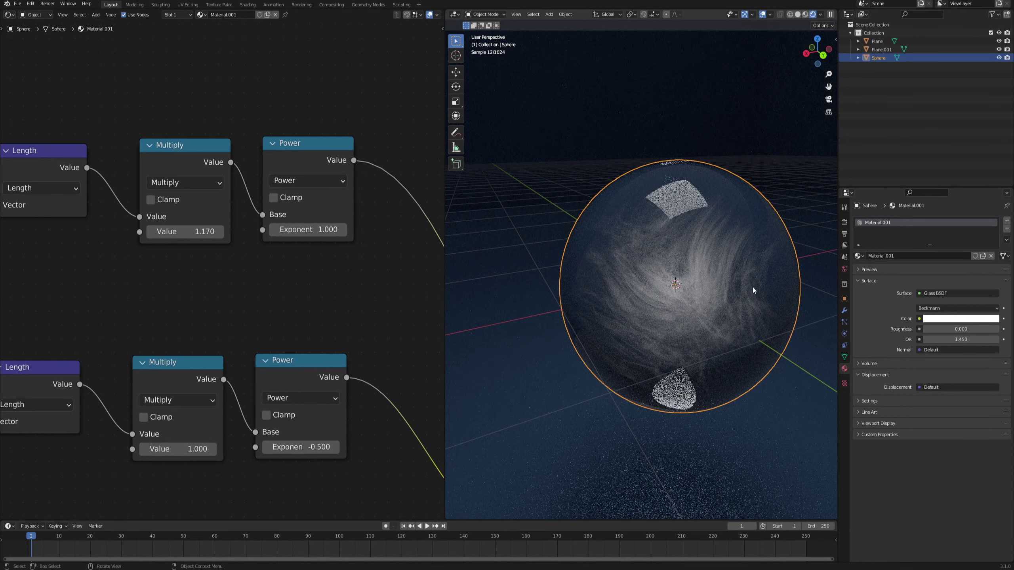
pyautogui.moveTo(752, 286); pyautogui.dragTo(714, 265, button='middle')
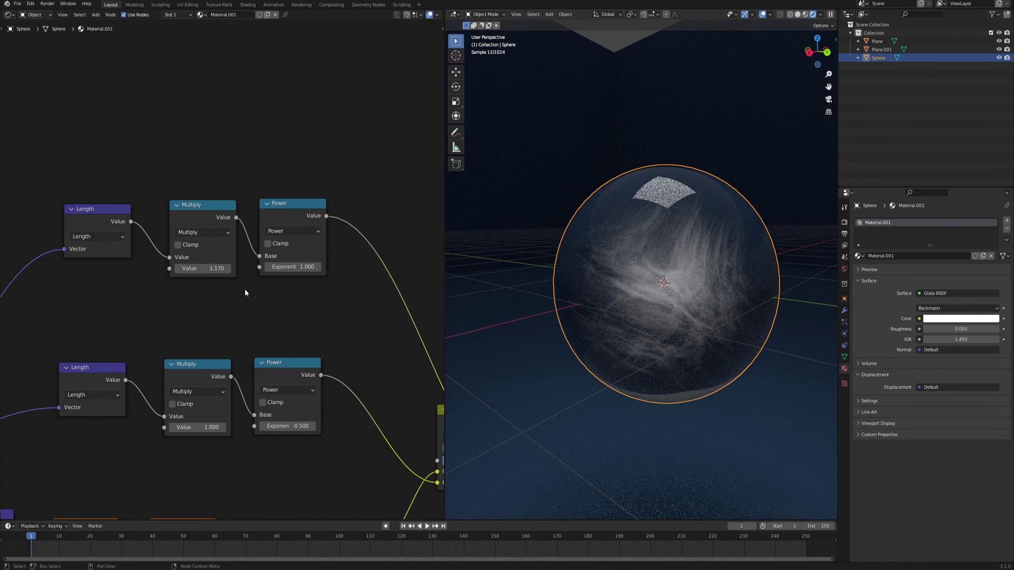
# Step: Set the IOR of the Glass BSDF node to 1.2
pyautogui.scroll(-3, 270, 292)
pyautogui.moveTo(279, 289); pyautogui.dragTo(173, 326, button='middle')
pyautogui.scroll(-2, 343, 198)
pyautogui.moveTo(343, 198); pyautogui.dragTo(93, 245, button='middle')
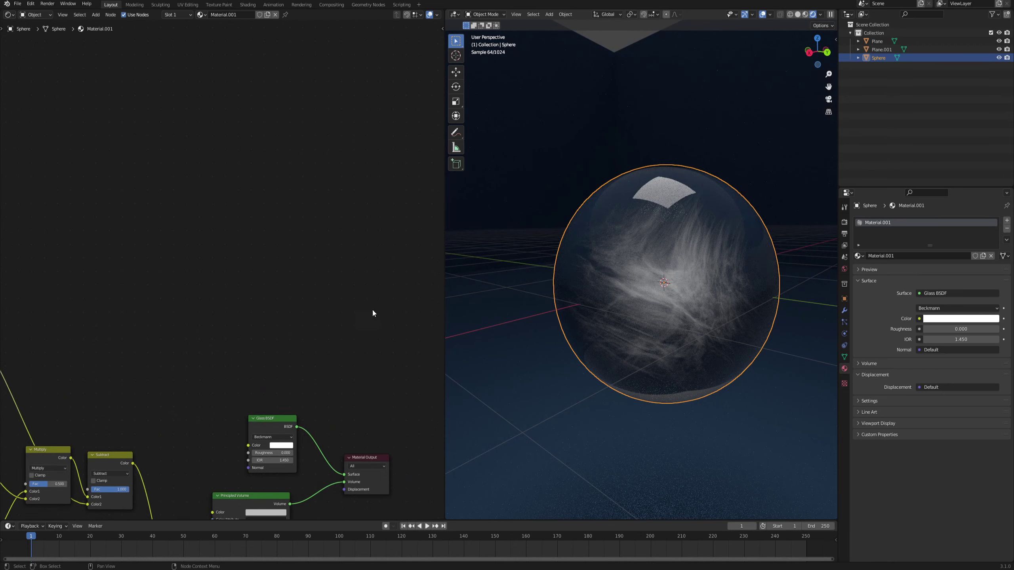
pyautogui.scroll(6, 214, 231)
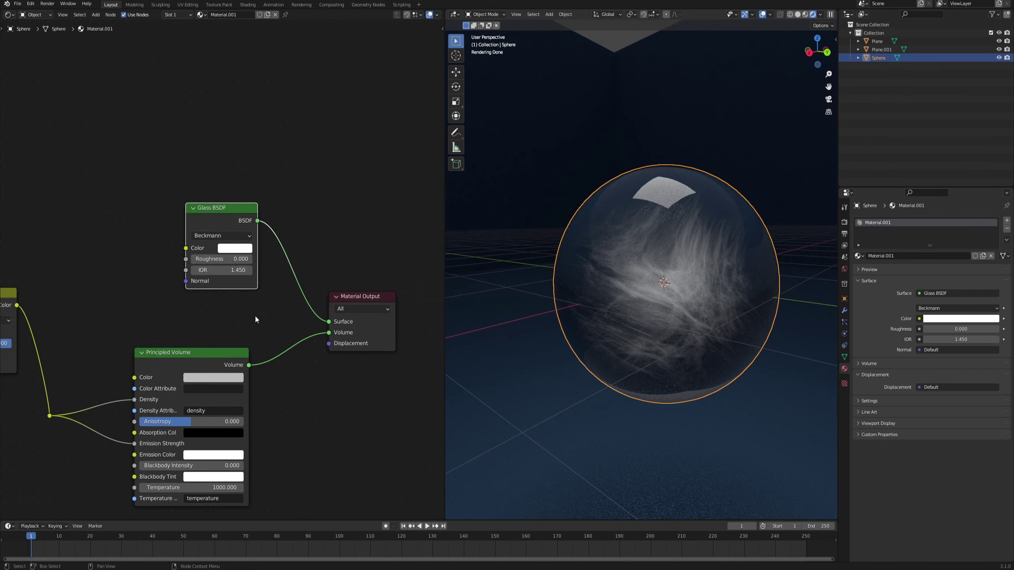
pyautogui.scroll(2, 255, 319)
pyautogui.scroll(1, 700, 287)
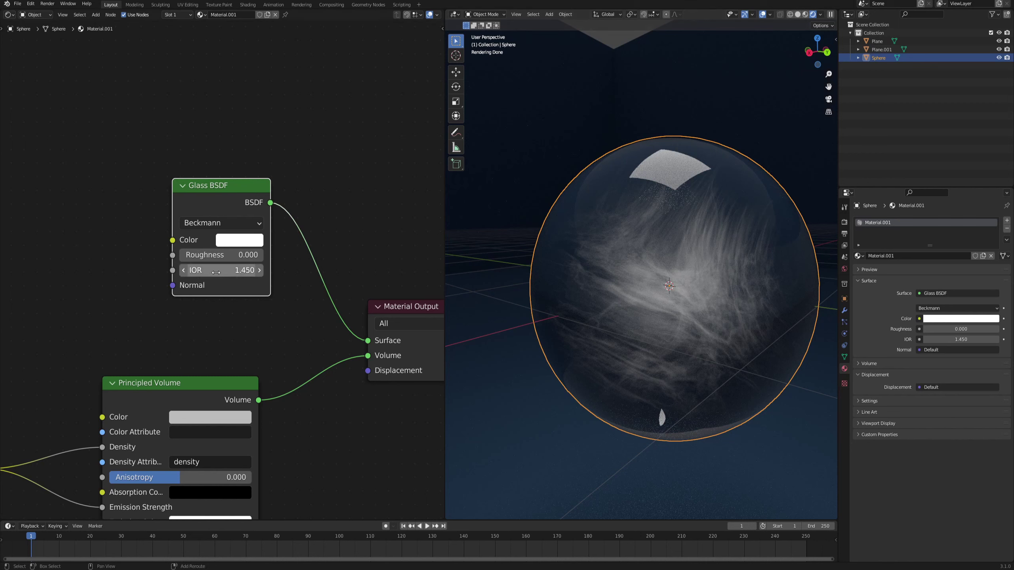
pyautogui.moveTo(216, 272); pyautogui.dragTo(192, 272)
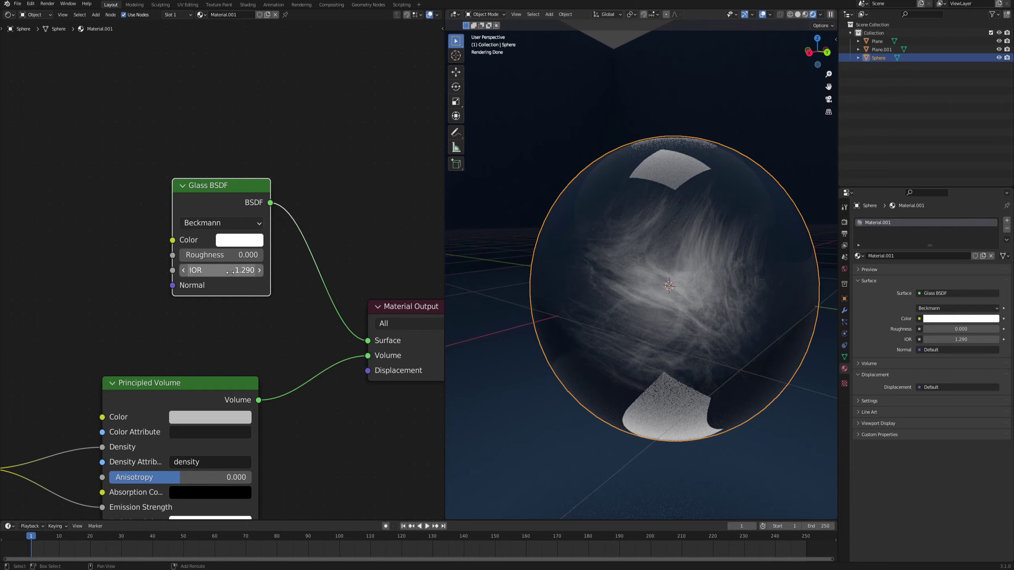
pyautogui.moveTo(192, 272); pyautogui.dragTo(235, 264)
pyautogui.moveTo(205, 306); pyautogui.dragTo(215, 311, button='middle')
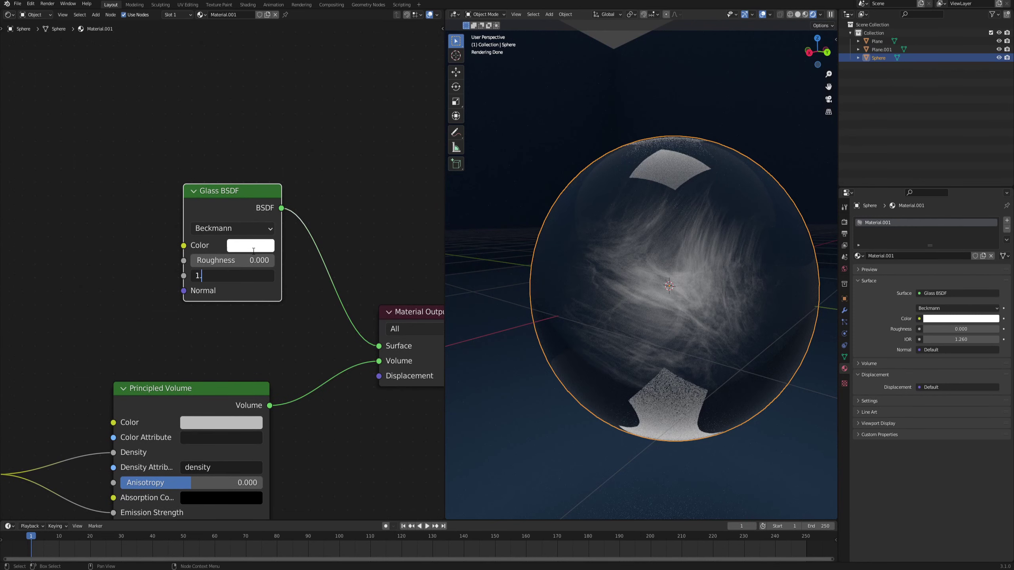
pyautogui.write('2')
pyautogui.press('Return')
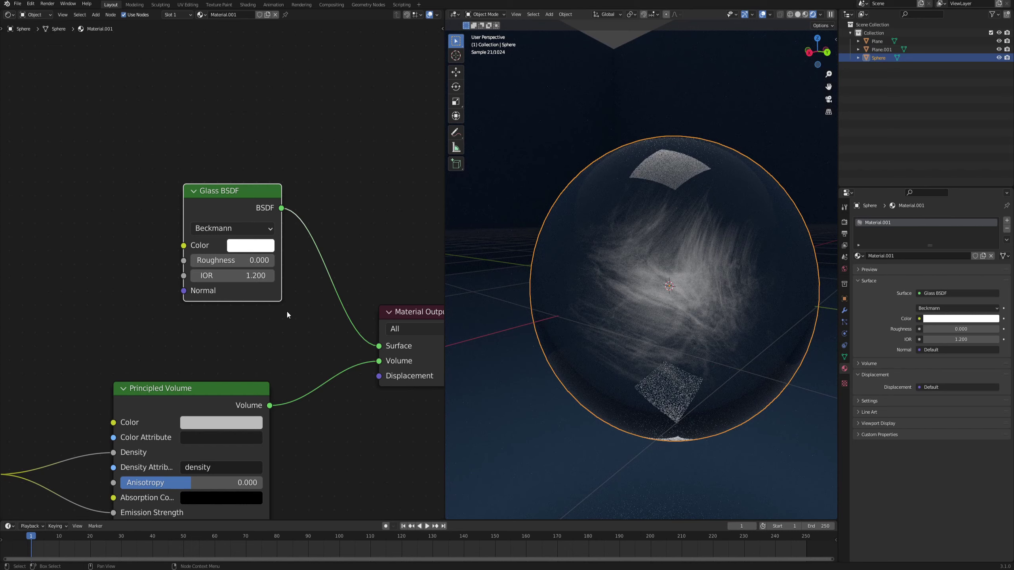
# Step: Set the upper Multiply math node's Value to 0.91
pyautogui.scroll(-6, 291, 312)
pyautogui.moveTo(99, 334); pyautogui.dragTo(139, 409, button='middle')
pyautogui.scroll(4, 287, 262)
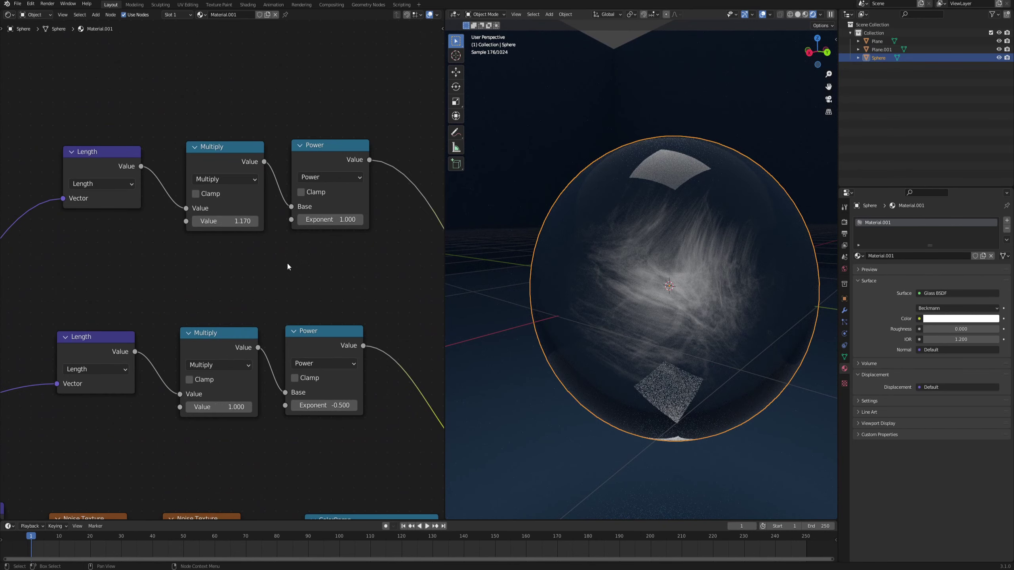
pyautogui.moveTo(247, 277); pyautogui.dragTo(201, 307, button='middle')
pyautogui.scroll(3, 277, 278)
pyautogui.moveTo(278, 278); pyautogui.dragTo(278, 293, button='middle')
pyautogui.moveTo(178, 262)
pyautogui.mouseDown()
pyautogui.moveTo(163, 262)
pyautogui.moveTo(175, 262)
pyautogui.mouseUp()
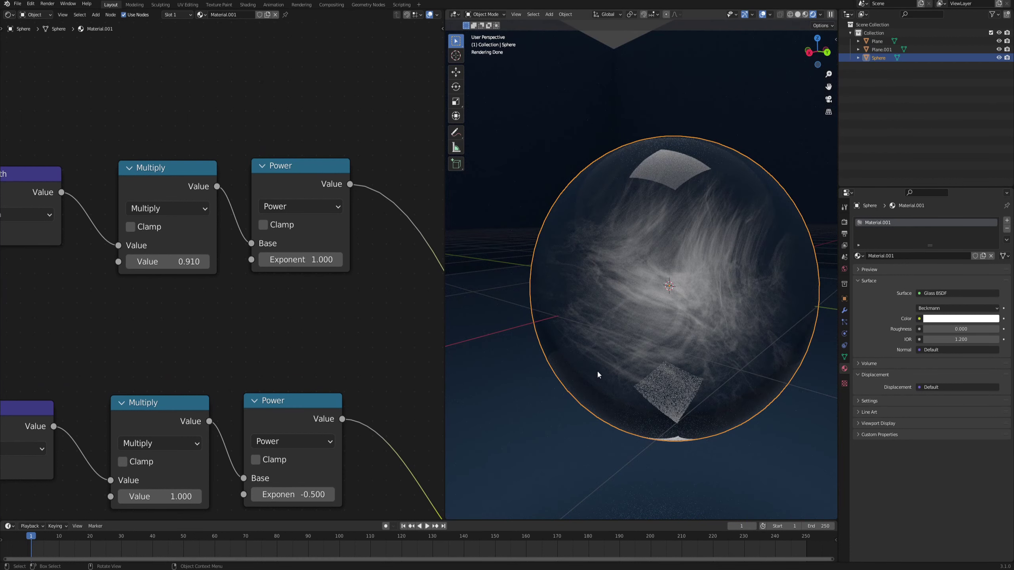
# Step: Shift the Glass BSDF and Principled Volume nodes to the right to make room after the Subtract node
pyautogui.scroll(-5, 231, 216)
pyautogui.scroll(5, 206, 199)
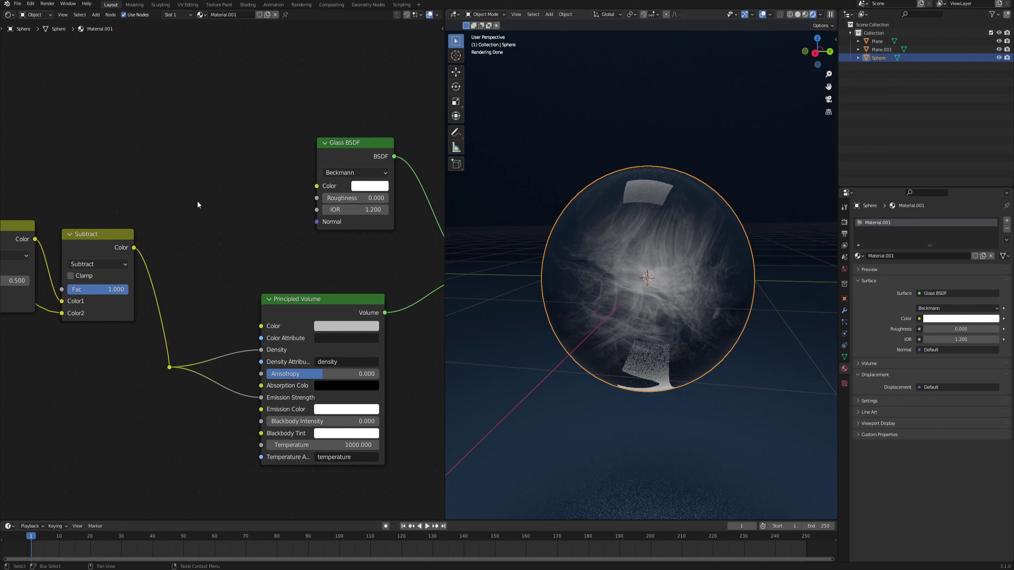
pyautogui.moveTo(248, 124); pyautogui.dragTo(400, 320)
pyautogui.click(248, 207)
# Step: Add a ColorRamp node between the Subtract node and the Glass BSDF
pyautogui.press('F3')
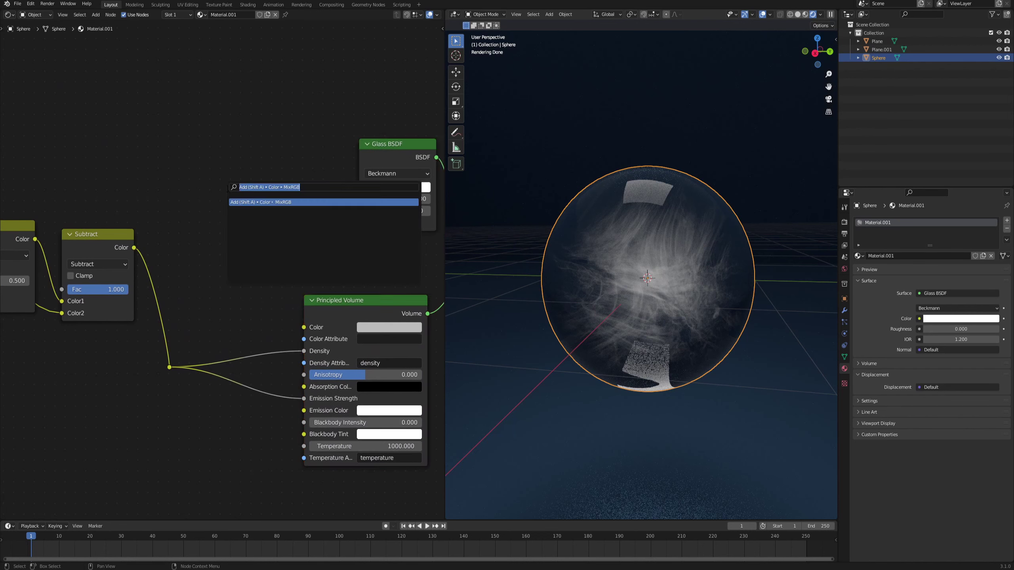
pyautogui.write('colorra')
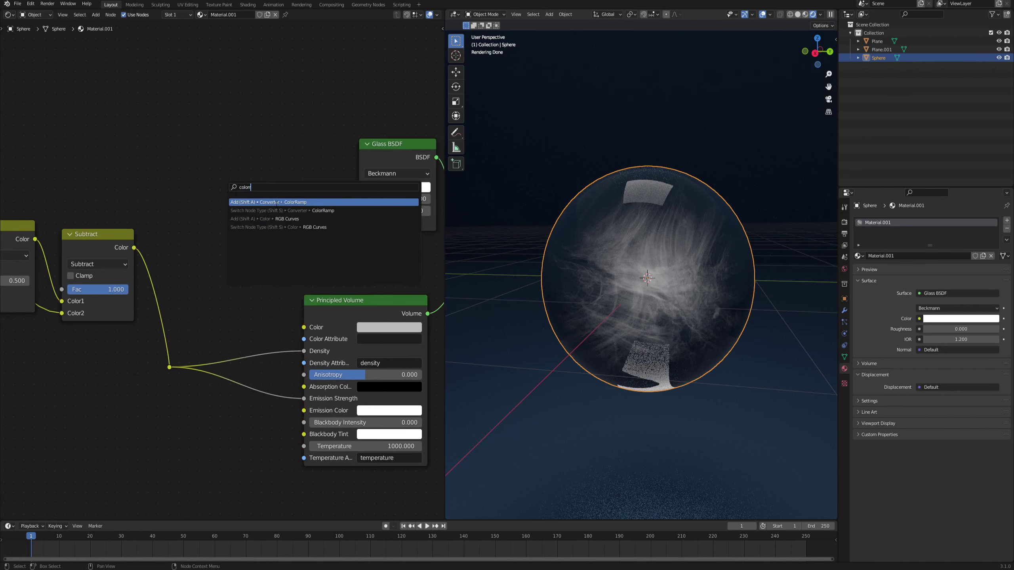
pyautogui.press('Return')
pyautogui.click(183, 145)
# Step: Connect the Subtract node's Color output to the Fac input of the new ColorRamp
pyautogui.moveTo(95, 206); pyautogui.dragTo(146, 247, button='middle')
pyautogui.moveTo(154, 282); pyautogui.dragTo(158, 268)
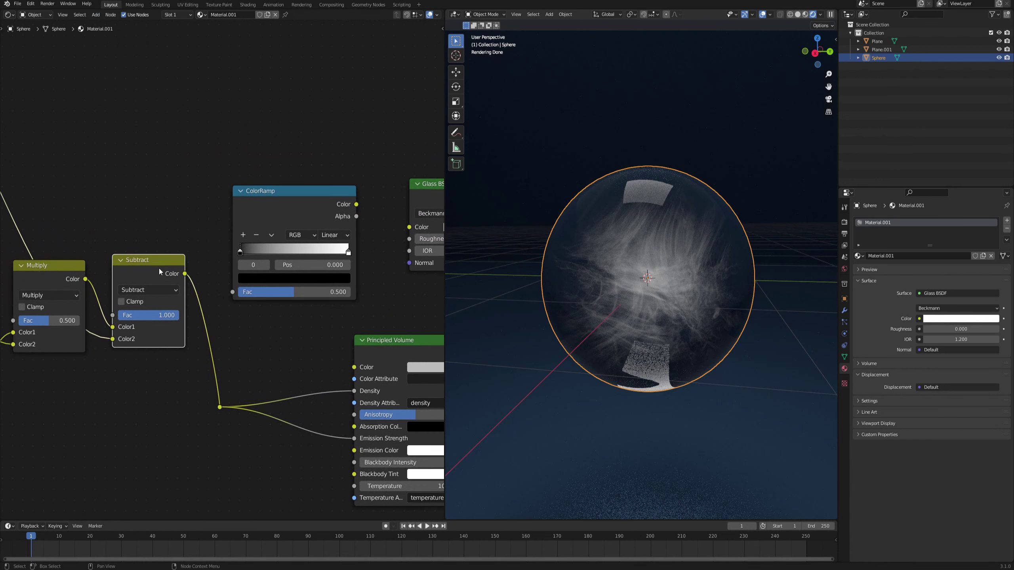
pyautogui.moveTo(225, 293); pyautogui.dragTo(213, 268)
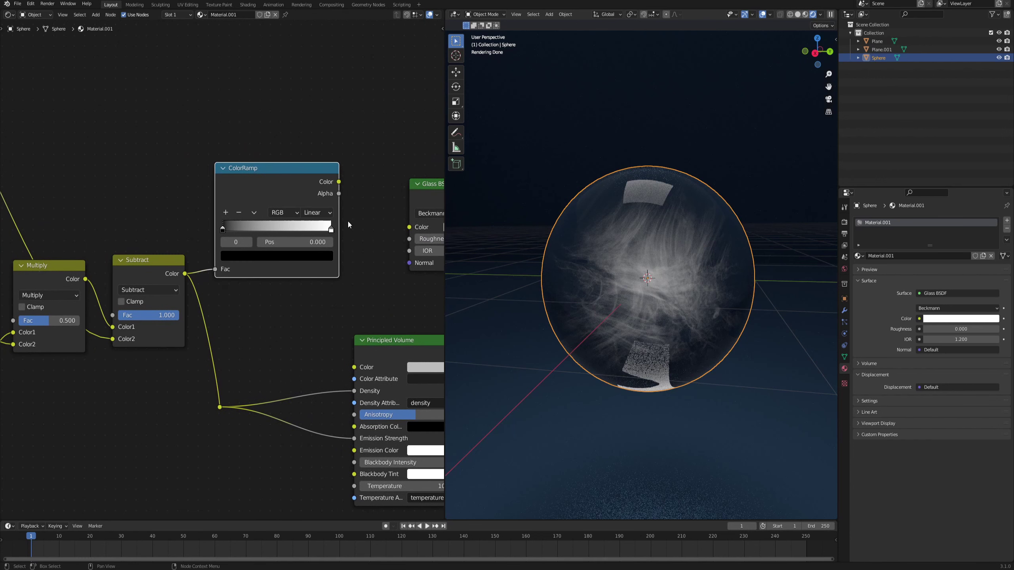
pyautogui.moveTo(341, 194); pyautogui.dragTo(246, 151, button='middle')
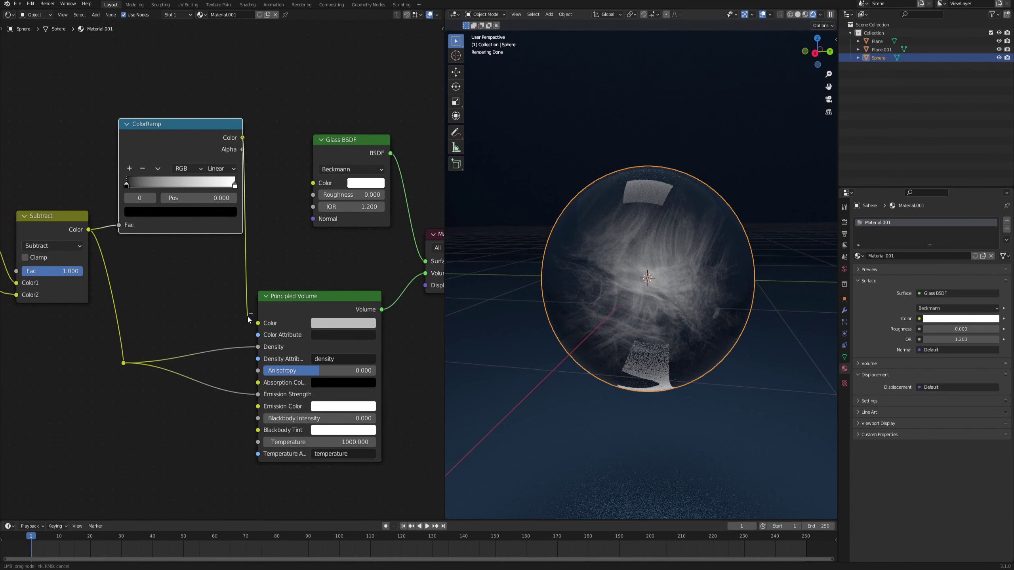
# Step: Connect the new ColorRamp's Color output to the Color and Emission Color inputs of the Principled Volume
pyautogui.moveTo(247, 317); pyautogui.dragTo(258, 323)
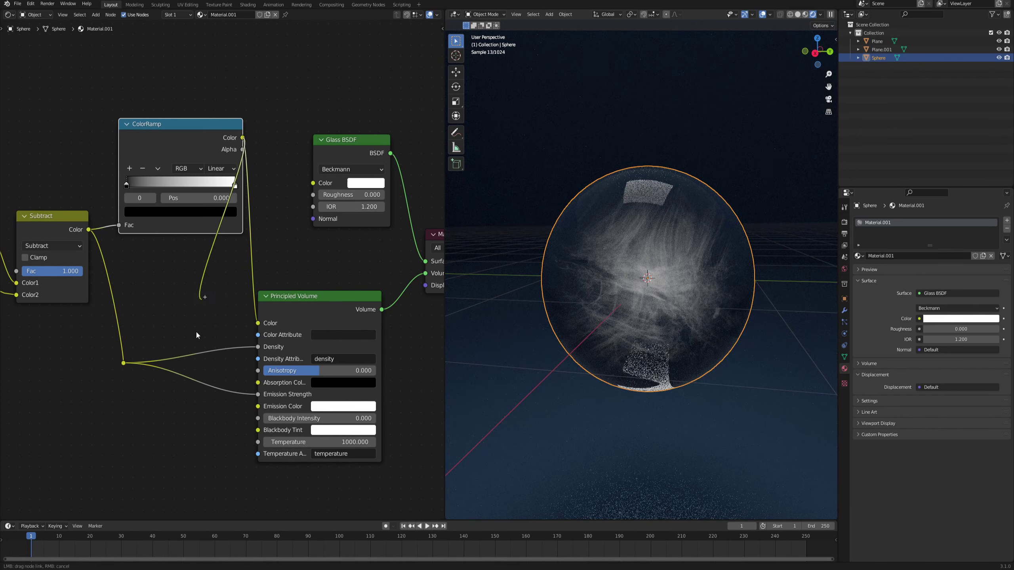
pyautogui.moveTo(265, 409); pyautogui.dragTo(260, 407)
# Step: Color the new ColorRamp's end stop saturated orange (hue 0.067) and its start stop pure red (hue 0.002), both at full value
pyautogui.moveTo(204, 319); pyautogui.dragTo(270, 353, button='middle')
pyautogui.click(301, 220)
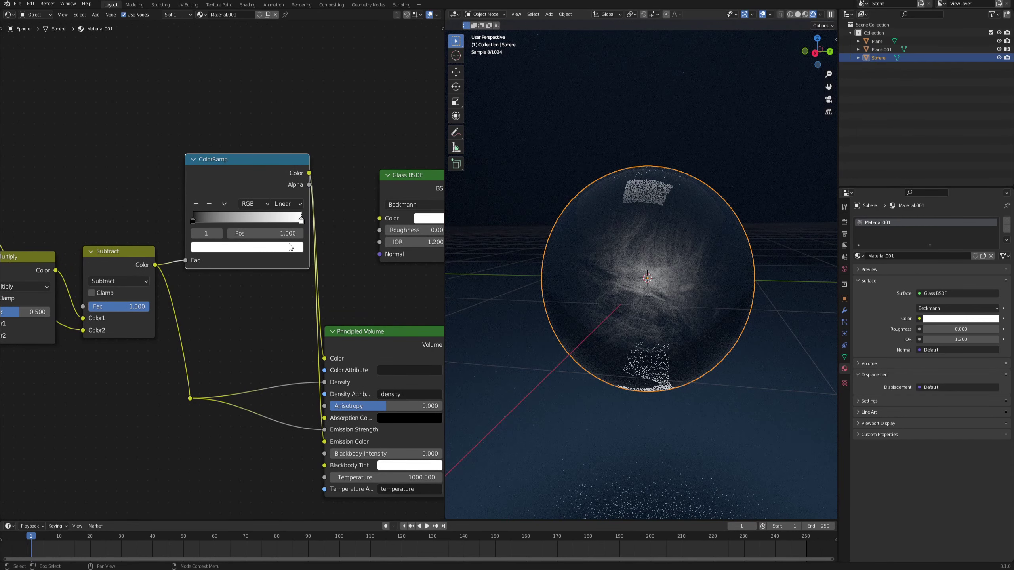
pyautogui.click(290, 246)
pyautogui.moveTo(234, 149); pyautogui.dragTo(210, 160)
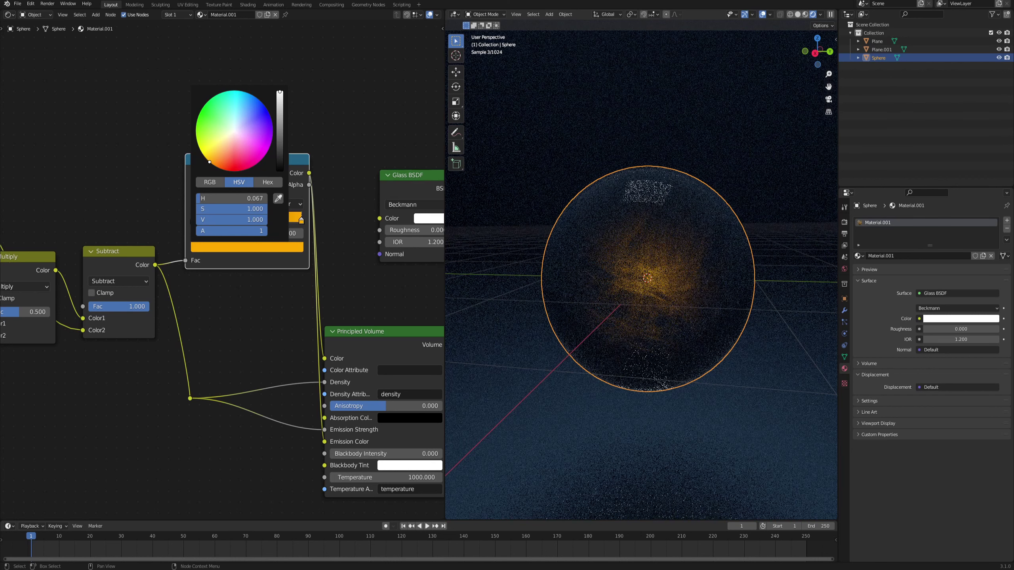
pyautogui.click(193, 220)
pyautogui.click(209, 247)
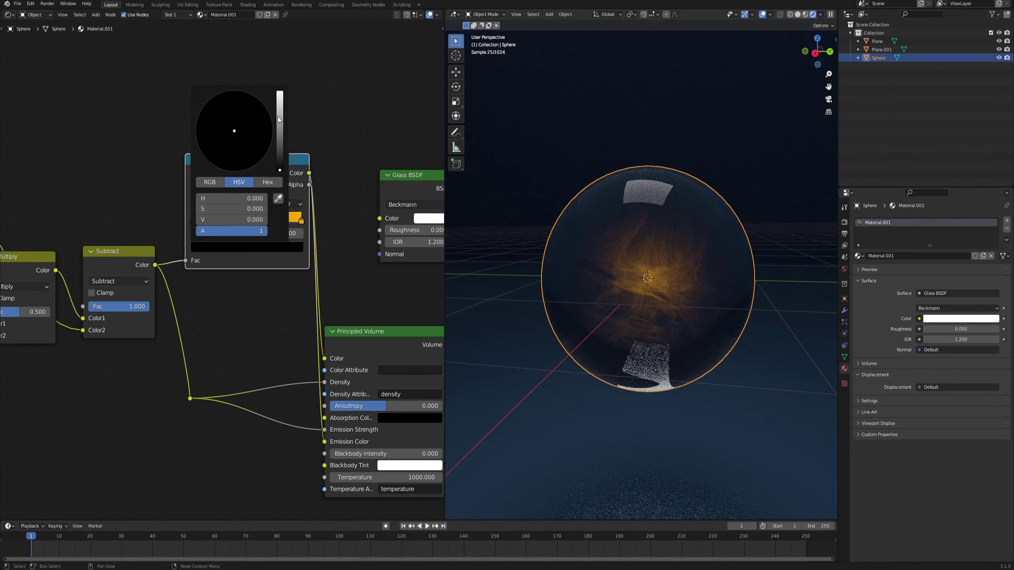
pyautogui.moveTo(279, 120); pyautogui.dragTo(280, 92)
pyautogui.moveTo(234, 158); pyautogui.dragTo(230, 171)
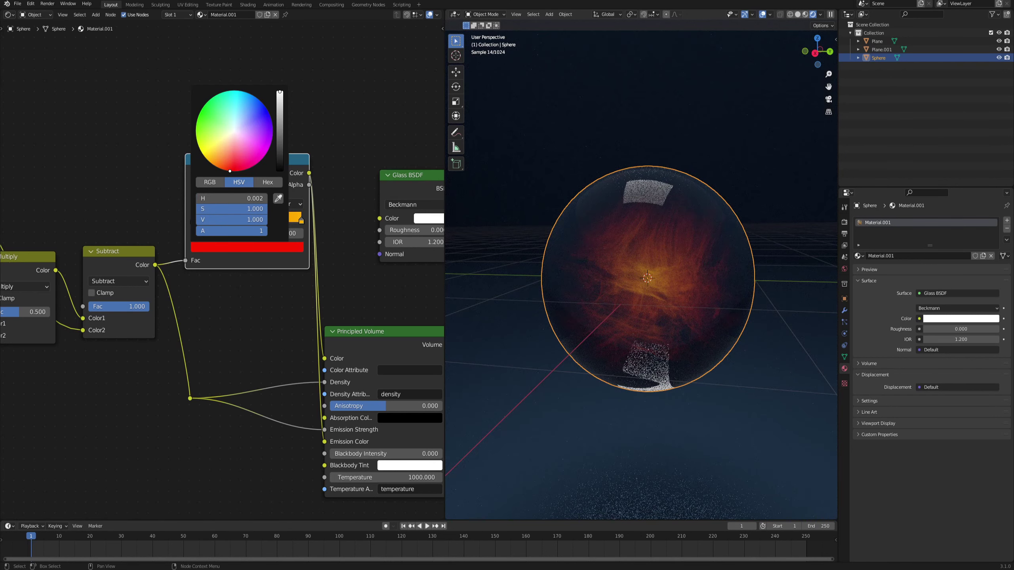
# Step: Shift the Glass BSDF and Principled Volume nodes farther right to make room after the ColorRamp
pyautogui.scroll(-2, 152, 314)
pyautogui.press('g')
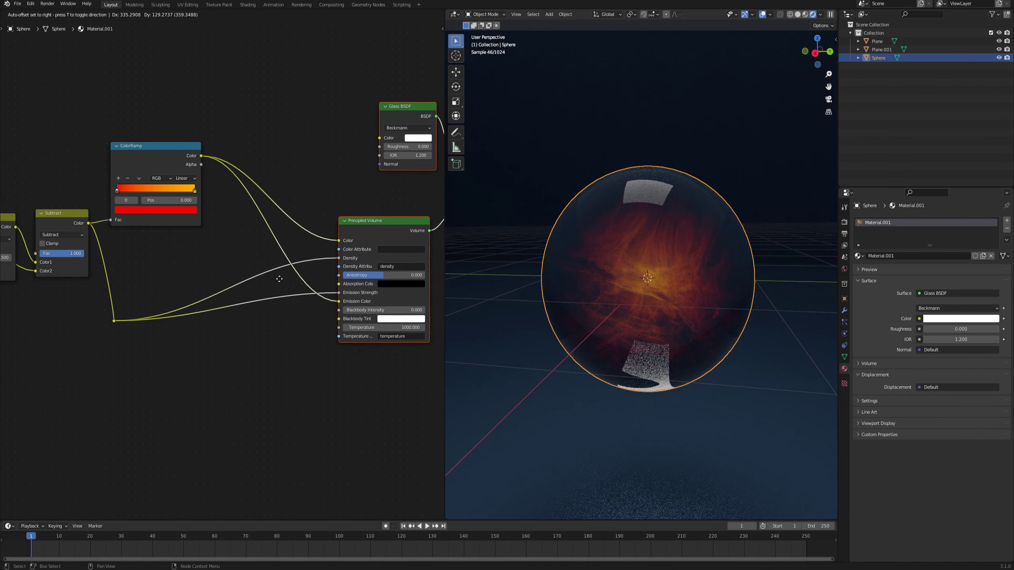
pyautogui.click(291, 264)
# Step: Insert a Math node into the link feeding the Principled Volume's Emission Strength
pyautogui.moveTo(264, 361); pyautogui.dragTo(273, 369, button='middle')
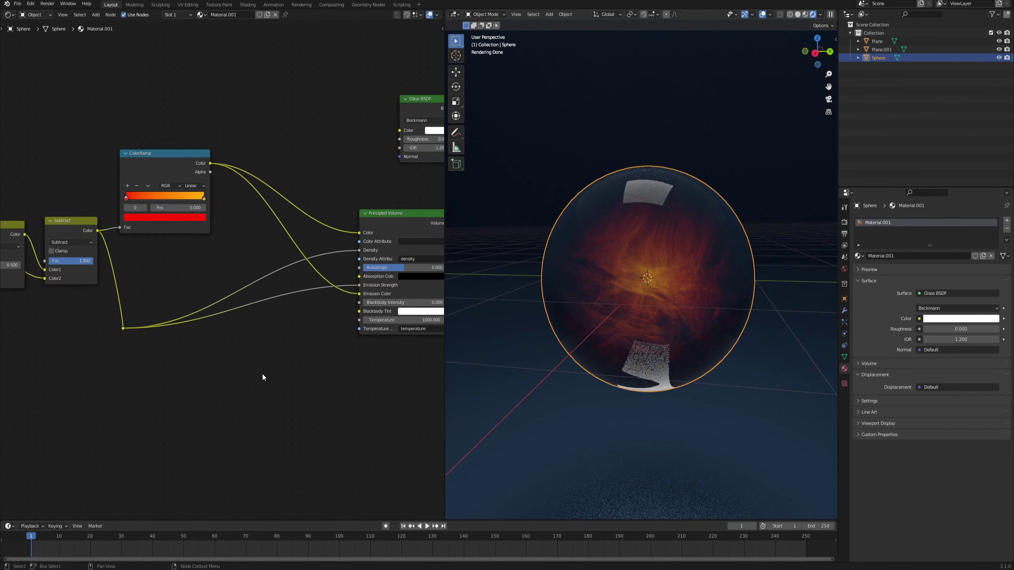
pyautogui.press('F3')
pyautogui.write('ma')
pyautogui.click(295, 399)
pyautogui.click(256, 317)
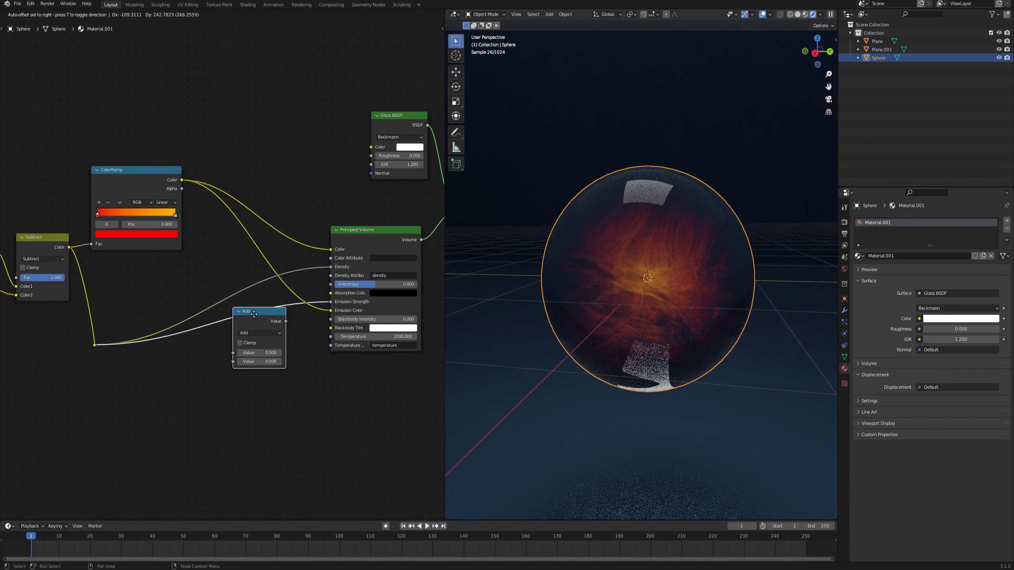
# Step: Change the new Math node's operation to Multiply and set its Value to 30
pyautogui.scroll(2, 280, 328)
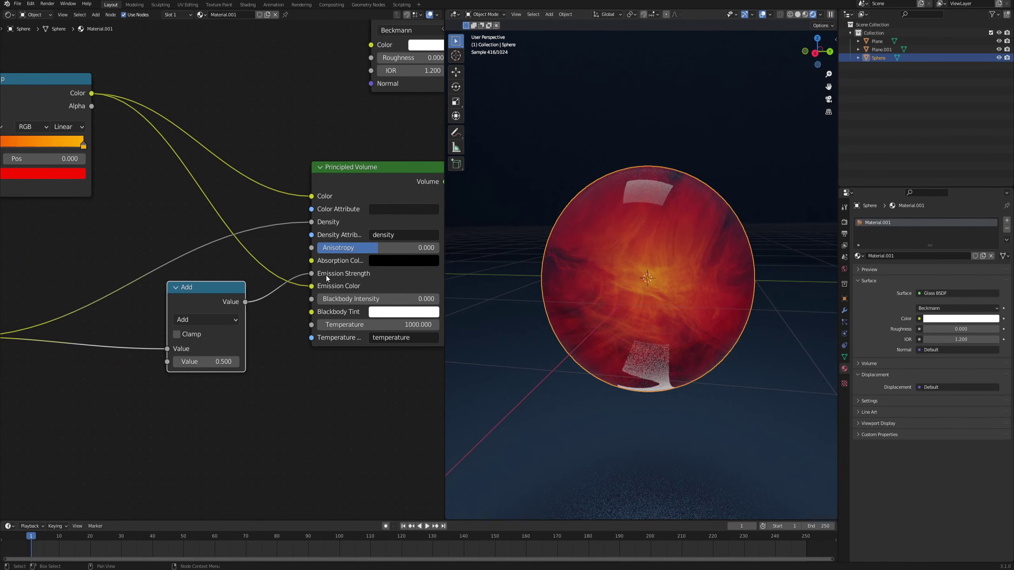
pyautogui.click(198, 327)
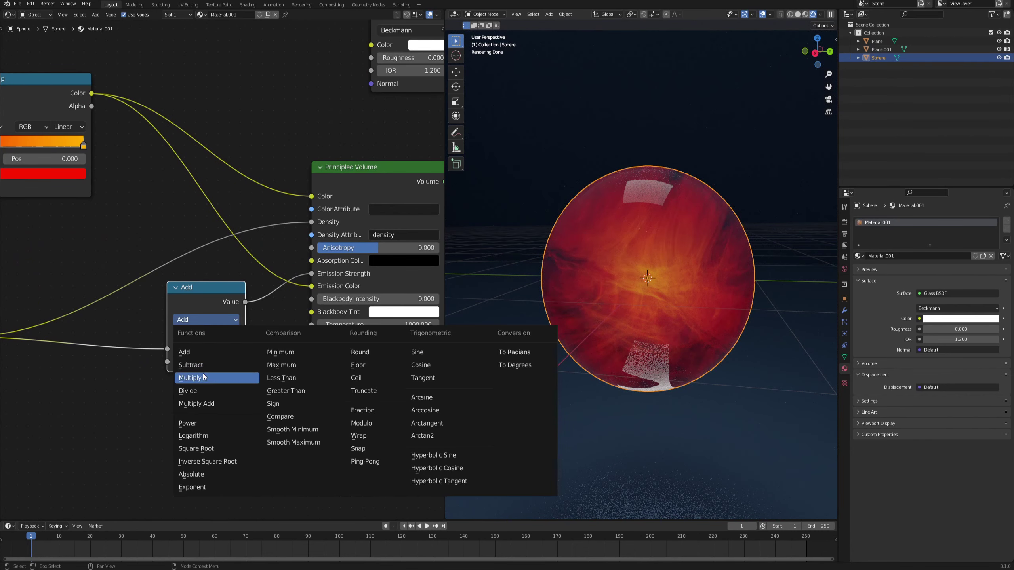
pyautogui.click(193, 375)
pyautogui.moveTo(222, 359); pyautogui.dragTo(337, 359)
pyautogui.click(216, 358)
pyautogui.write('30')
pyautogui.press('Return')
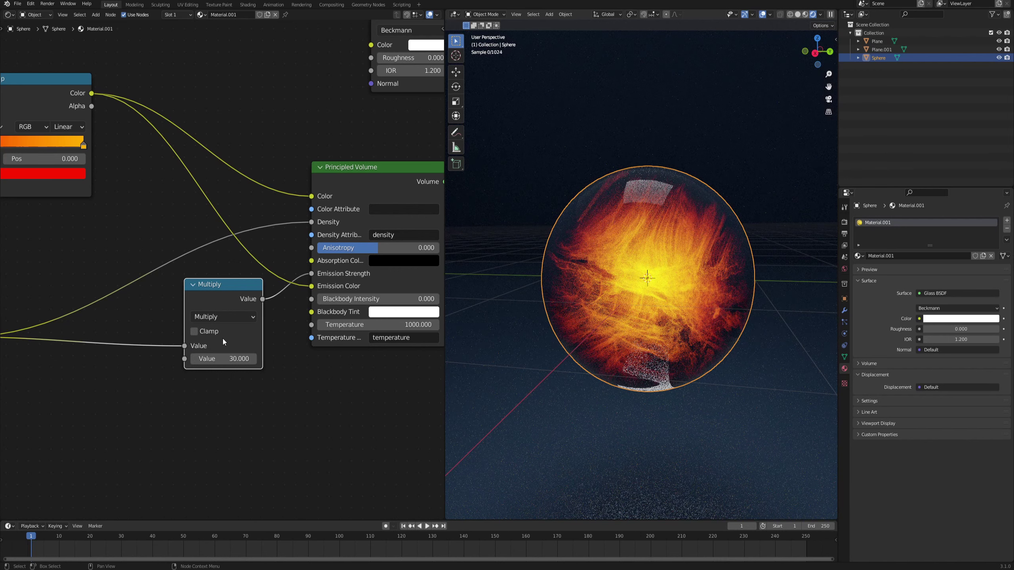
# Step: Move the black stop of the ColorRamp after the Noise Textures to position 0.477 and set its interpolation to B-Spline
pyautogui.scroll(-2, 218, 272)
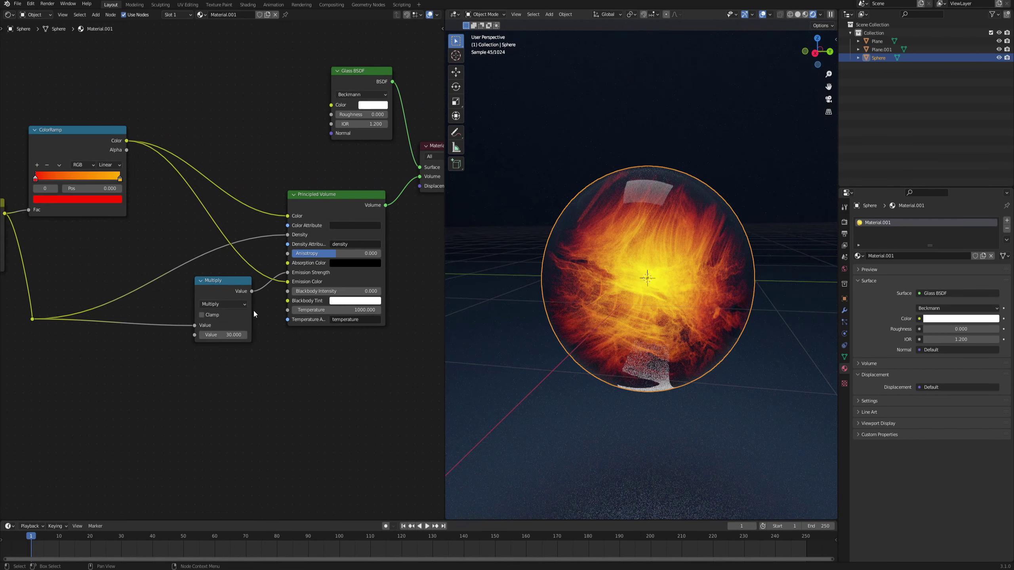
pyautogui.moveTo(666, 330); pyautogui.dragTo(644, 334, button='middle')
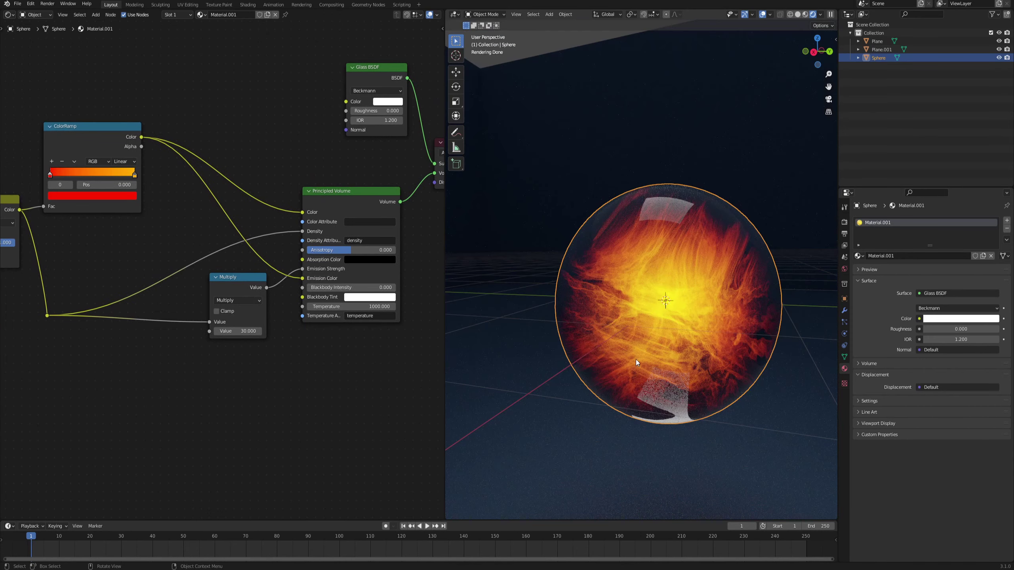
pyautogui.moveTo(189, 393); pyautogui.dragTo(341, 392, button='middle')
pyautogui.scroll(-3, 106, 394)
pyautogui.moveTo(106, 394); pyautogui.dragTo(368, 333, button='middle')
pyautogui.scroll(1, 251, 302)
pyautogui.scroll(5, 248, 334)
pyautogui.moveTo(311, 319); pyautogui.dragTo(246, 386, button='middle')
pyautogui.scroll(5, 281, 338)
pyautogui.moveTo(280, 339); pyautogui.dragTo(302, 377, button='middle')
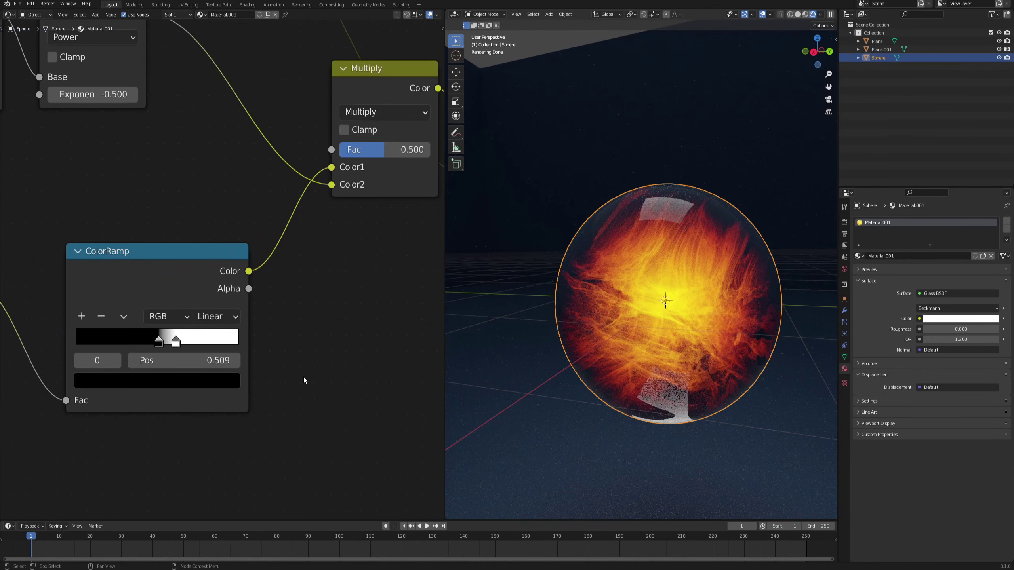
pyautogui.moveTo(175, 344); pyautogui.dragTo(153, 343)
pyautogui.scroll(-4, 197, 334)
pyautogui.moveTo(133, 371); pyautogui.dragTo(300, 318, button='middle')
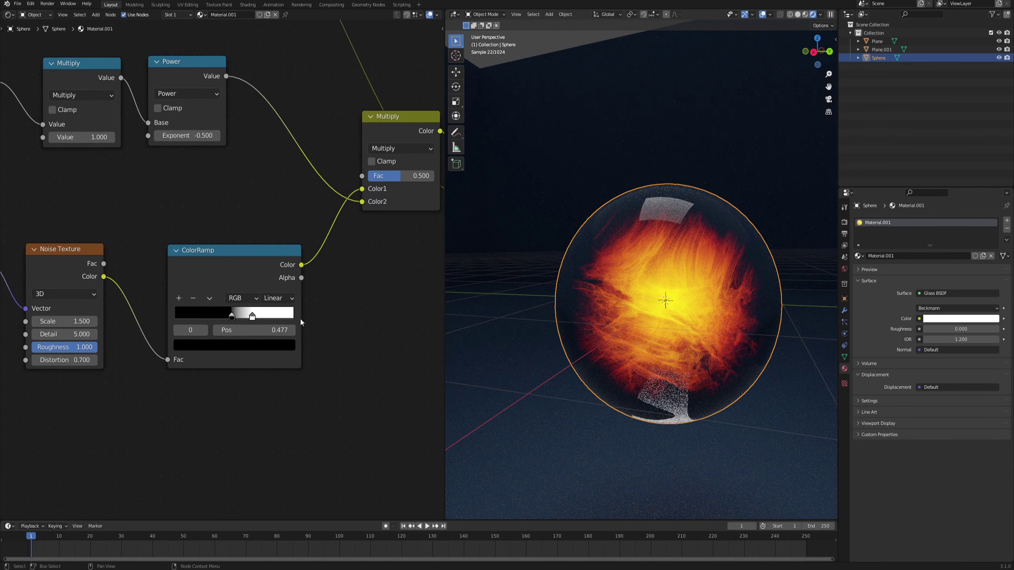
pyautogui.click(280, 300)
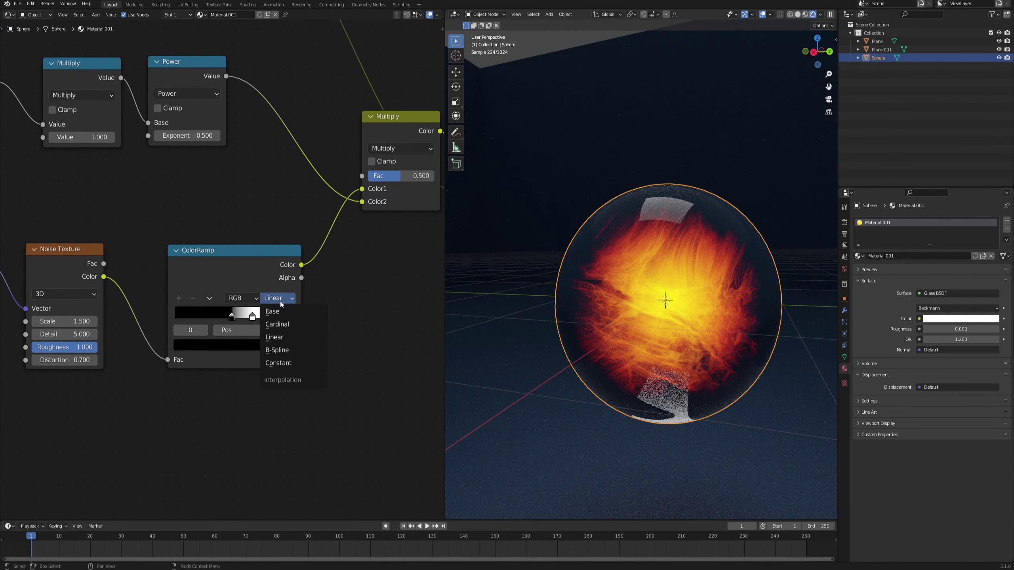
pyautogui.click(287, 350)
# Step: Move the black stop of the noise ColorRamp to position 0.564 and check the sphere from another angle
pyautogui.scroll(1, 228, 318)
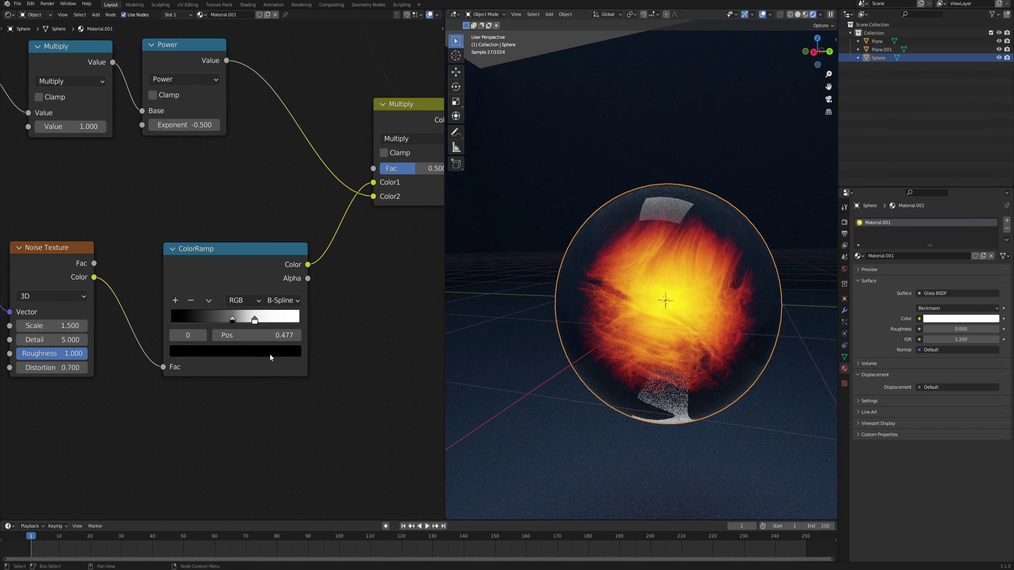
pyautogui.moveTo(232, 319)
pyautogui.mouseDown()
pyautogui.moveTo(257, 322)
pyautogui.moveTo(234, 319)
pyautogui.moveTo(244, 322)
pyautogui.mouseUp()
pyautogui.moveTo(234, 321); pyautogui.dragTo(244, 321)
pyautogui.moveTo(678, 337)
pyautogui.mouseDown(button='middle')
pyautogui.moveTo(695, 344)
pyautogui.moveTo(680, 340)
pyautogui.mouseUp(button='middle')
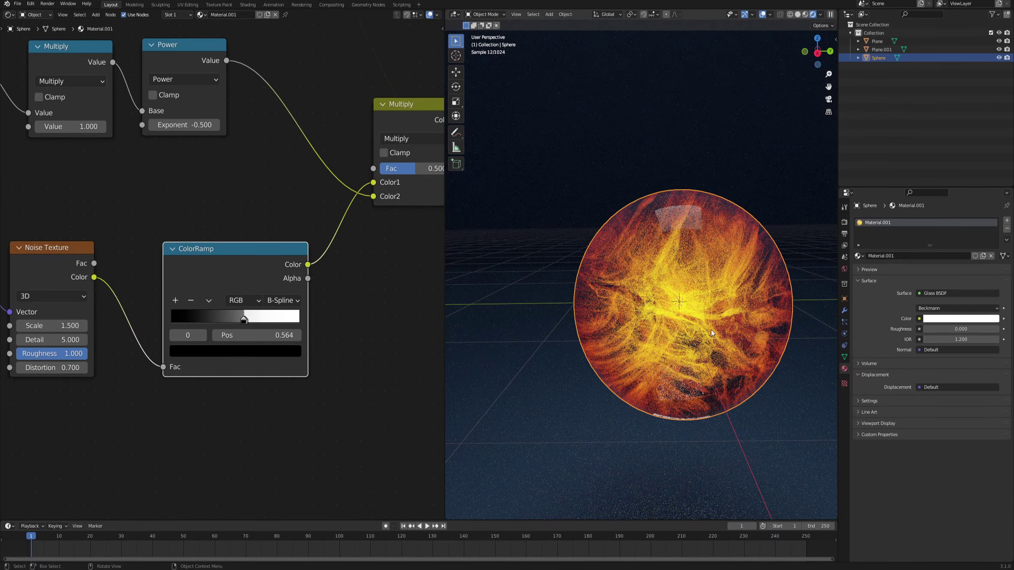
# Step: Try a Value of 1.2 in the upper Multiply math node
pyautogui.scroll(-6, 263, 132)
pyautogui.moveTo(253, 106); pyautogui.dragTo(281, 319, button='middle')
pyautogui.scroll(6, 263, 290)
pyautogui.moveTo(193, 266); pyautogui.dragTo(202, 265)
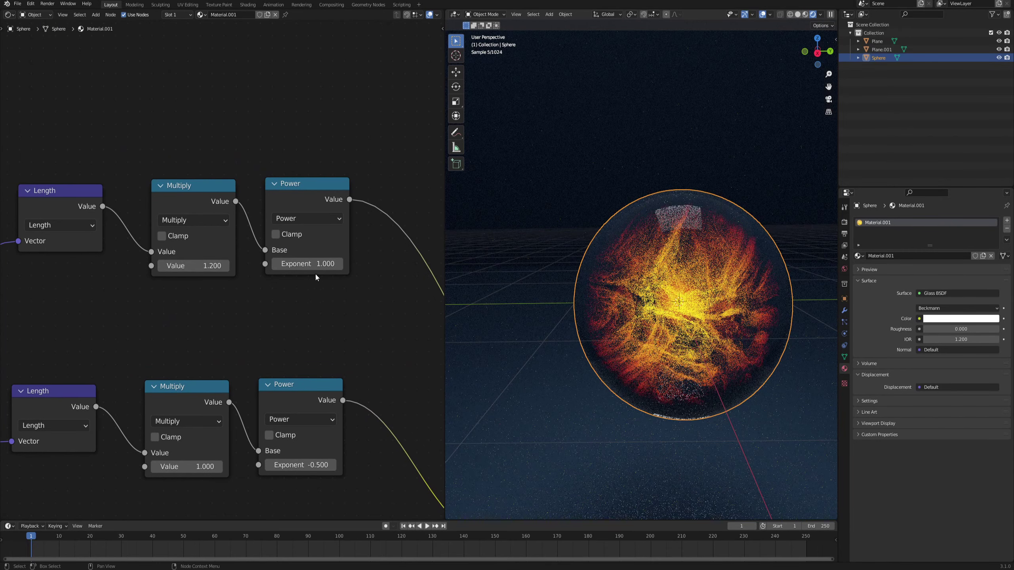
# Step: Switch the first Noise Texture node to 4D and set its W value to 2.94
pyautogui.moveTo(664, 348); pyautogui.dragTo(652, 343, button='middle')
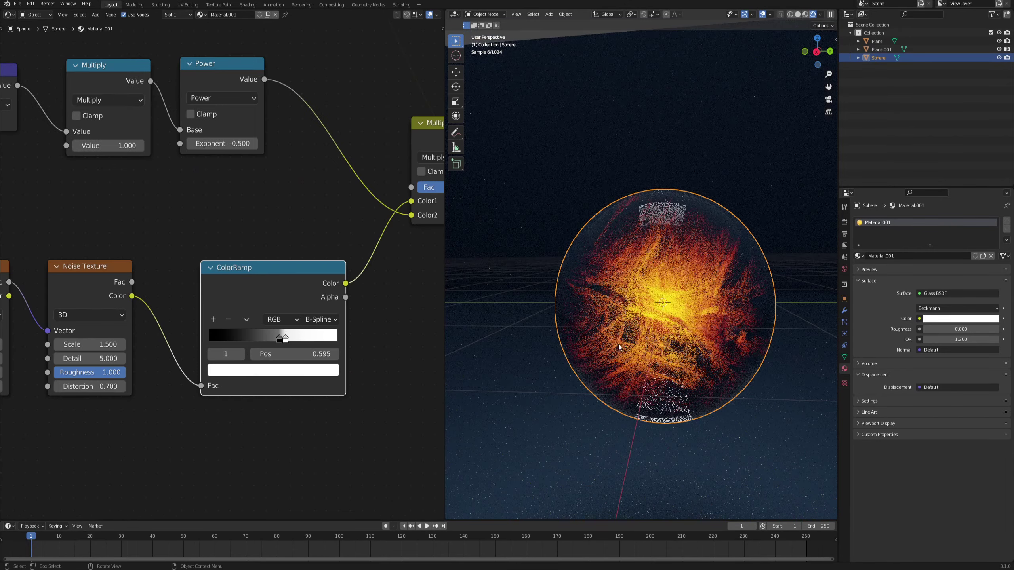
pyautogui.scroll(-4, 386, 347)
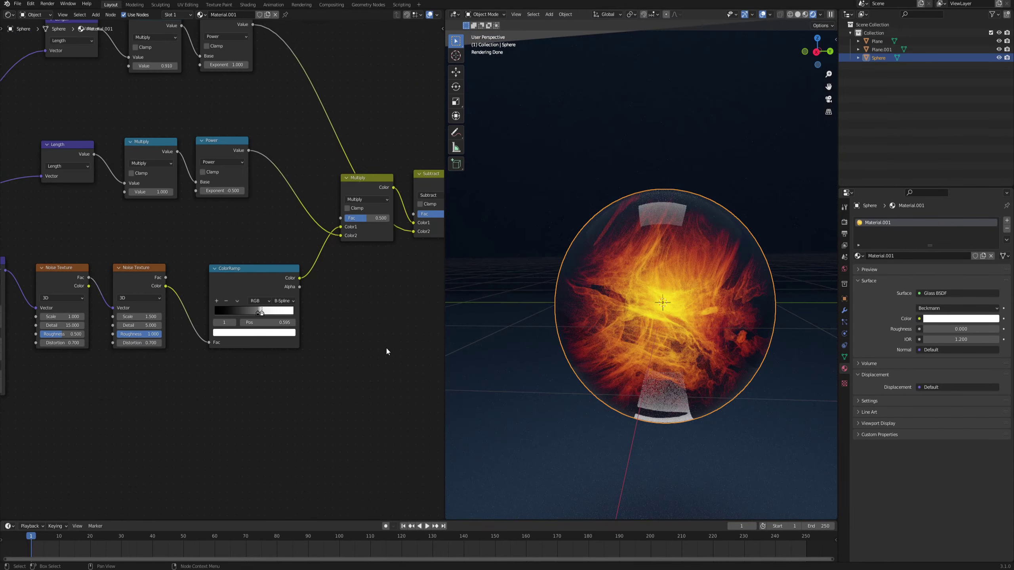
pyautogui.scroll(2, 340, 343)
pyautogui.moveTo(330, 339); pyautogui.dragTo(350, 343, button='middle')
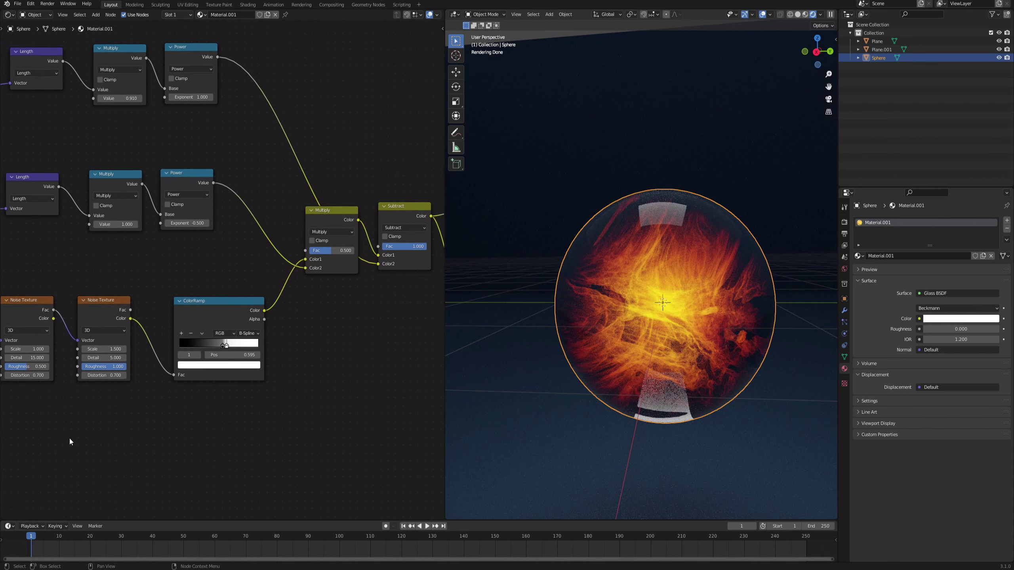
pyautogui.moveTo(70, 441); pyautogui.dragTo(206, 440, button='middle')
pyautogui.scroll(5, 224, 441)
pyautogui.moveTo(147, 470); pyautogui.dragTo(236, 396, button='middle')
pyautogui.scroll(3, 250, 396)
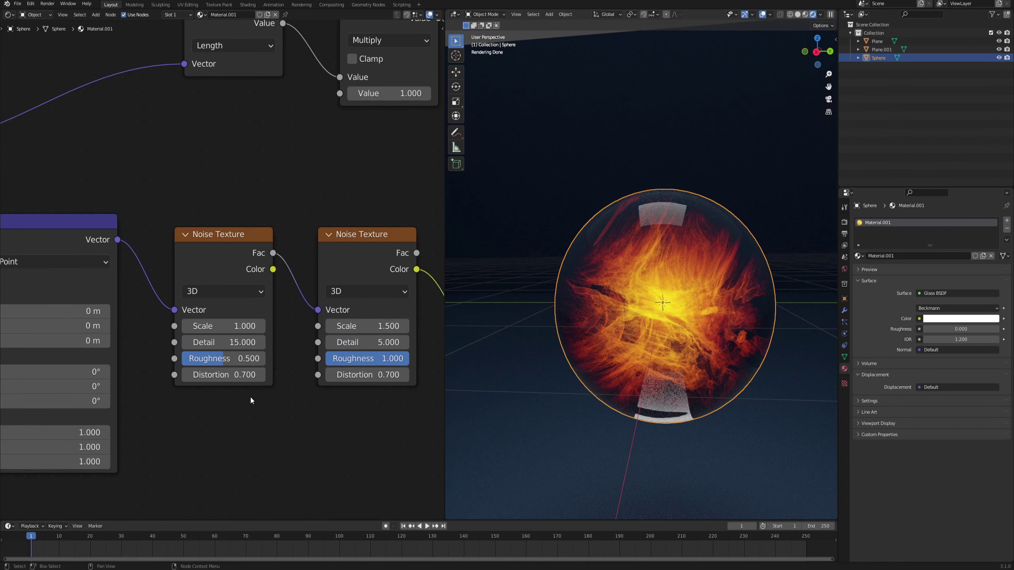
pyautogui.click(215, 251)
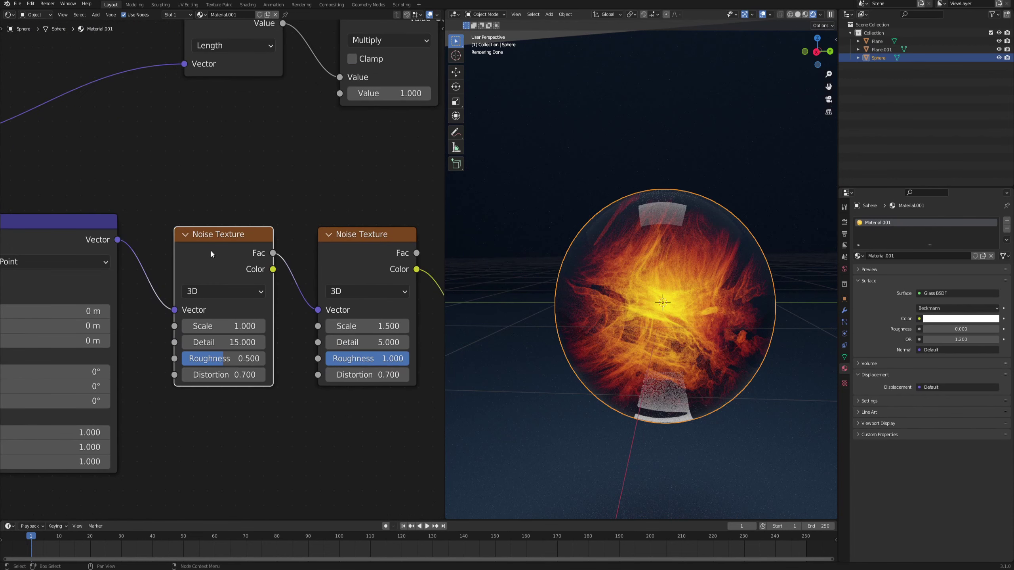
pyautogui.click(197, 295)
pyautogui.click(231, 368)
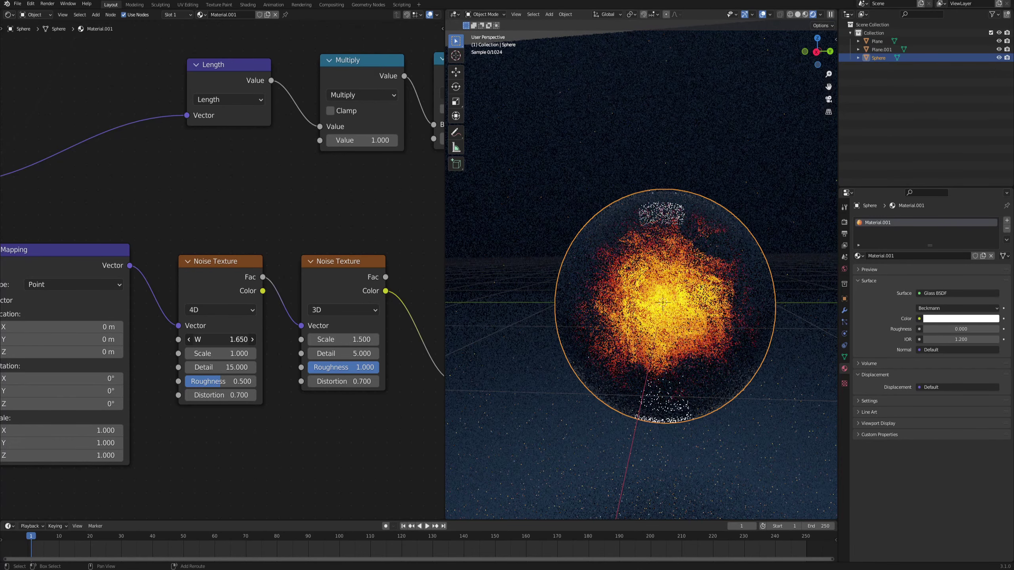
pyautogui.moveTo(219, 339); pyautogui.dragTo(251, 340)
# Step: Try out different Z rotations on the Mapping node, then reset the rotation to its default
pyautogui.scroll(-4, 307, 443)
pyautogui.moveTo(307, 443); pyautogui.dragTo(280, 387, button='middle')
pyautogui.moveTo(226, 410); pyautogui.dragTo(335, 385, button='middle')
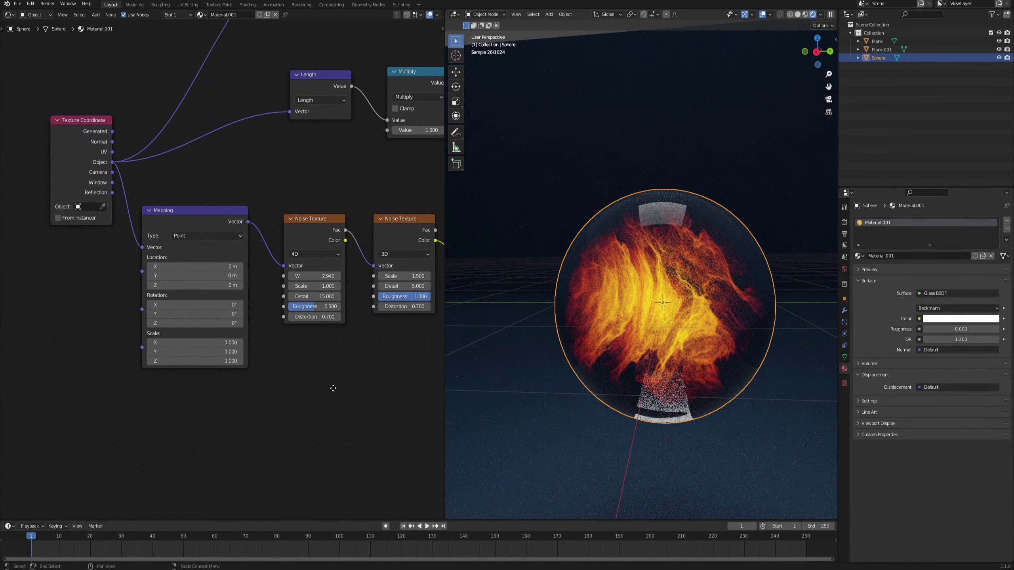
pyautogui.scroll(2, 173, 322)
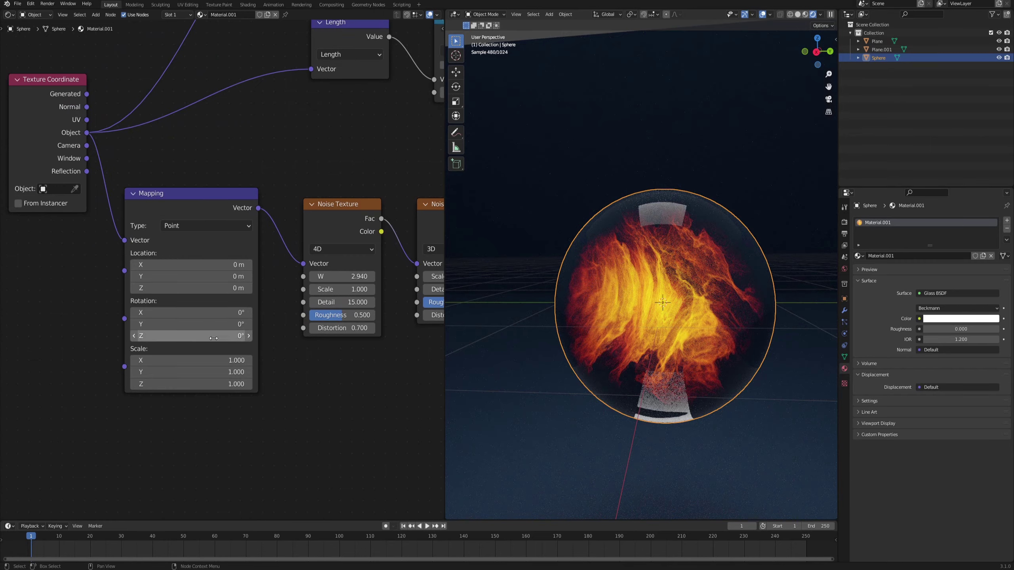
pyautogui.moveTo(152, 335); pyautogui.dragTo(232, 335)
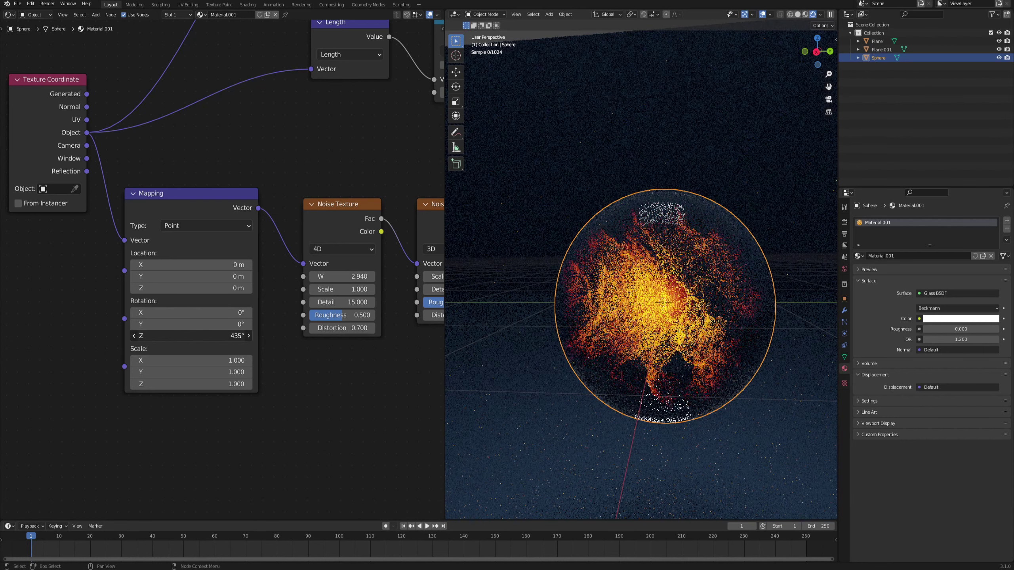
pyautogui.moveTo(744, 305); pyautogui.dragTo(686, 291, button='middle')
pyautogui.press('BackSpace')
# Step: Drive the Mapping node's Z rotation with the expression #frame/120 and start animation playback
pyautogui.click(213, 332)
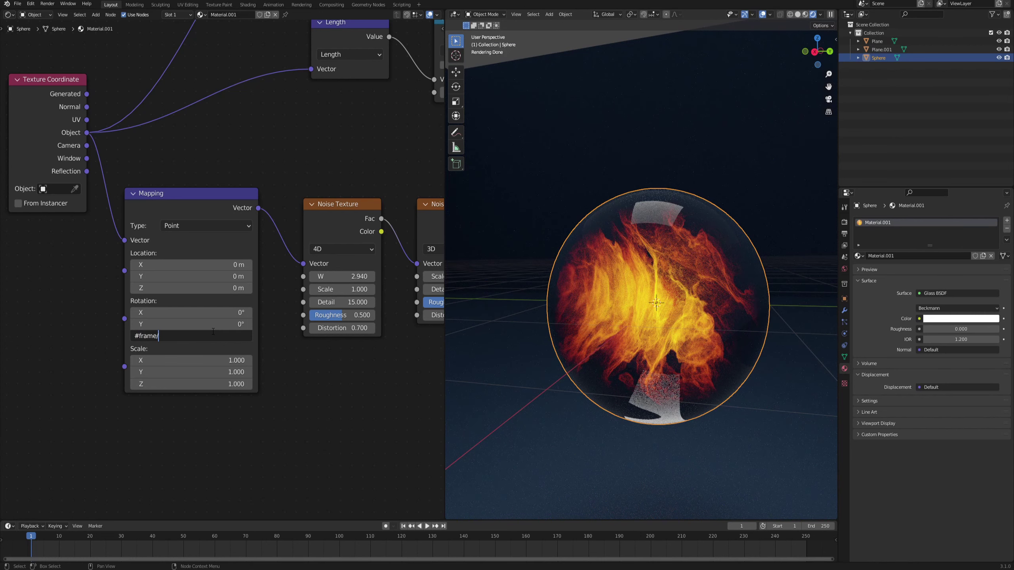
pyautogui.press('Return')
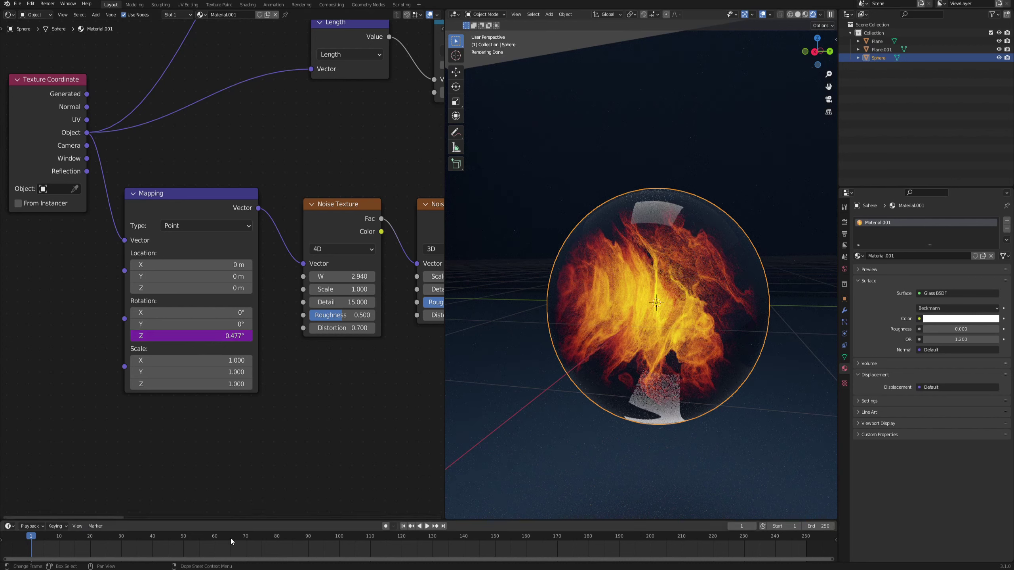
pyautogui.click(427, 526)
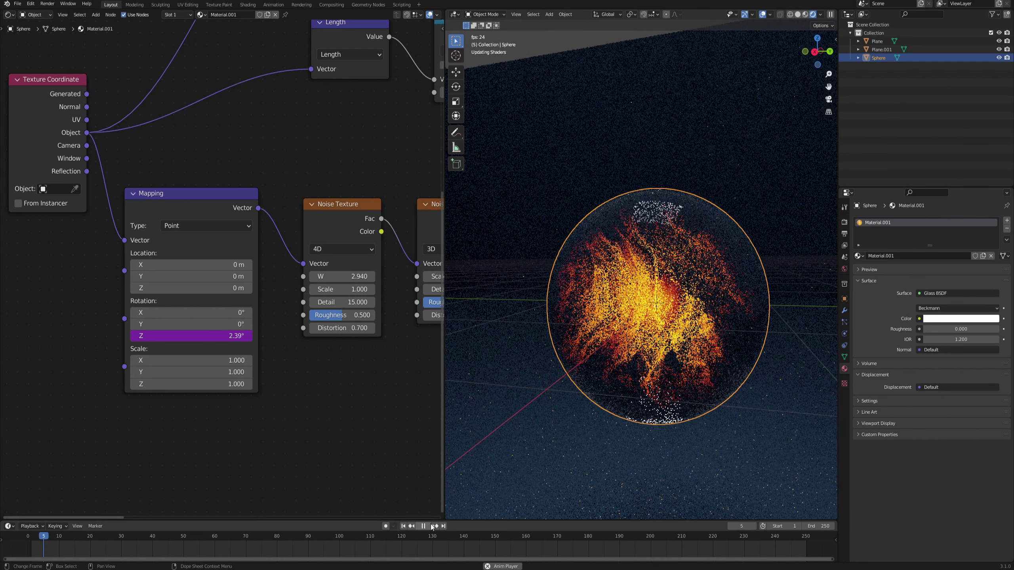
# Step: Change the Z rotation's driver expression to frame/60, check the motion and stop the playback
pyautogui.click(209, 335)
pyautogui.write('frame/60')
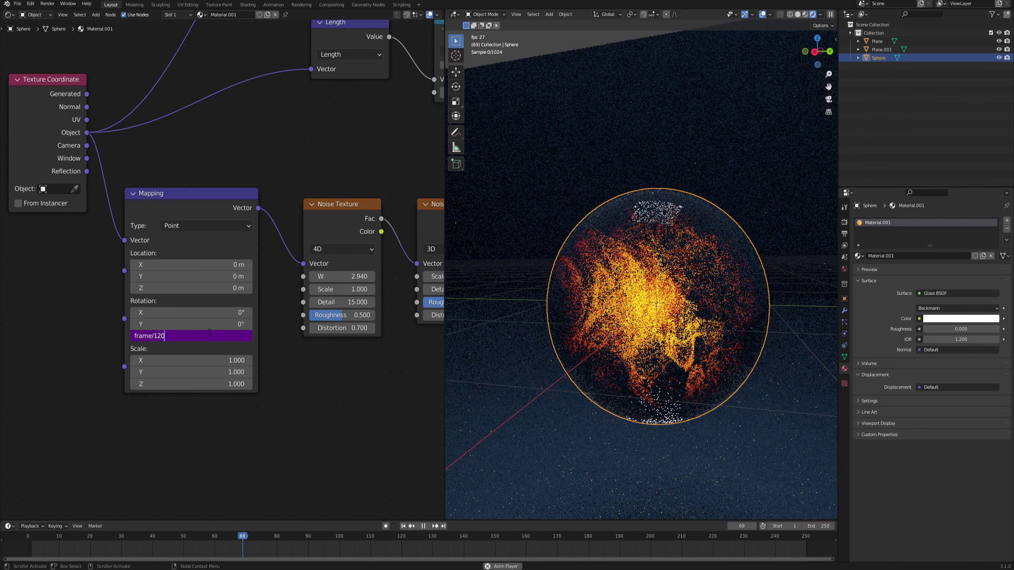
pyautogui.press('Return')
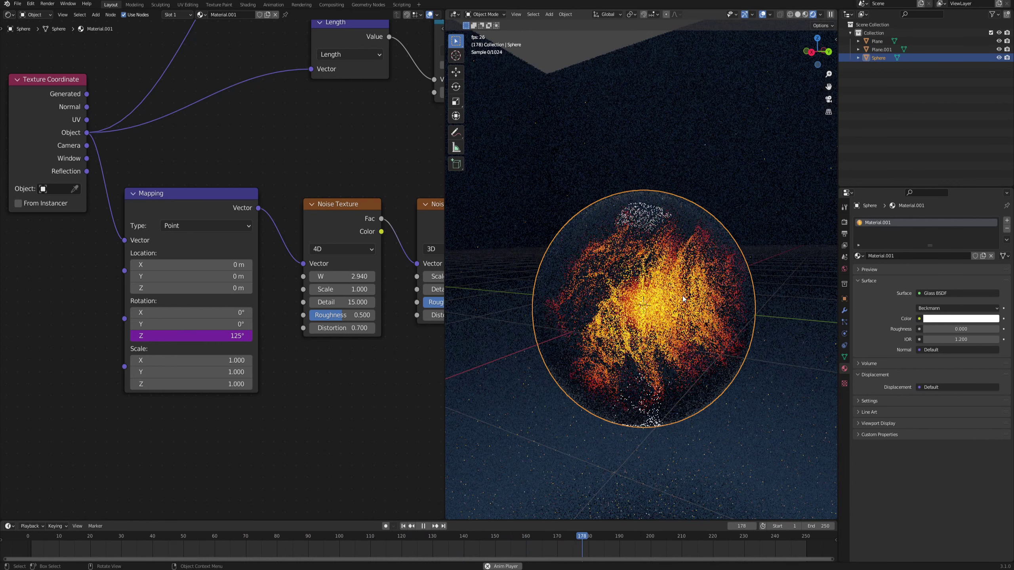
pyautogui.click(423, 526)
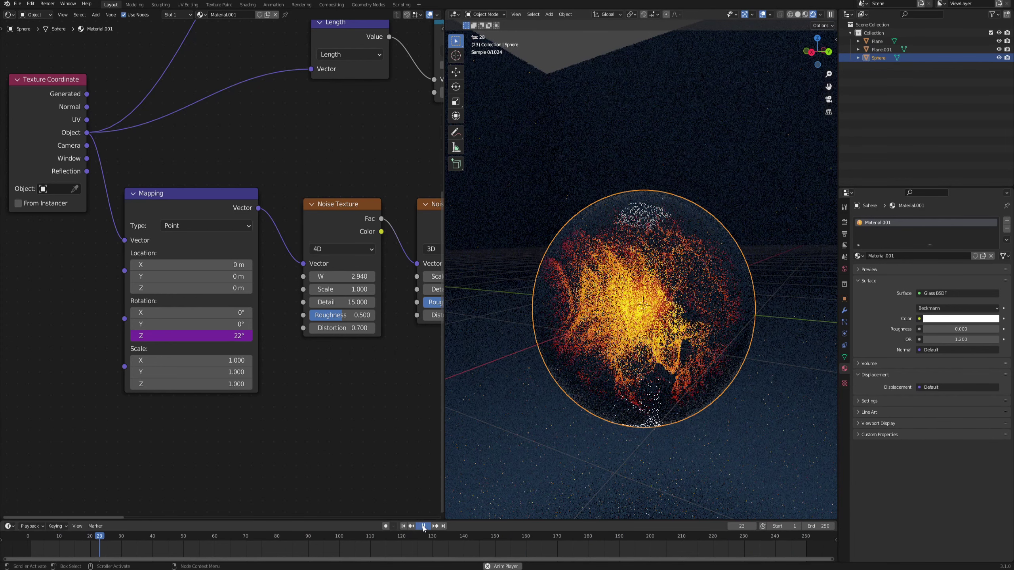
# Step: Drive the 4D Noise Texture's W value with the expression #frame/120 and play the animation
pyautogui.moveTo(334, 272); pyautogui.dragTo(325, 272, button='middle')
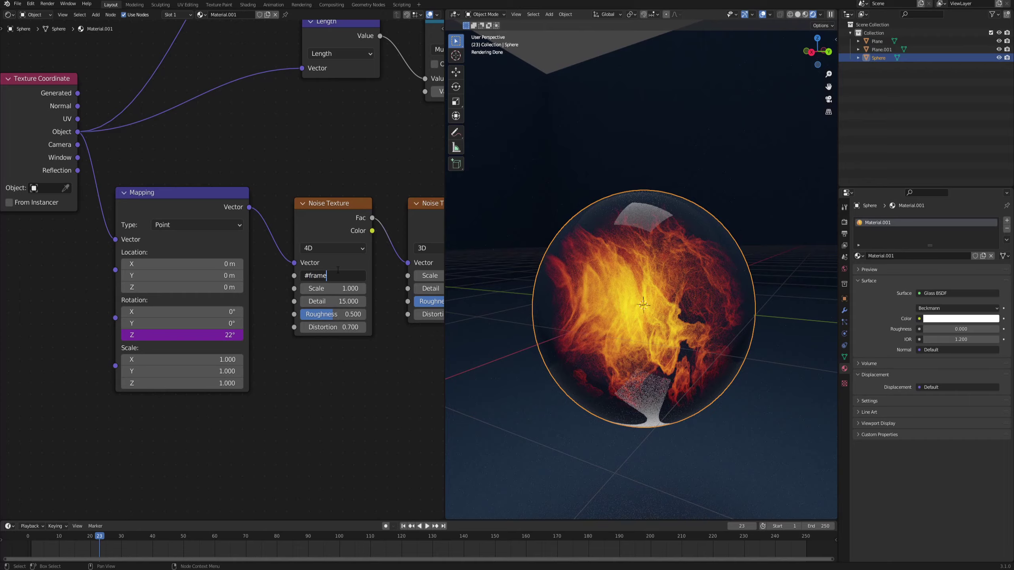
pyautogui.click(338, 270)
pyautogui.write('#frame/120')
pyautogui.press('Return')
pyautogui.press('space')
pyautogui.scroll(-1, 643, 305)
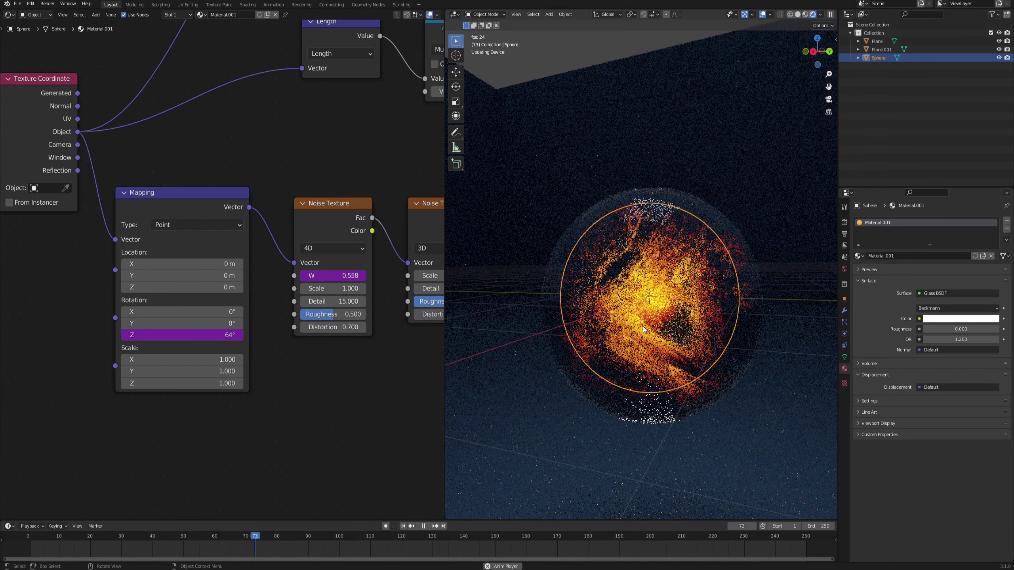
# Step: Examine the moving flames inside the sphere from different sides, playing and stopping the animation
pyautogui.moveTo(615, 305); pyautogui.dragTo(654, 302, button='middle')
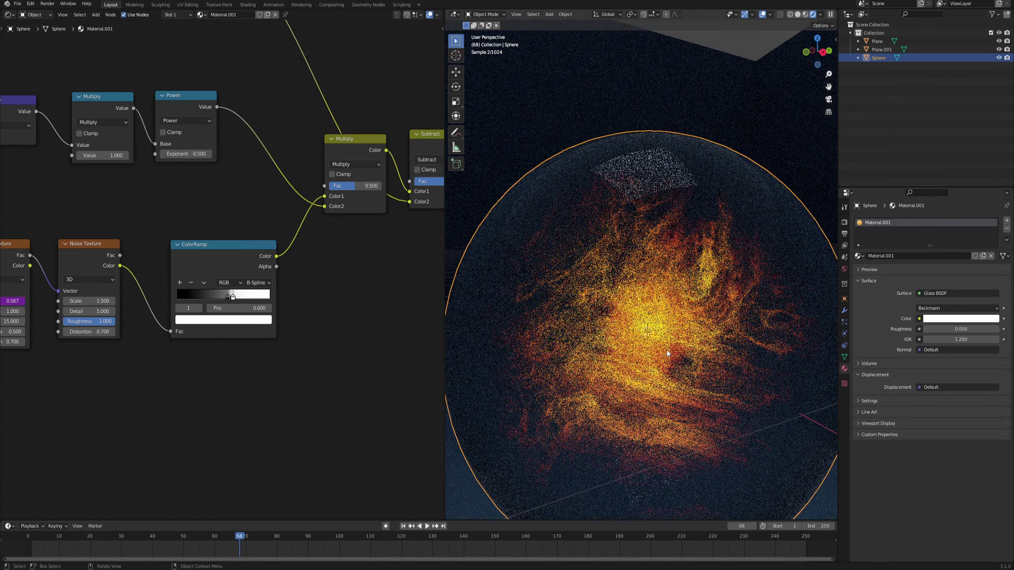
pyautogui.scroll(-3, 674, 349)
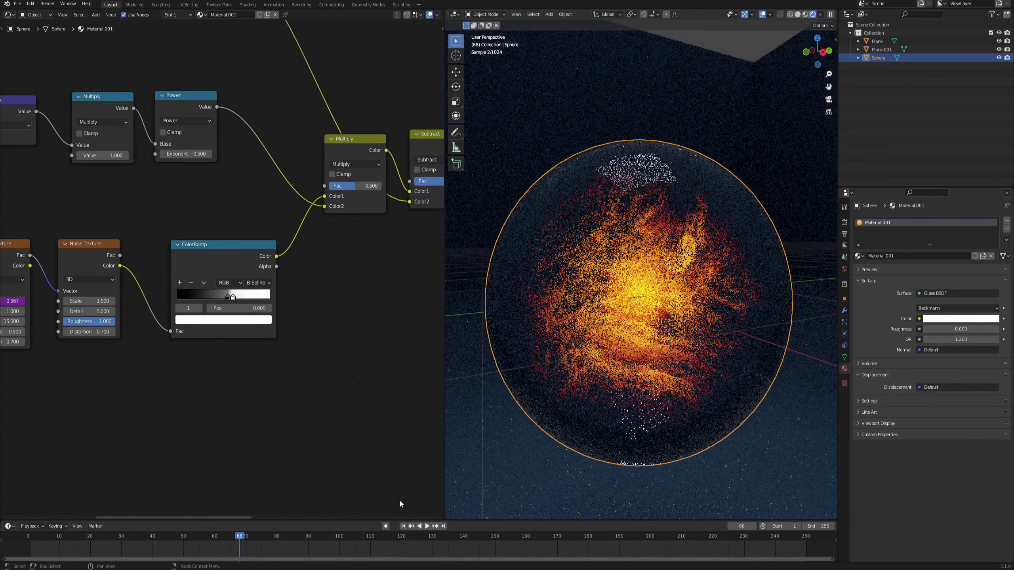
pyautogui.click(427, 526)
pyautogui.click(427, 526)
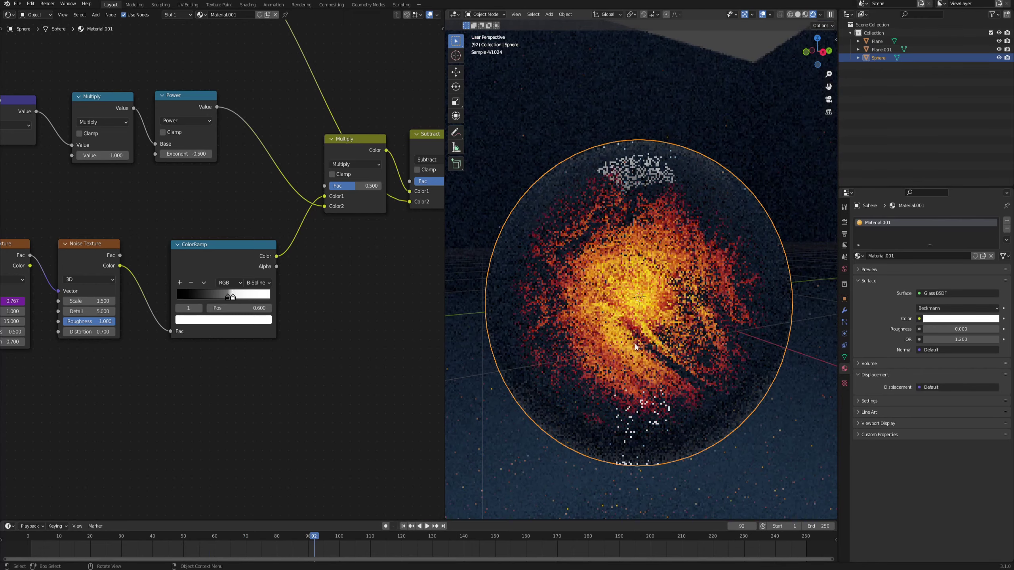
pyautogui.moveTo(648, 305); pyautogui.dragTo(625, 294, button='middle')
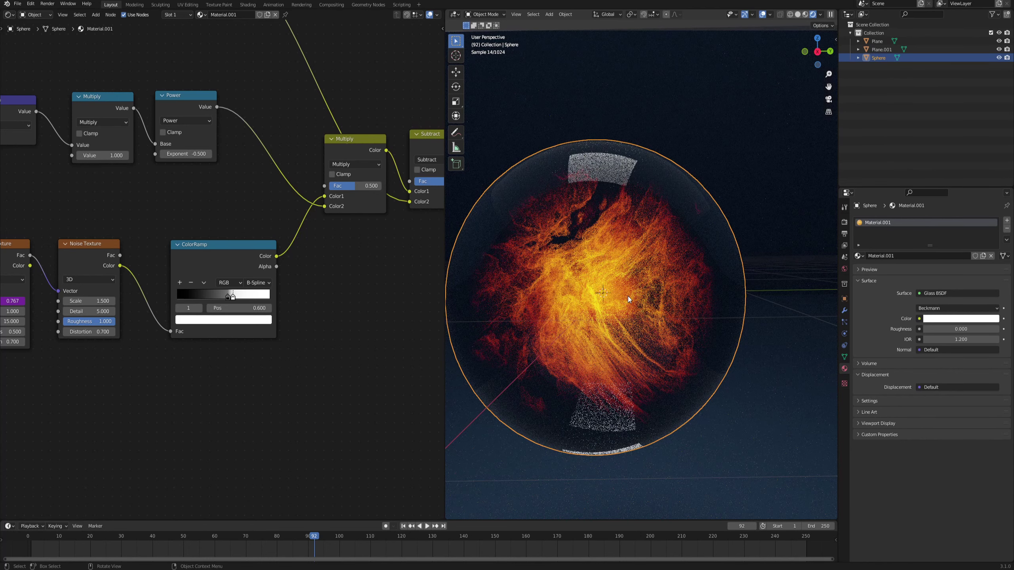
# Step: Set the interpolation of the black-and-white ColorRamp after the second Noise Texture to Linear
pyautogui.scroll(5, 225, 388)
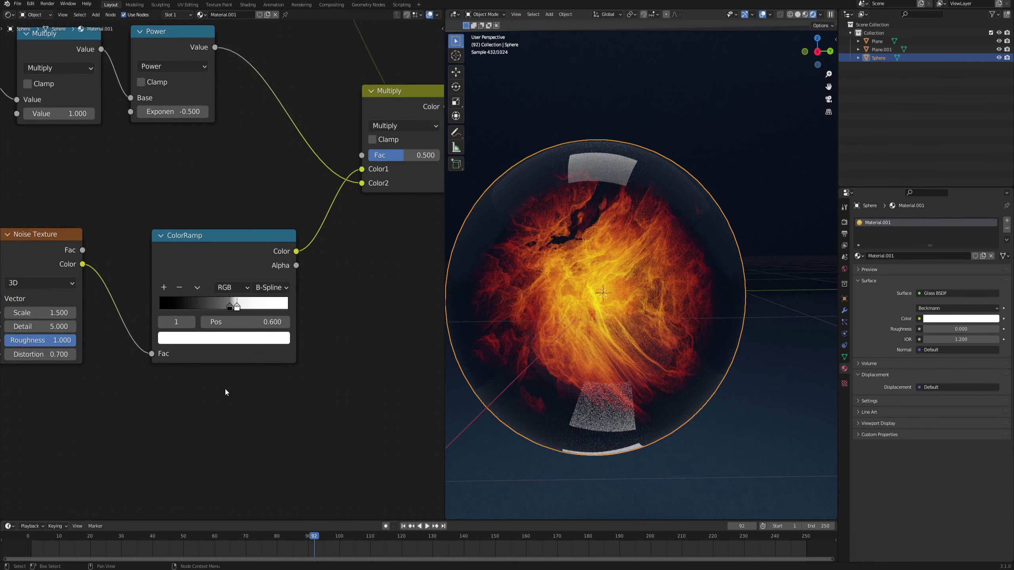
pyautogui.moveTo(258, 386); pyautogui.dragTo(248, 383, button='middle')
pyautogui.moveTo(201, 259); pyautogui.dragTo(185, 254)
pyautogui.scroll(-3, 185, 255)
pyautogui.moveTo(90, 248)
pyautogui.mouseDown(button='middle')
pyautogui.moveTo(245, 263)
pyautogui.moveTo(98, 262)
pyautogui.mouseUp(button='middle')
pyautogui.scroll(2, 241, 255)
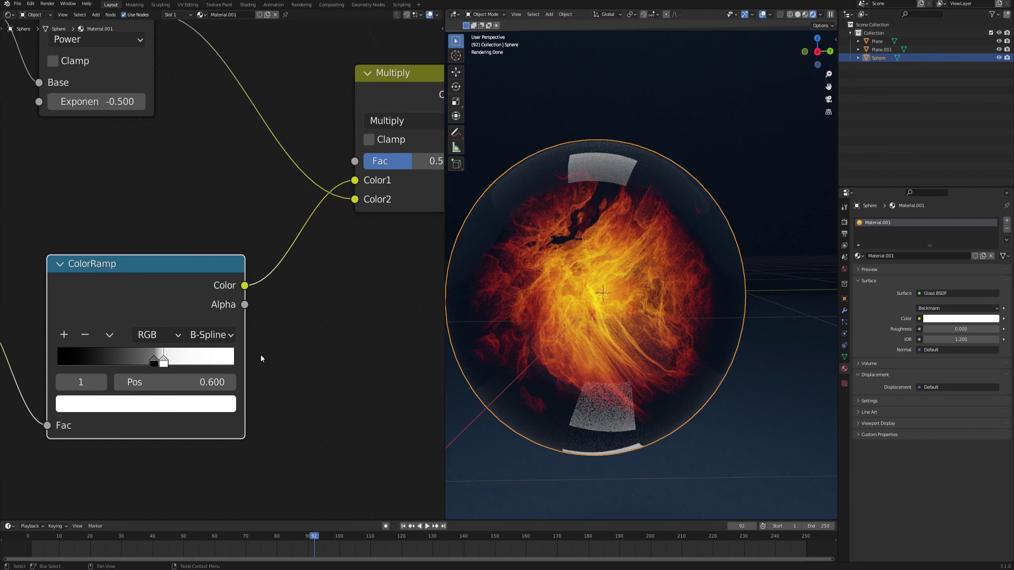
pyautogui.click(217, 335)
pyautogui.click(219, 394)
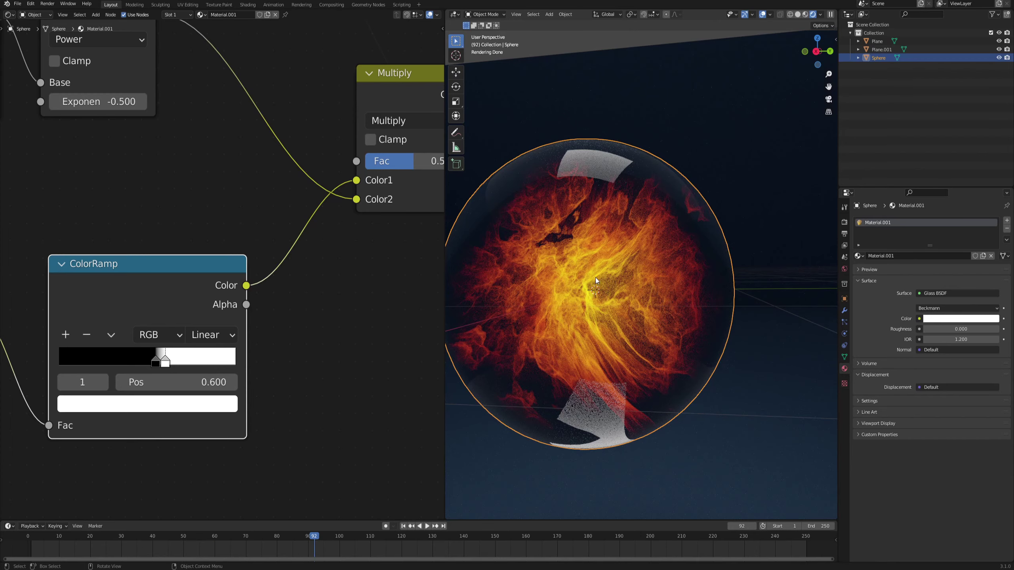
# Step: Move the Glass BSDF node further up in the node tree, away from the Principled Volume
pyautogui.scroll(-1, 601, 290)
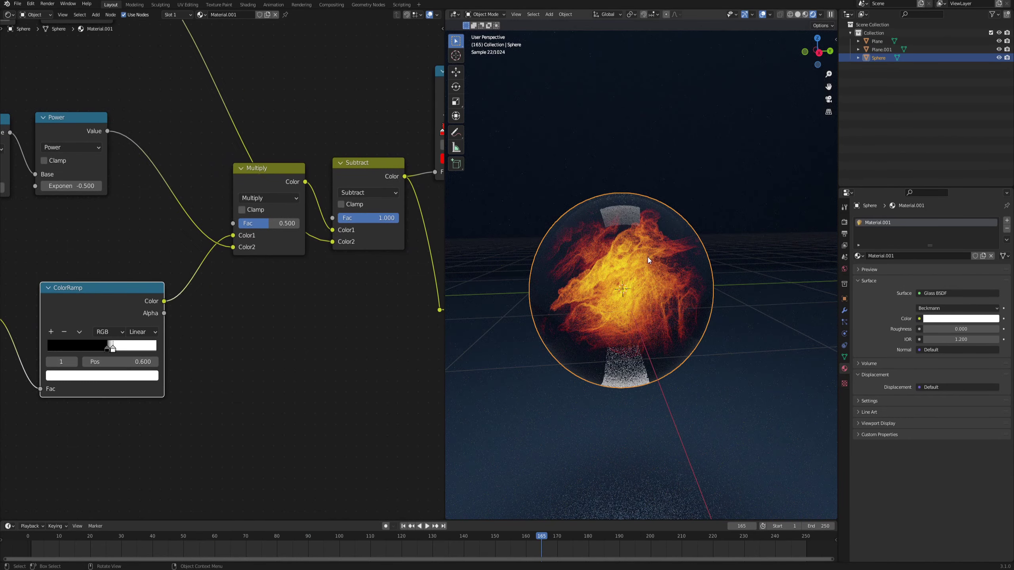
pyautogui.moveTo(648, 260); pyautogui.dragTo(640, 256, button='middle')
pyautogui.moveTo(8, 387); pyautogui.dragTo(232, 350, button='middle')
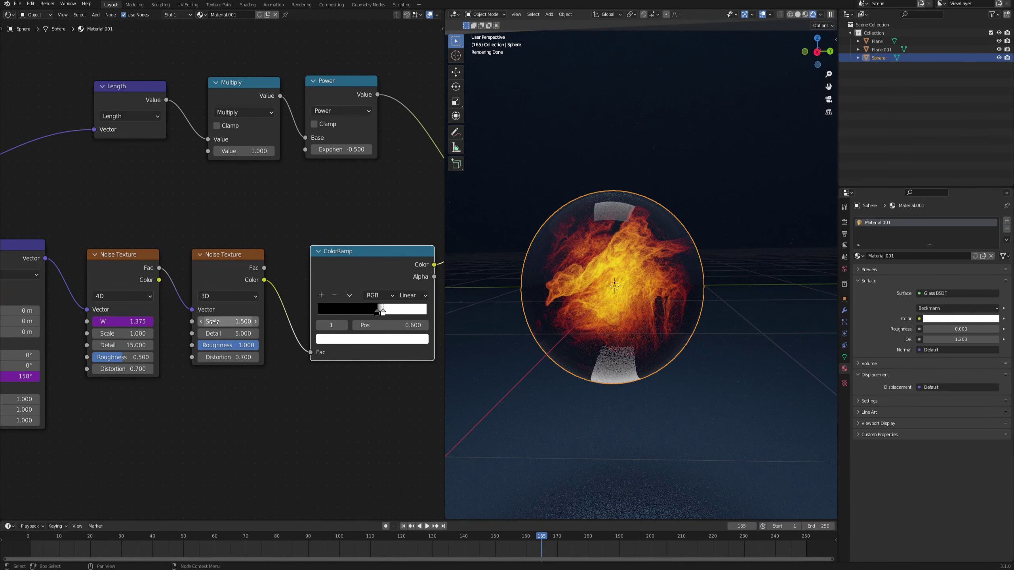
pyautogui.scroll(-7, 226, 302)
pyautogui.moveTo(335, 237); pyautogui.dragTo(151, 276, button='middle')
pyautogui.scroll(4, 221, 276)
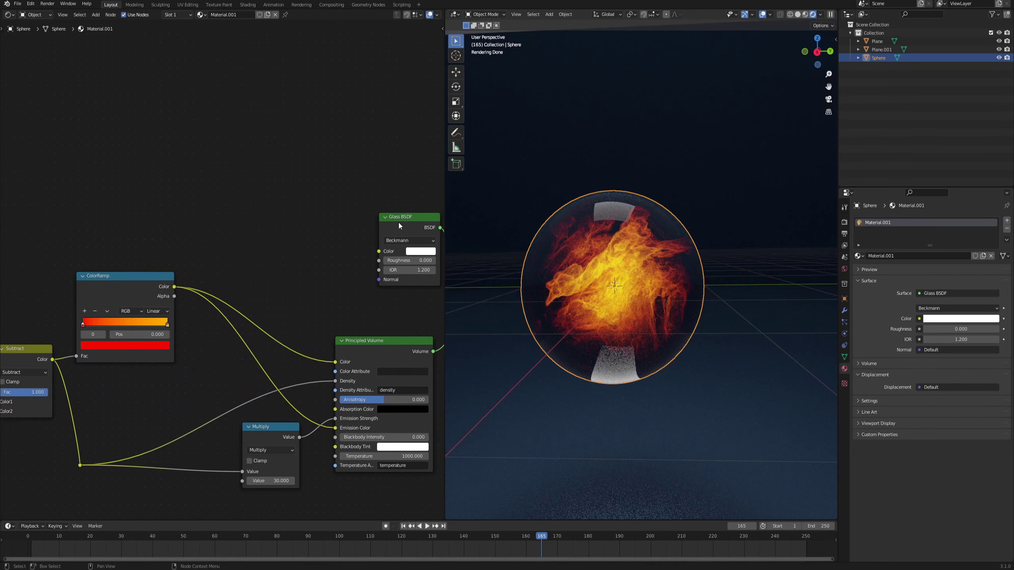
pyautogui.moveTo(399, 222); pyautogui.dragTo(401, 158)
pyautogui.moveTo(360, 150); pyautogui.dragTo(247, 172, button='middle')
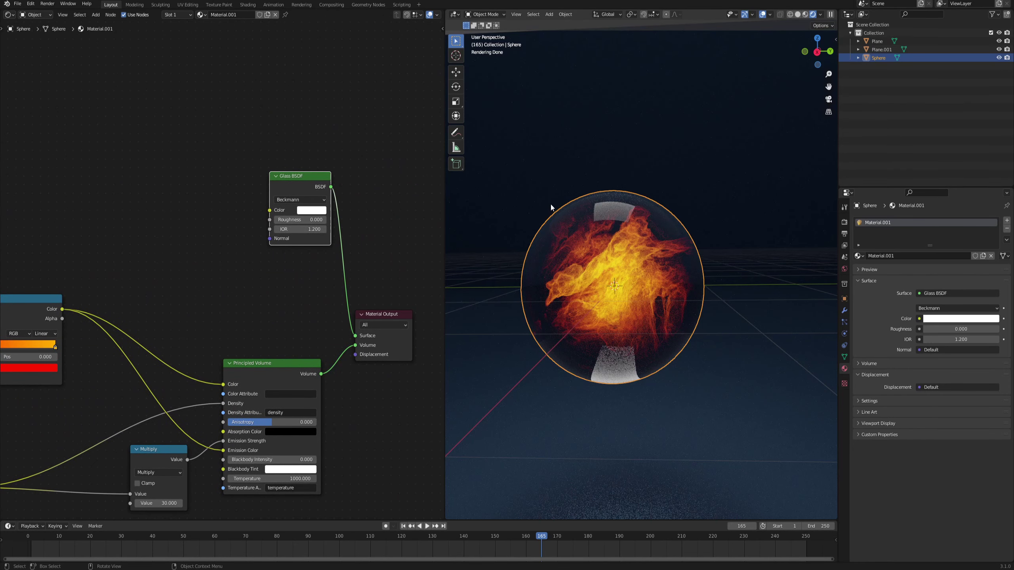
# Step: Add a Noise Texture node to the left of the Glass BSDF node
pyautogui.moveTo(650, 285); pyautogui.dragTo(629, 258, button='middle')
pyautogui.write('noise')
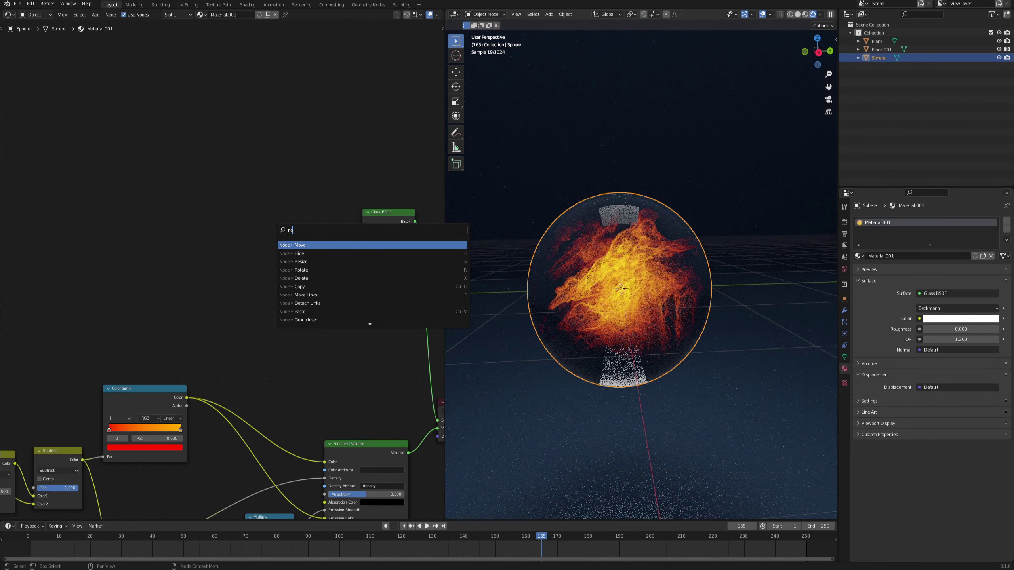
pyautogui.click(303, 253)
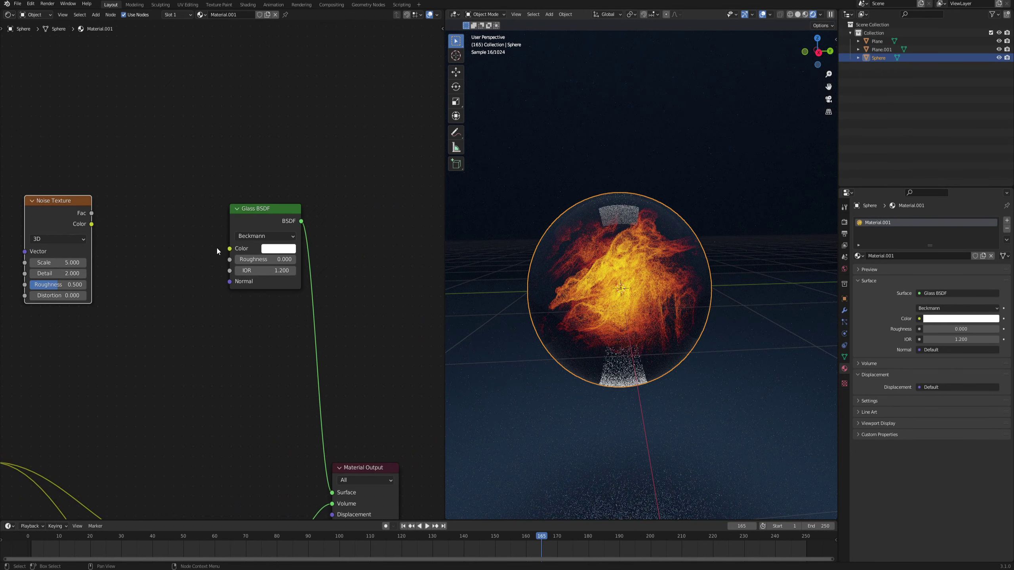
# Step: Try out different roughness values on the Glass BSDF node
pyautogui.scroll(5, 217, 249)
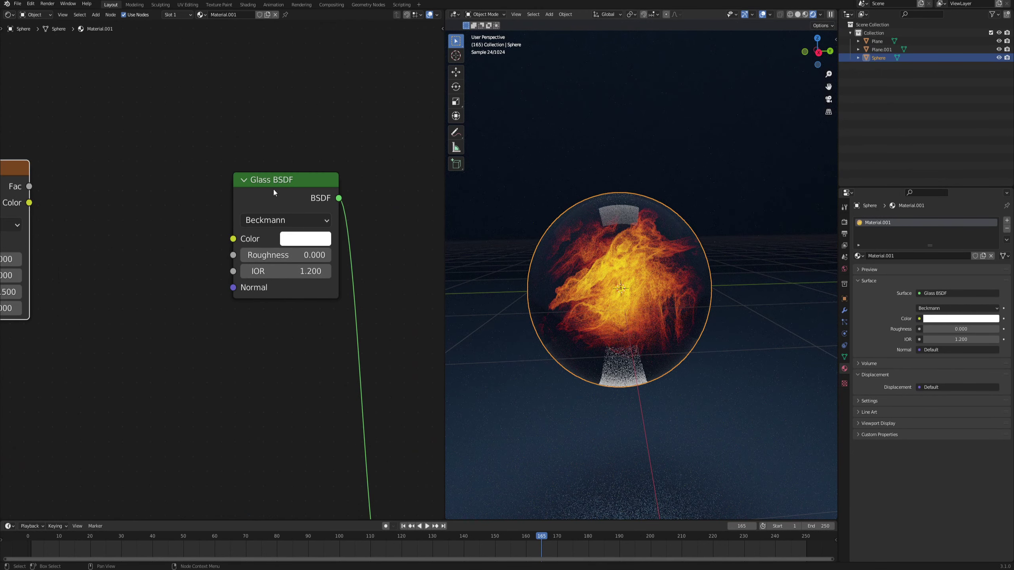
pyautogui.moveTo(272, 188); pyautogui.dragTo(260, 195)
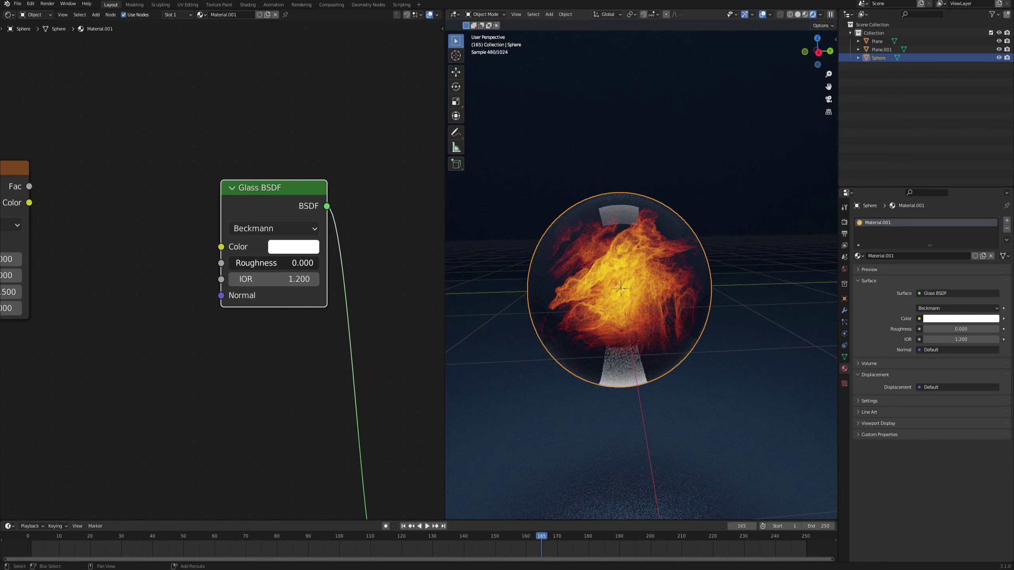
pyautogui.moveTo(275, 263); pyautogui.dragTo(395, 264)
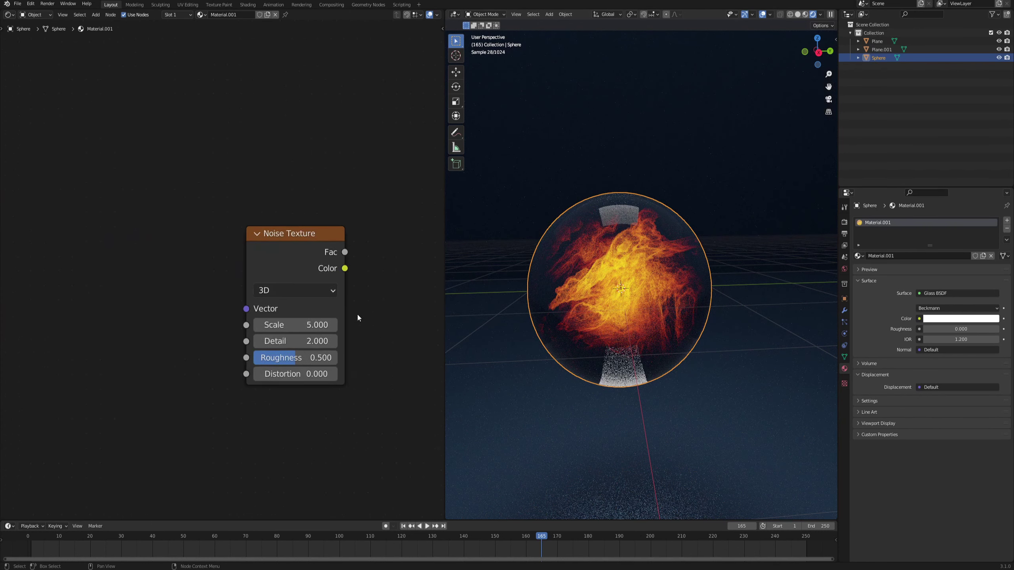
# Step: Add linked Mapping and Texture Coordinate nodes in front of the new Noise Texture
pyautogui.moveTo(286, 247); pyautogui.dragTo(237, 220)
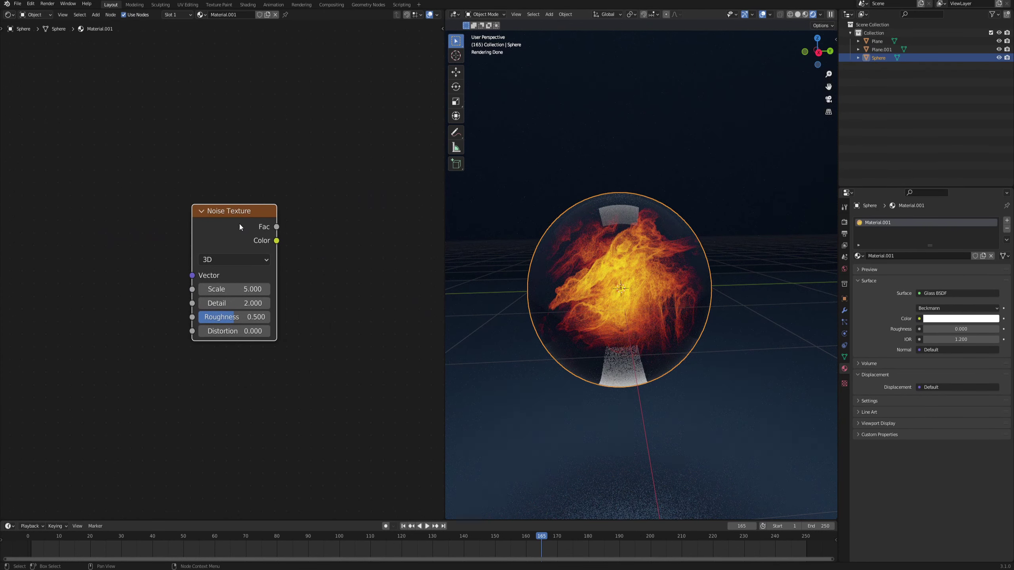
pyautogui.moveTo(413, 262); pyautogui.dragTo(397, 283, button='middle')
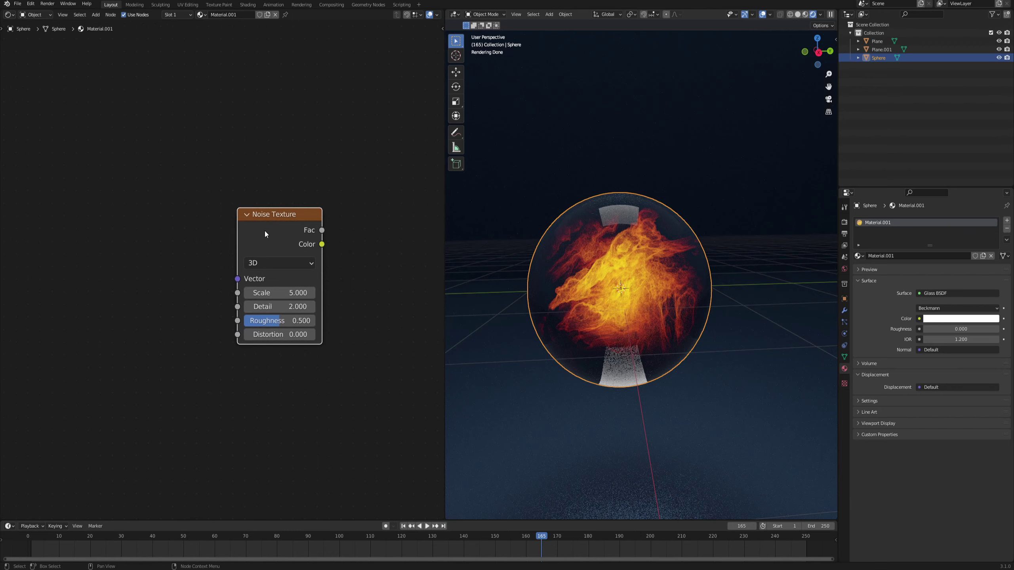
pyautogui.hotkey('ctrl', 't')
pyautogui.moveTo(126, 250); pyautogui.dragTo(260, 251, button='middle')
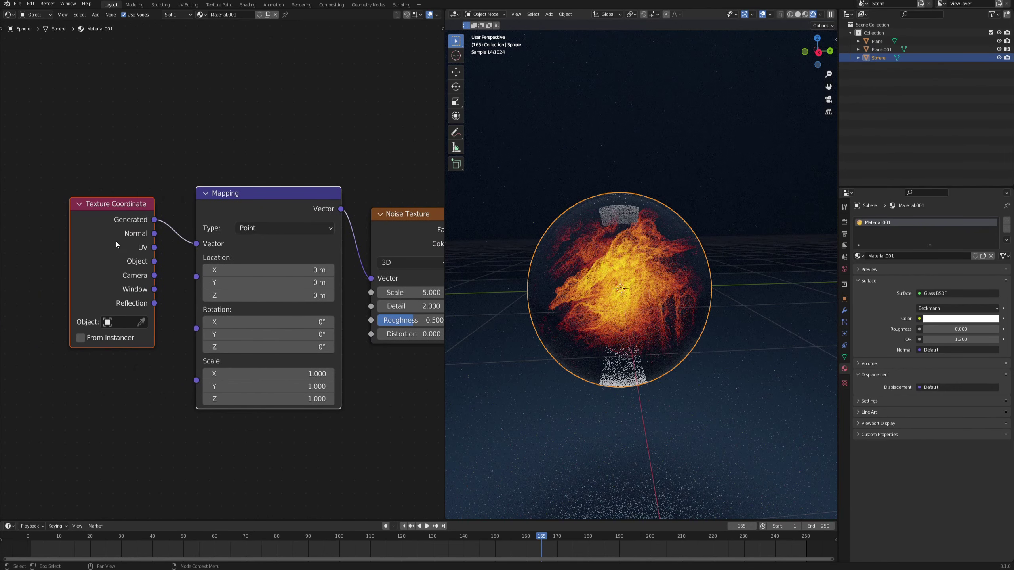
# Step: Connect the new Texture Coordinate's Object output to the Mapping vector and shift both nodes away from the Noise Texture
pyautogui.moveTo(191, 243); pyautogui.dragTo(196, 243)
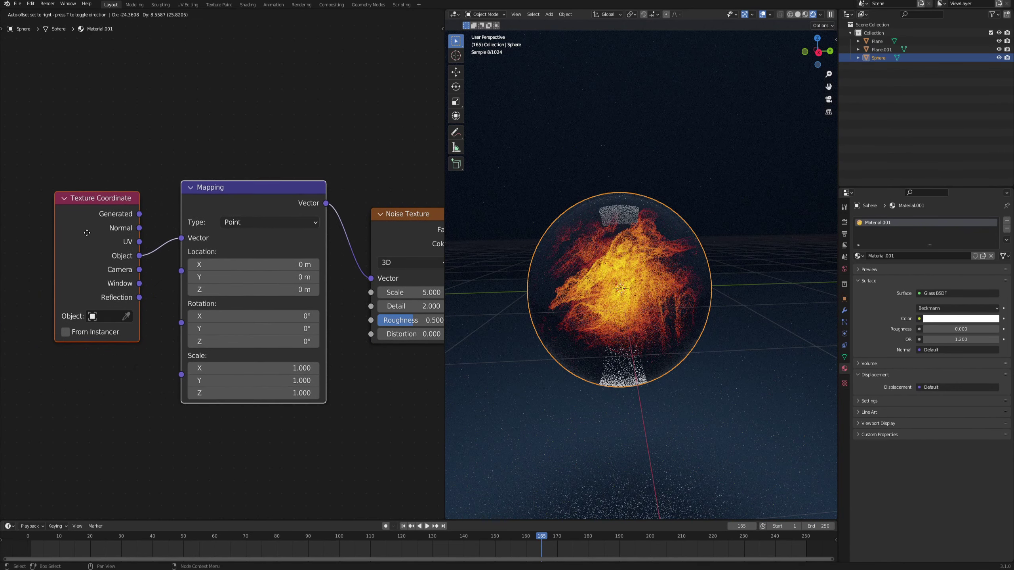
pyautogui.moveTo(154, 274); pyautogui.dragTo(136, 268)
pyautogui.click(158, 128)
pyautogui.moveTo(349, 197); pyautogui.dragTo(337, 198, button='middle')
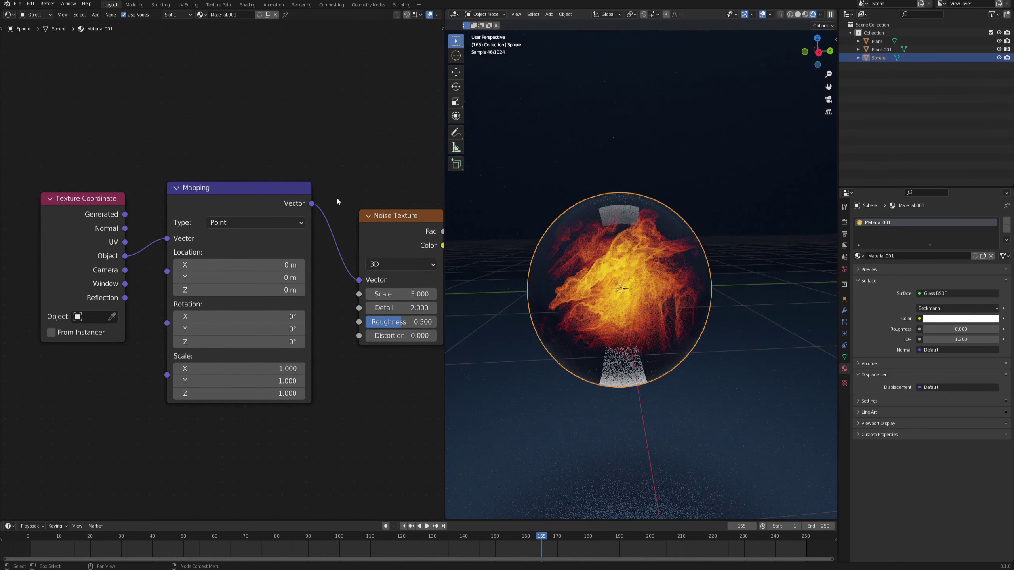
pyautogui.scroll(-1, 215, 276)
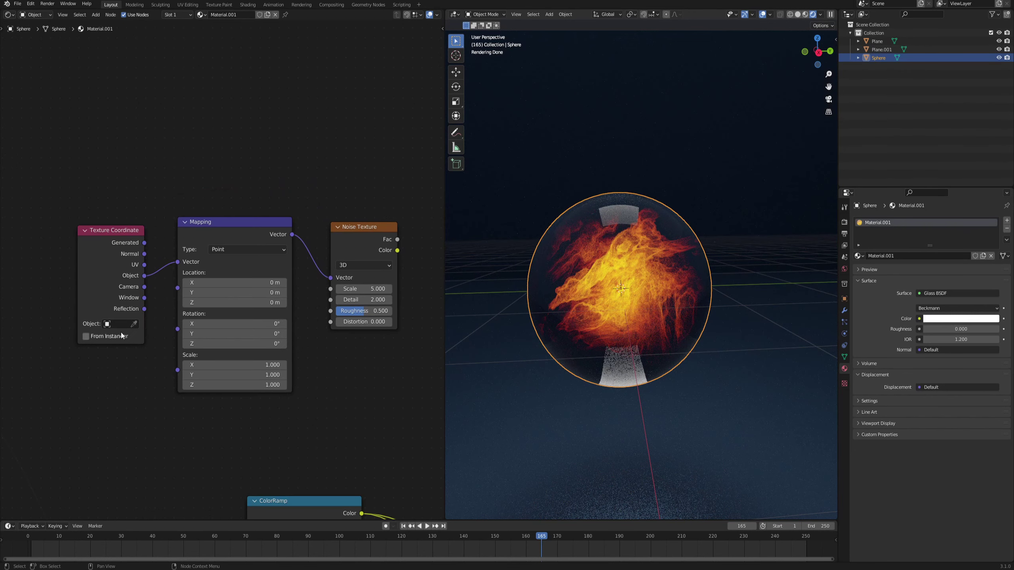
# Step: Preview the new Noise Texture's Fac output on the sphere through a Viewer
pyautogui.moveTo(318, 165); pyautogui.dragTo(222, 158, button='middle')
pyautogui.keyDown('ctrl'); pyautogui.keyDown('shift'); pyautogui.click(262, 234); pyautogui.keyUp('shift'); pyautogui.keyUp('ctrl')
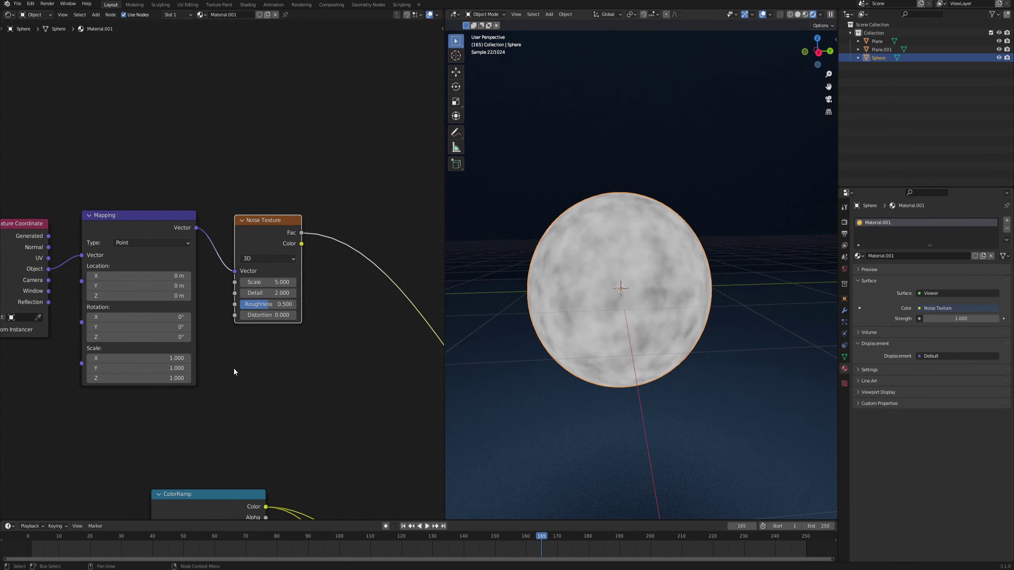
pyautogui.moveTo(426, 360); pyautogui.dragTo(423, 349, button='middle')
pyautogui.scroll(3, 616, 279)
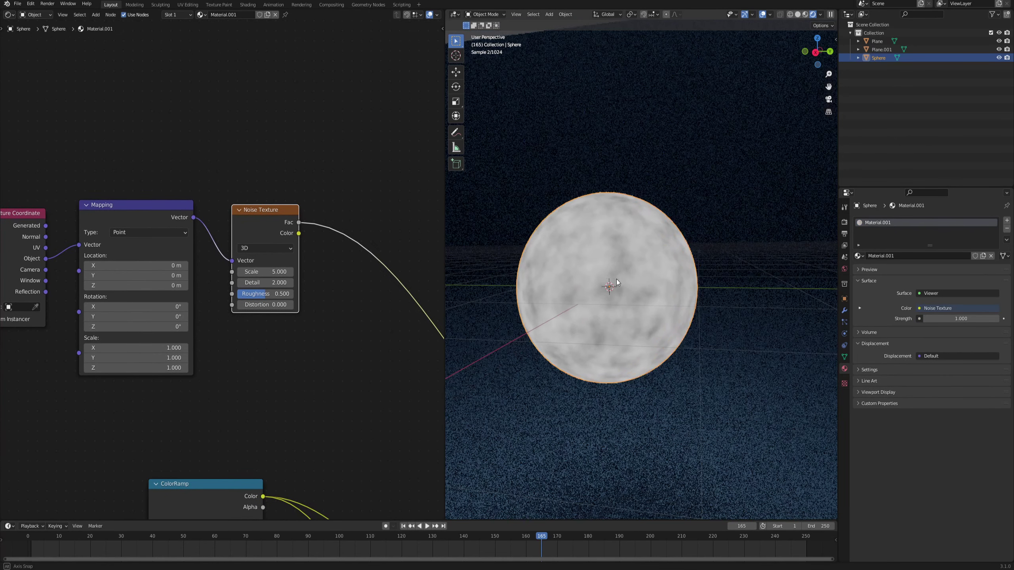
# Step: Add a ColorRamp after the new Noise Texture, placing its black stop at 0.486 and its white stop at 0.686
pyautogui.press('F3')
pyautogui.write('co')
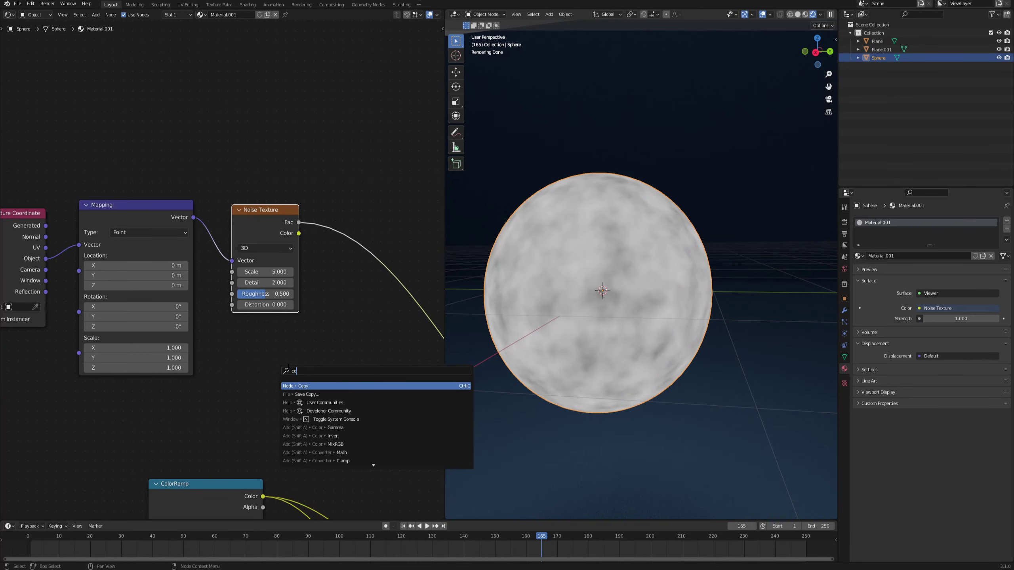
pyautogui.write('lorr')
pyautogui.moveTo(266, 266); pyautogui.dragTo(336, 267)
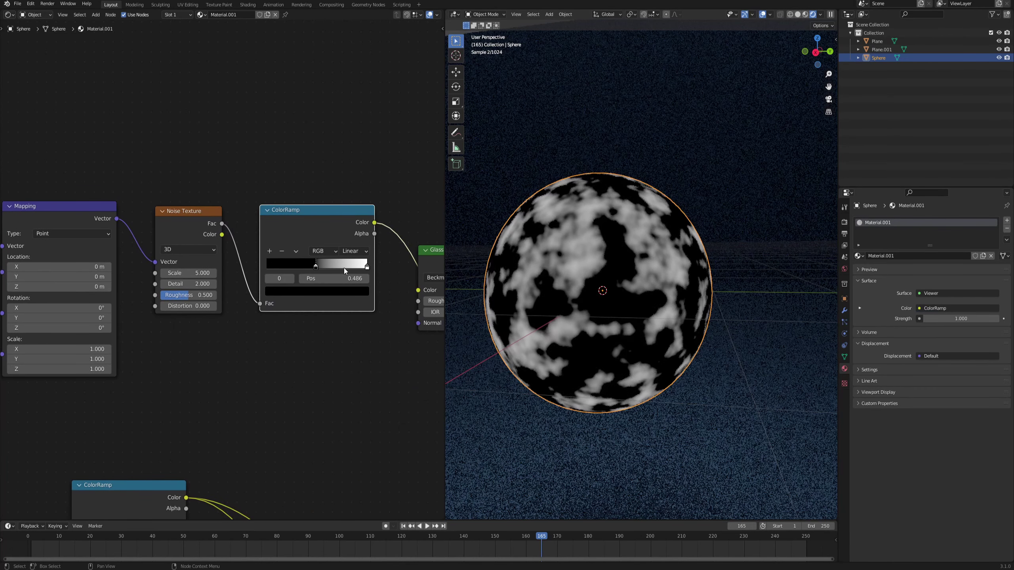
pyautogui.moveTo(149, 392); pyautogui.dragTo(194, 382, button='middle')
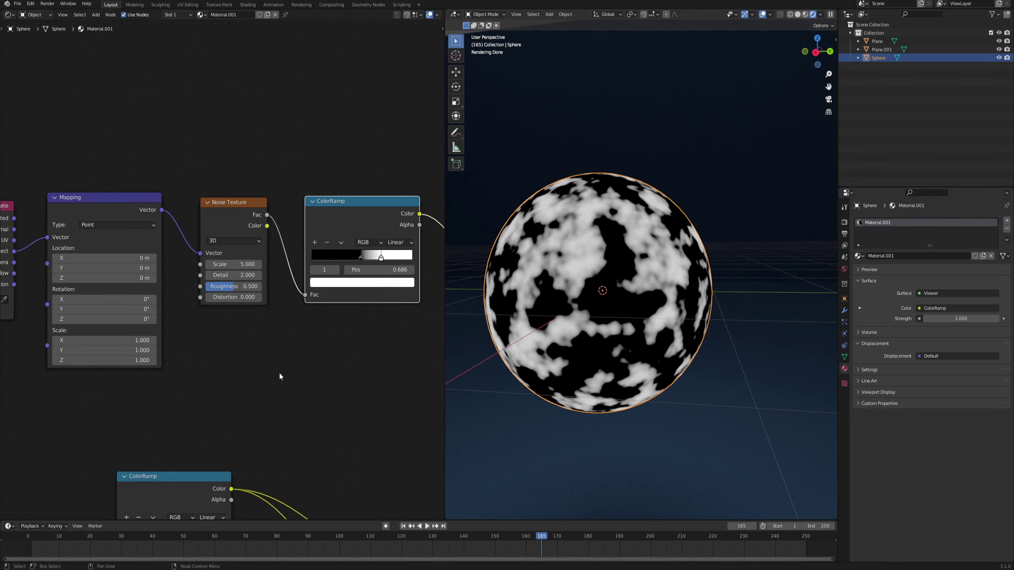
# Step: Set the new Noise Texture's scale to 1.000 and the Mapping node's Y scale to 3.060
pyautogui.moveTo(110, 371); pyautogui.dragTo(169, 364, button='middle')
pyautogui.moveTo(163, 342)
pyautogui.mouseDown()
pyautogui.moveTo(272, 342)
pyautogui.moveTo(246, 342)
pyautogui.mouseUp()
# Step: Set the new Mapping node's Y rotation to 104°, trying out and undoing rotations about Z and X
pyautogui.moveTo(159, 312); pyautogui.dragTo(216, 315)
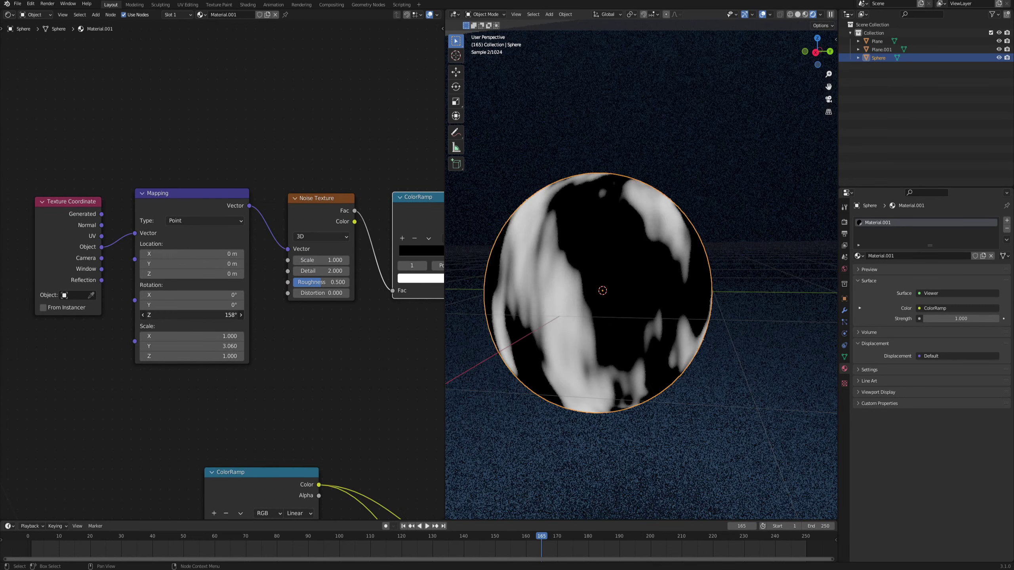
pyautogui.hotkey('ctrl', 'z')
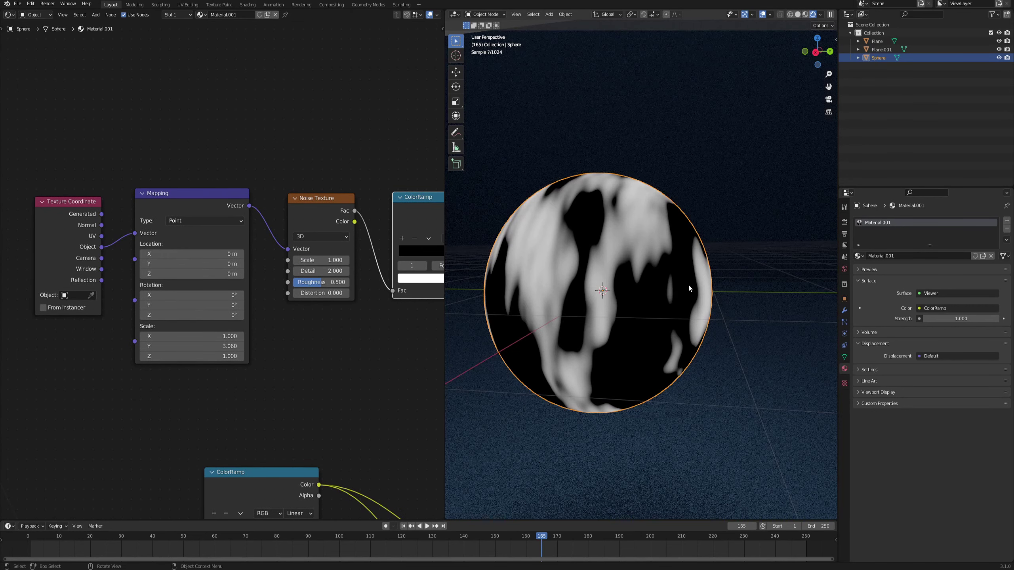
pyautogui.moveTo(690, 287); pyautogui.dragTo(654, 290, button='middle')
pyautogui.moveTo(160, 305); pyautogui.dragTo(202, 305)
pyautogui.moveTo(168, 295); pyautogui.dragTo(216, 294)
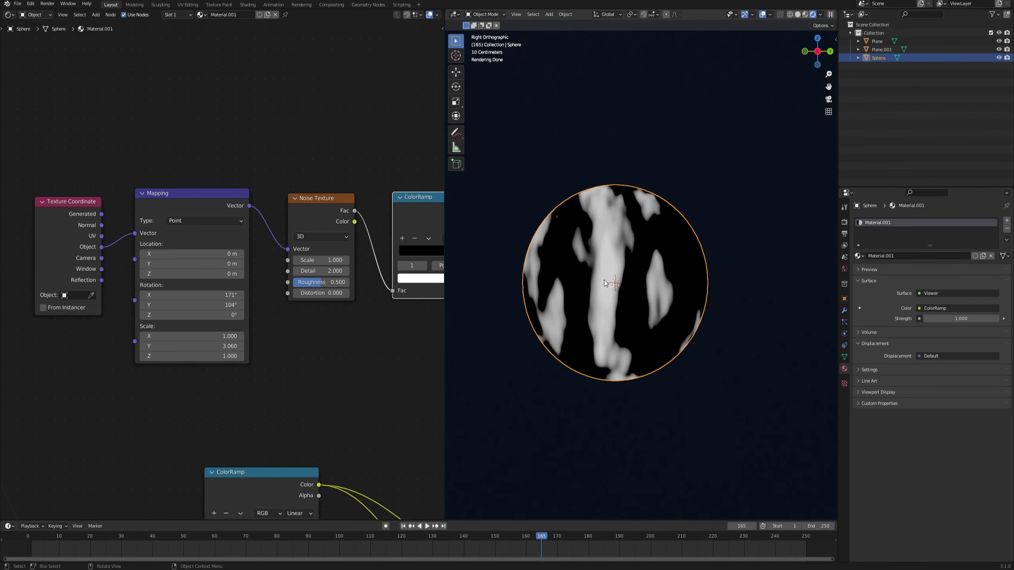
pyautogui.hotkey('ctrl', 'z')
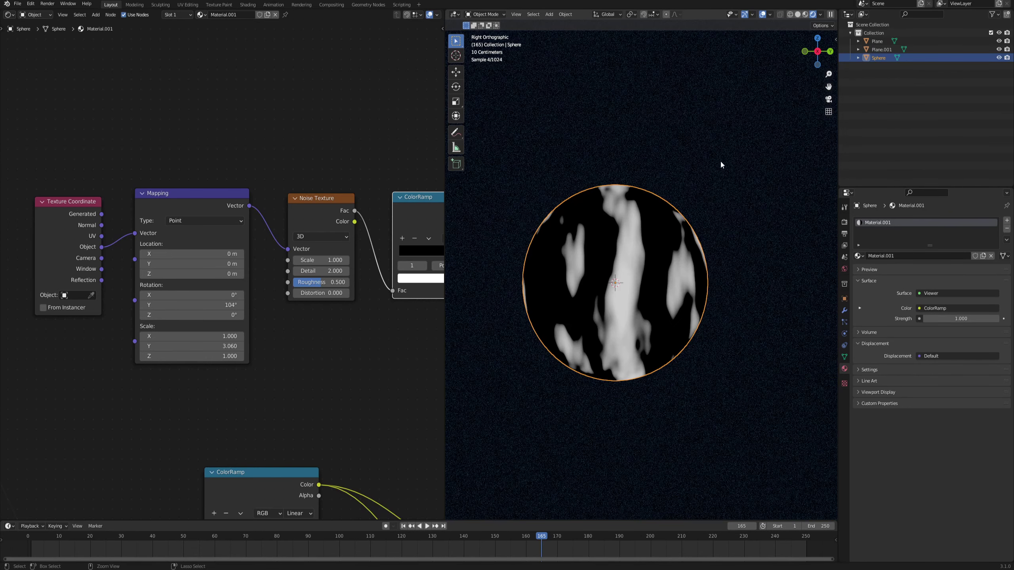
# Step: Try drawing a diagonal annotation stroke across the sphere
pyautogui.hotkey('shift', 'space')
pyautogui.press('d')
pyautogui.moveTo(493, 382); pyautogui.dragTo(715, 219)
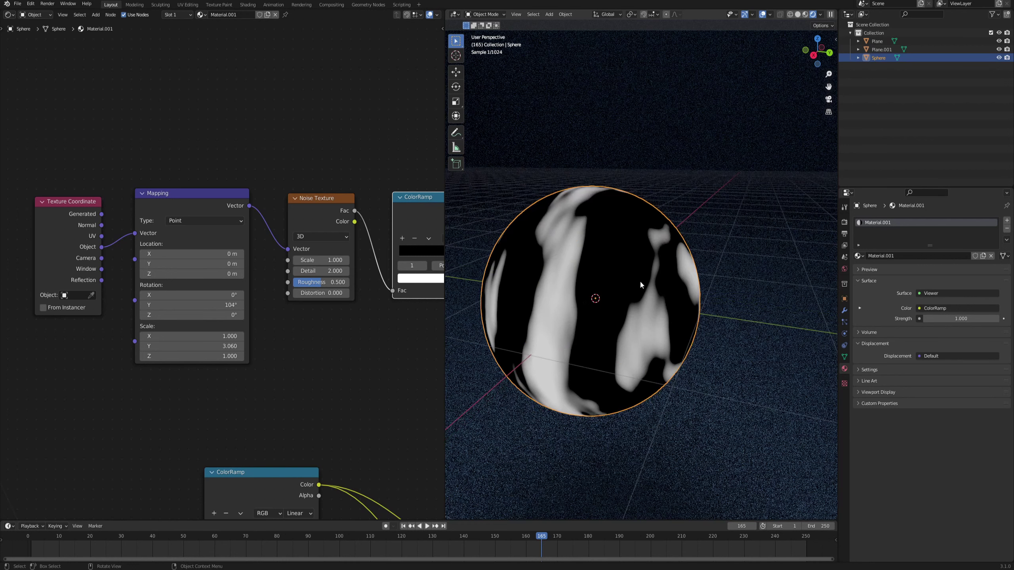
# Step: Add an Empty at the sphere's centre and move it up along Z above the sphere
pyautogui.scroll(-4, 636, 283)
pyautogui.hotkey('shift', 'a')
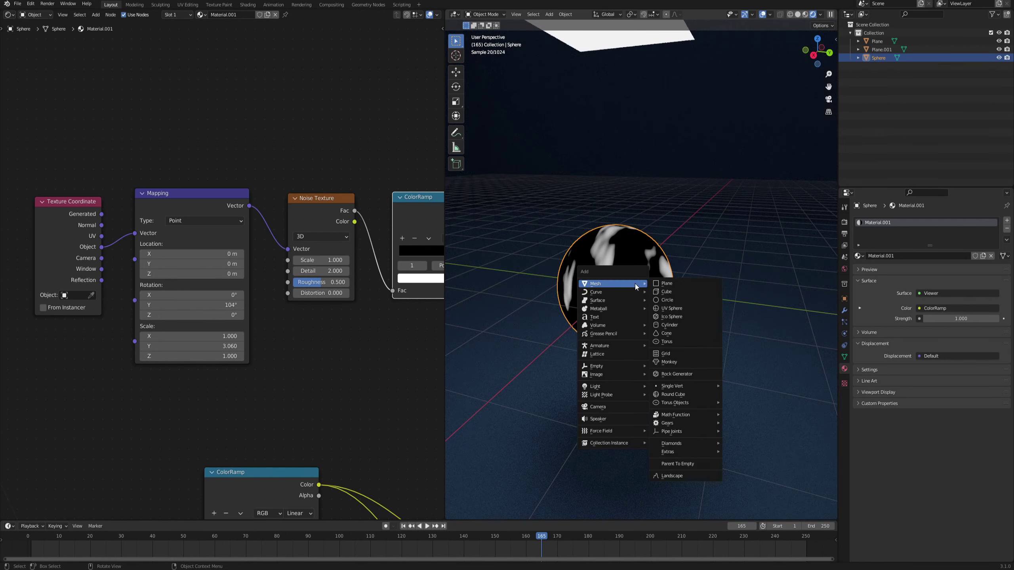
pyautogui.moveTo(606, 371)
pyautogui.click(674, 367)
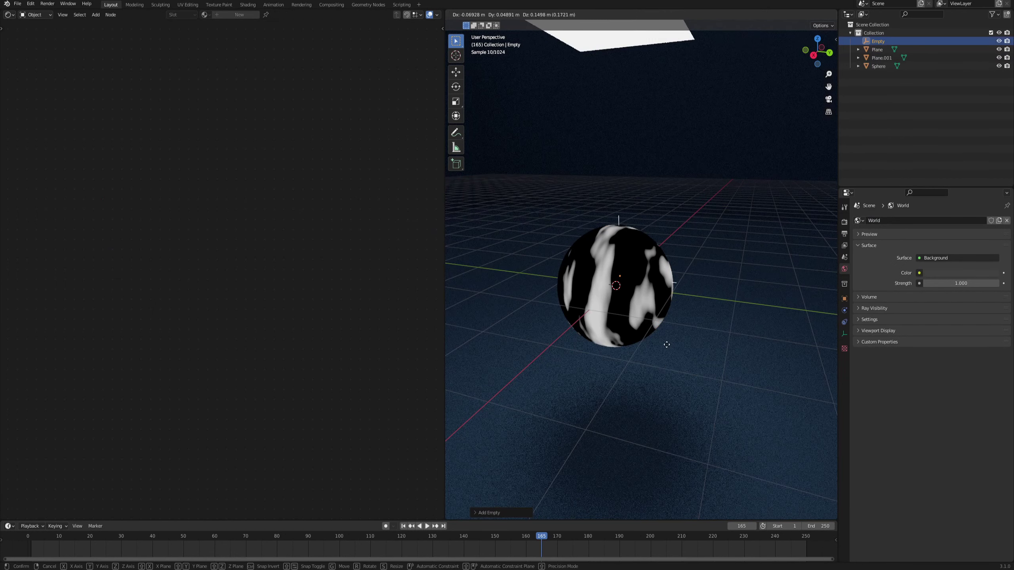
pyautogui.press('g')
pyautogui.press('z')
pyautogui.click(681, 236)
# Step: Assign the Empty as the reference object of the sphere material's Texture Coordinate node
pyautogui.click(634, 254)
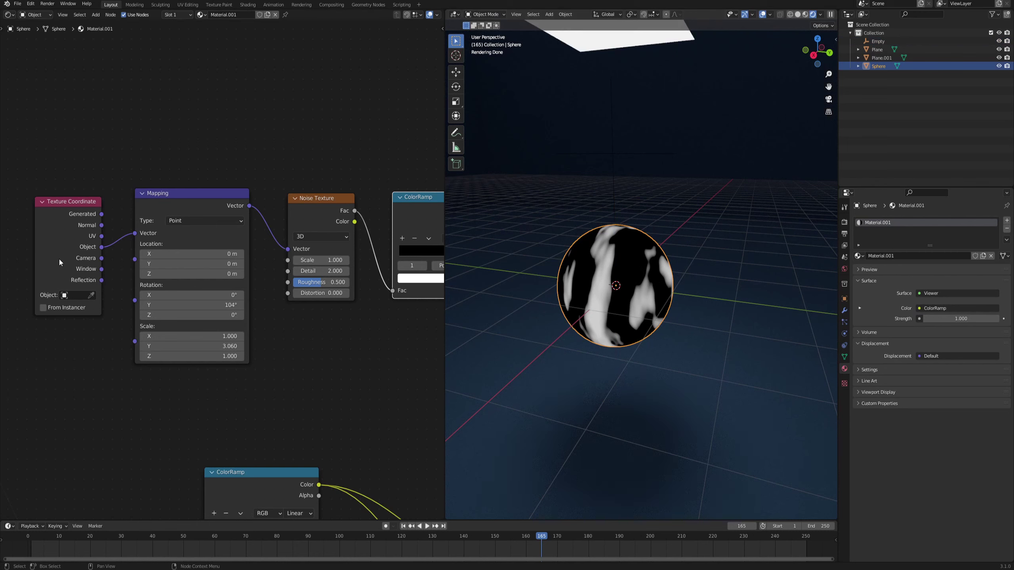
pyautogui.click(92, 296)
pyautogui.click(880, 41)
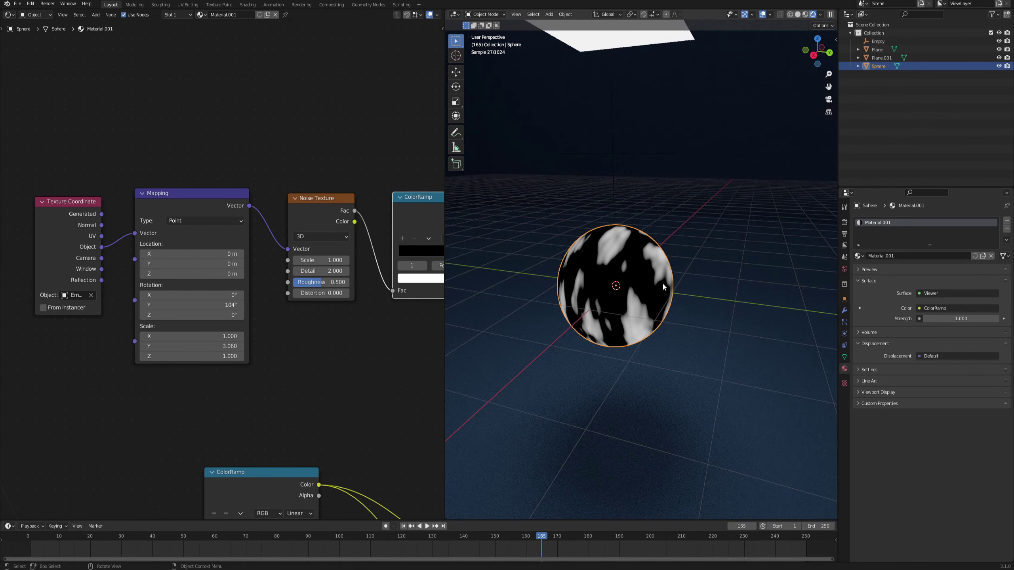
# Step: Scale the Empty along Y to about 0.37 to stretch the sphere's noise pattern vertically
pyautogui.moveTo(605, 257); pyautogui.dragTo(566, 271, button='middle')
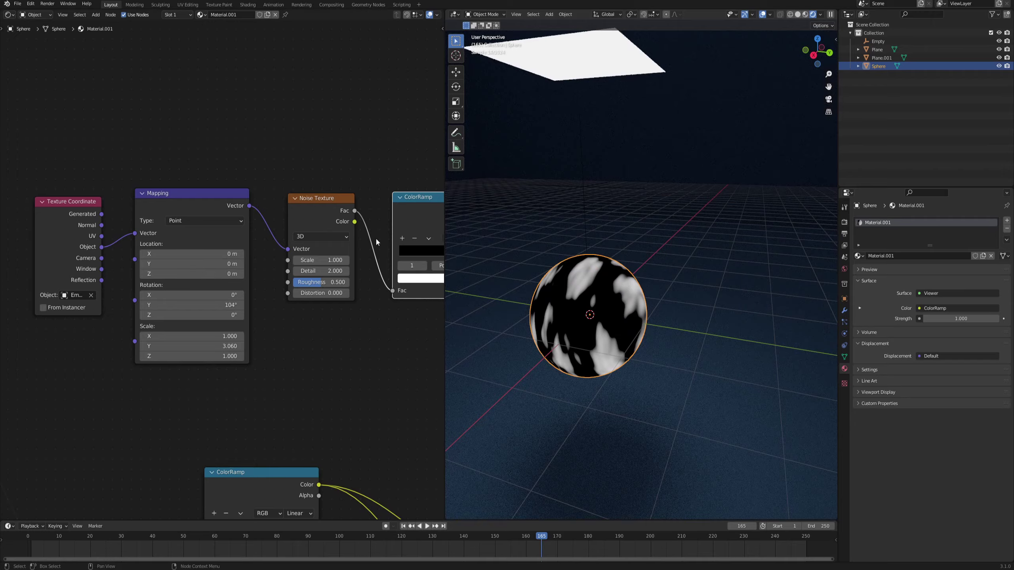
pyautogui.click(589, 184)
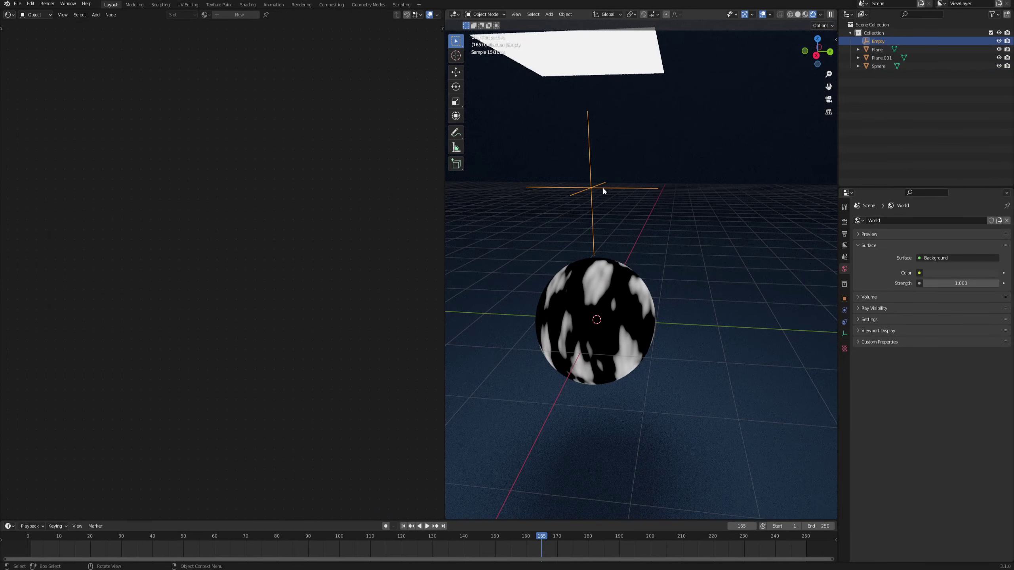
pyautogui.moveTo(632, 206); pyautogui.dragTo(626, 213, button='middle')
pyautogui.press('s')
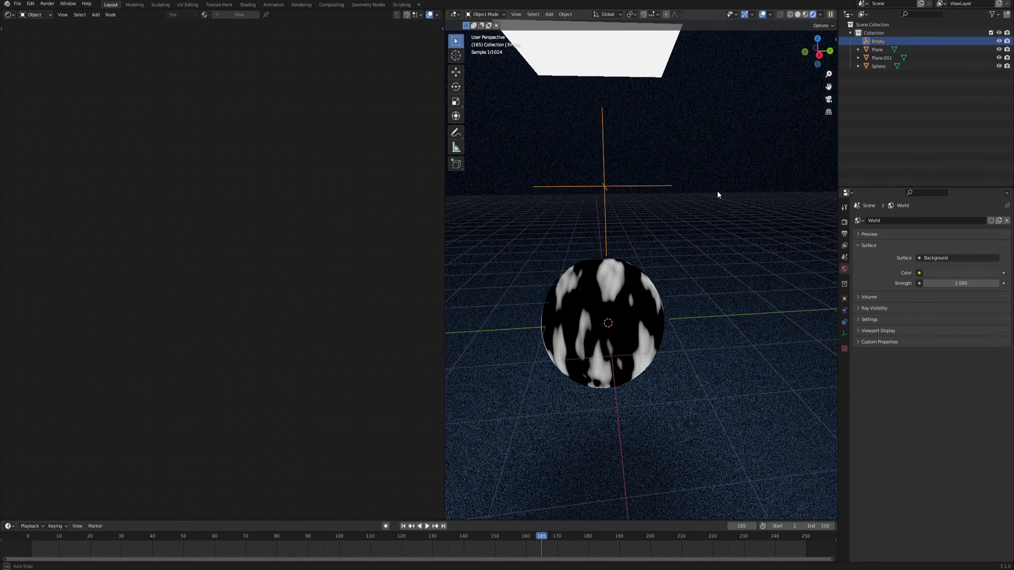
pyautogui.press('y')
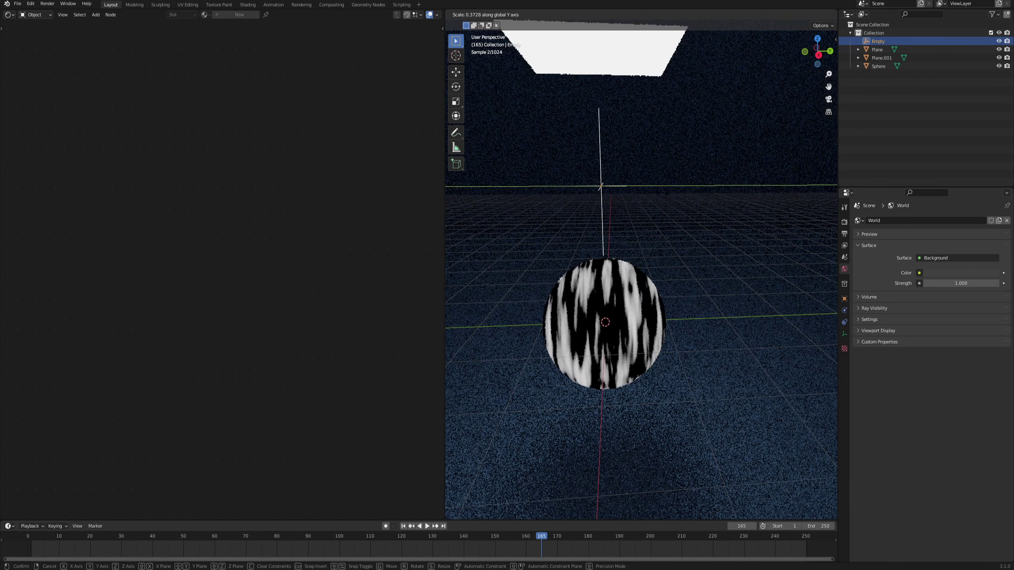
pyautogui.click(659, 194)
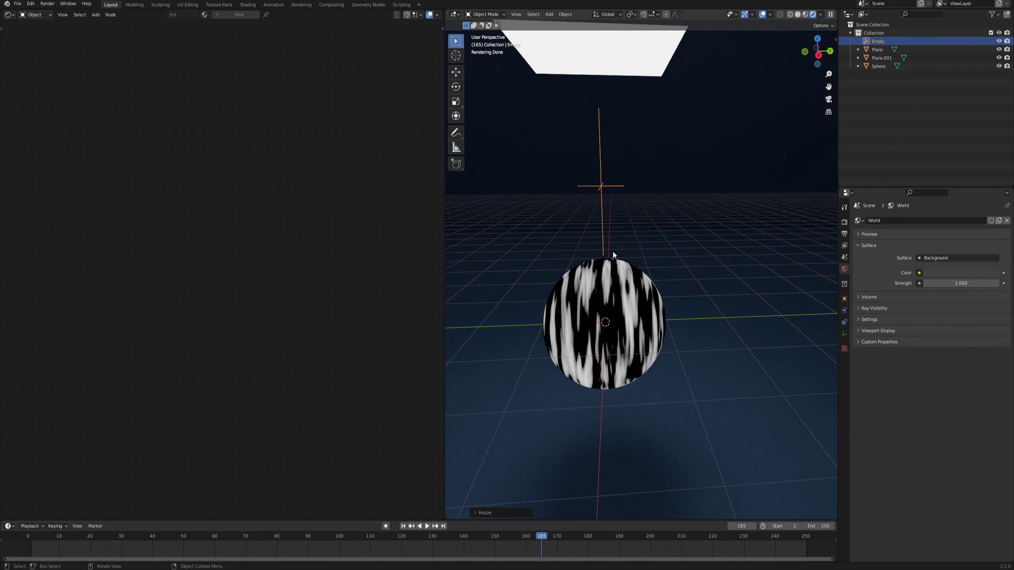
# Step: Rotate the Empty by about -52° in the right orthographic view to slant the streaks
pyautogui.moveTo(613, 254); pyautogui.dragTo(648, 224, button='middle')
pyautogui.press('r')
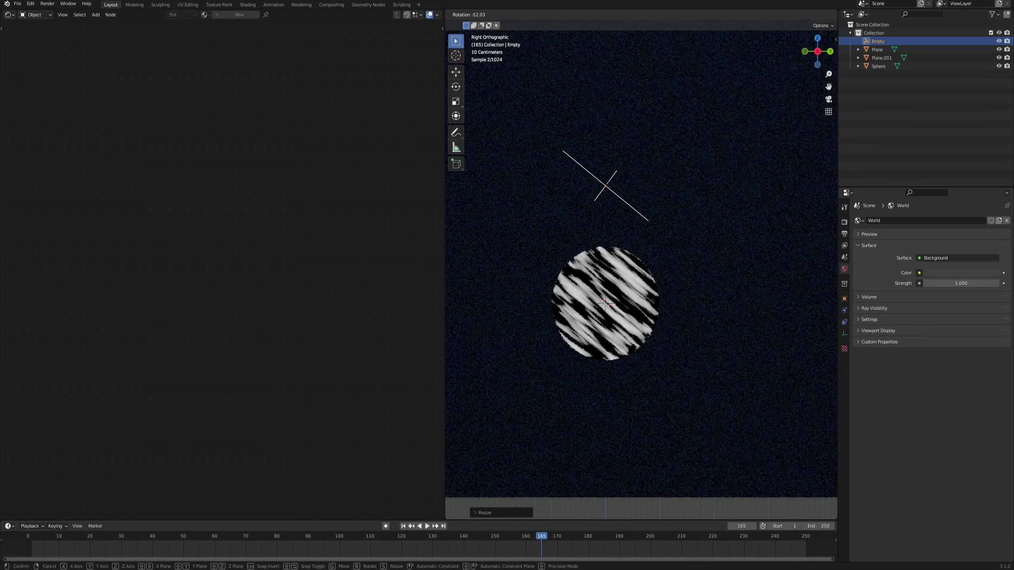
pyautogui.click(627, 241)
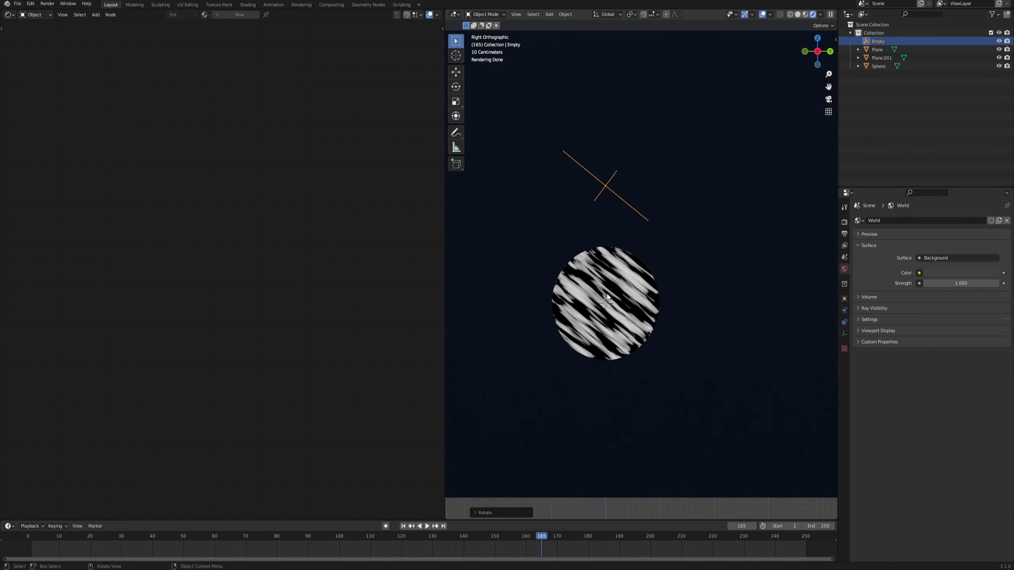
# Step: Drive the sphere material's Mapping X location with #frame/80 and play the animation
pyautogui.click(620, 282)
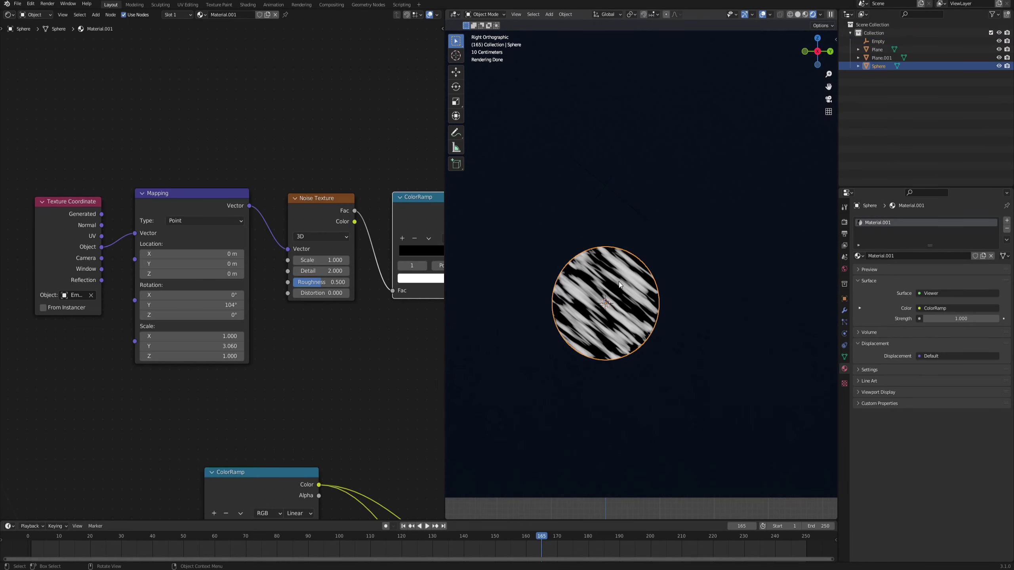
pyautogui.moveTo(313, 337); pyautogui.dragTo(317, 342, button='middle')
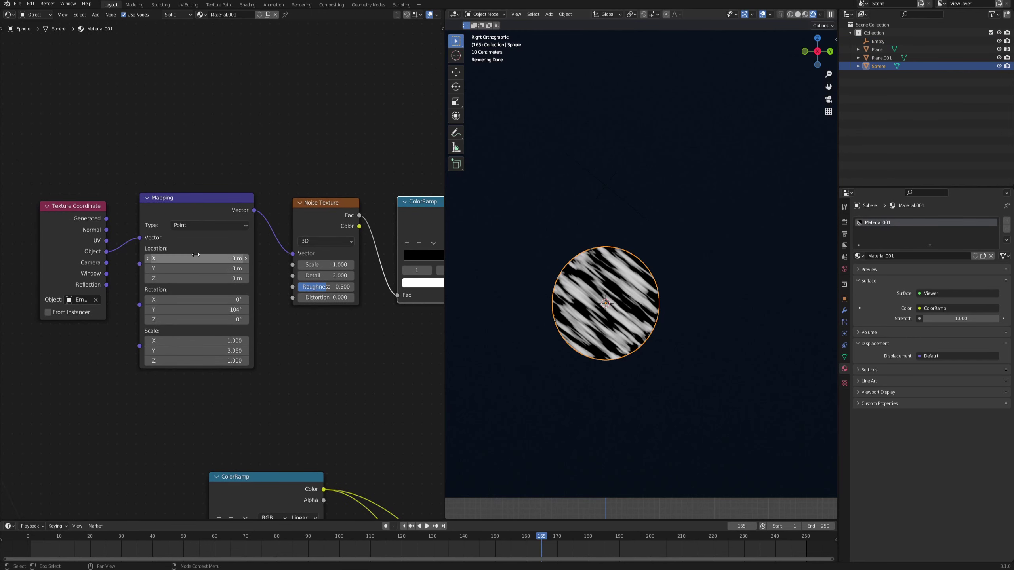
pyautogui.moveTo(196, 258); pyautogui.dragTo(246, 258)
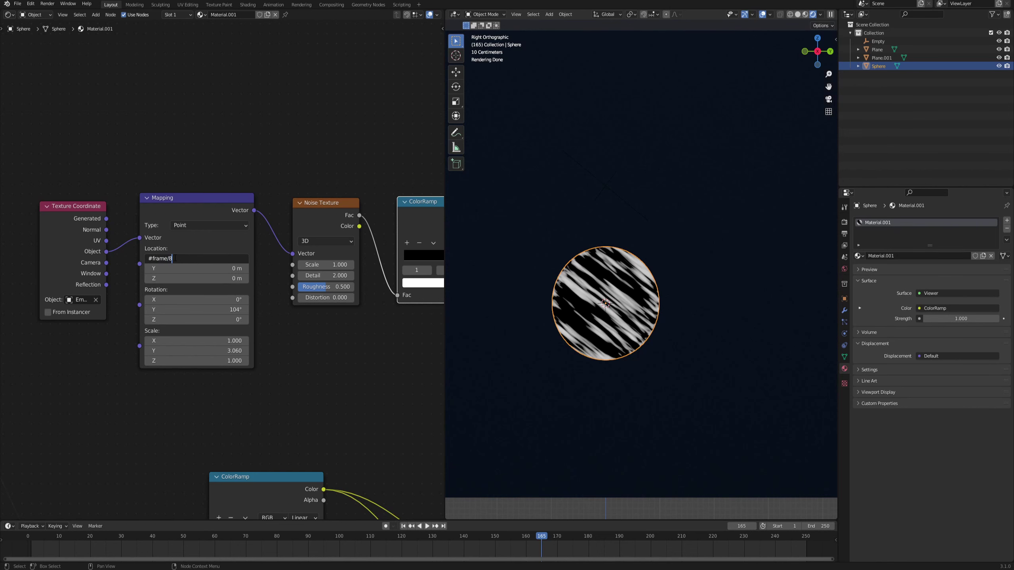
pyautogui.press('Return')
pyautogui.press('space')
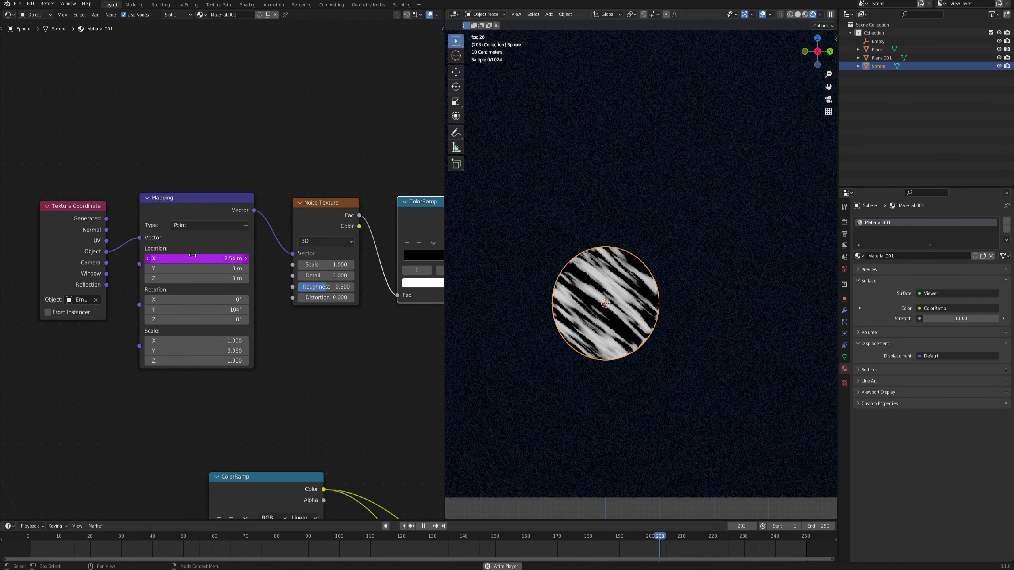
# Step: Speed up the Mapping X location driver to frame/30 and reverse its direction as -frame/30
pyautogui.click(194, 258)
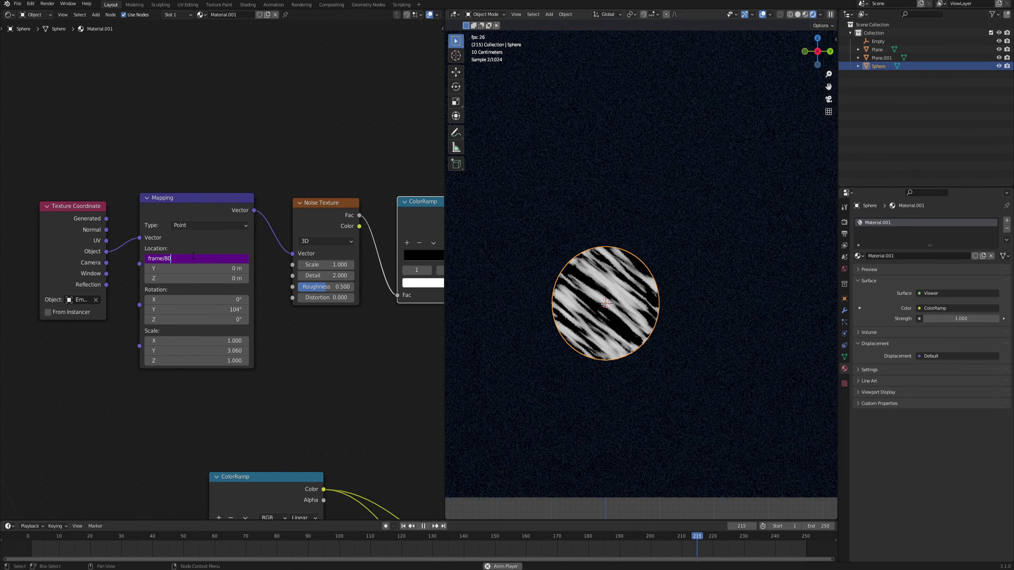
pyautogui.click(194, 258)
pyautogui.press('BackSpace')
pyautogui.write('30')
pyautogui.press('Return')
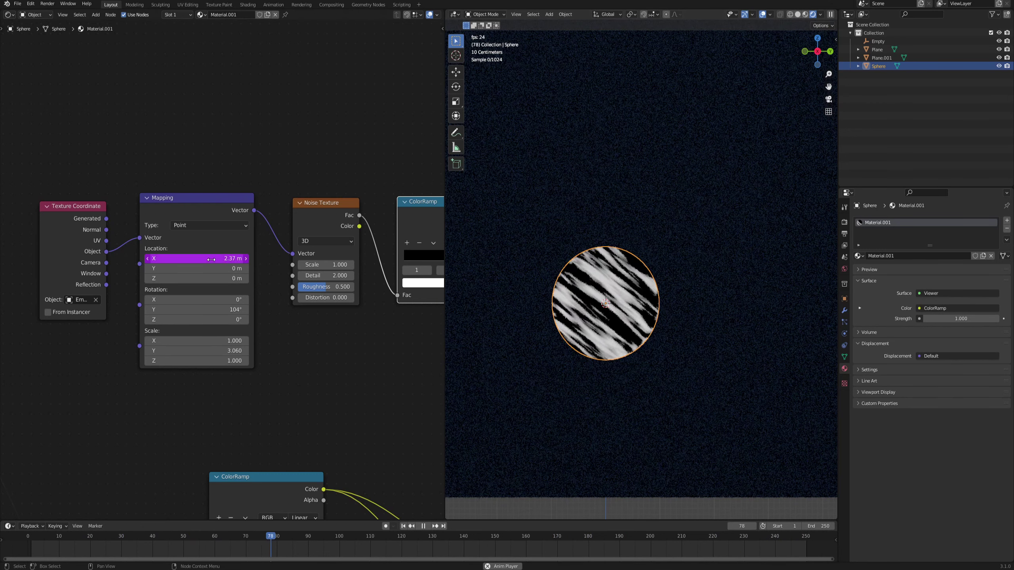
pyautogui.click(212, 258)
pyautogui.press('Left')
pyautogui.write('-')
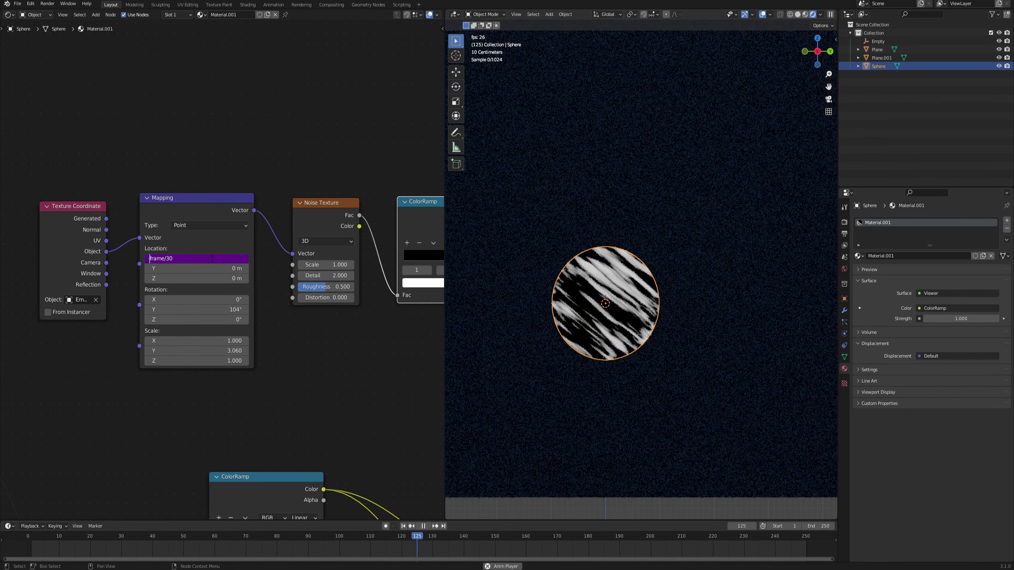
pyautogui.press('Return')
# Step: Set the Mapping node's Y scale to 1
pyautogui.click(224, 351)
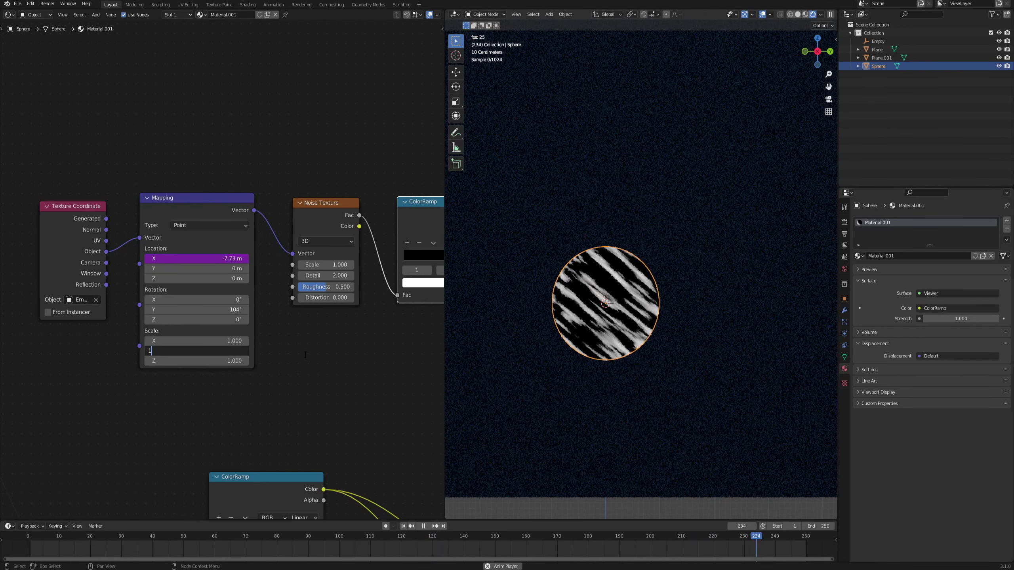
pyautogui.write('1')
pyautogui.press('Return')
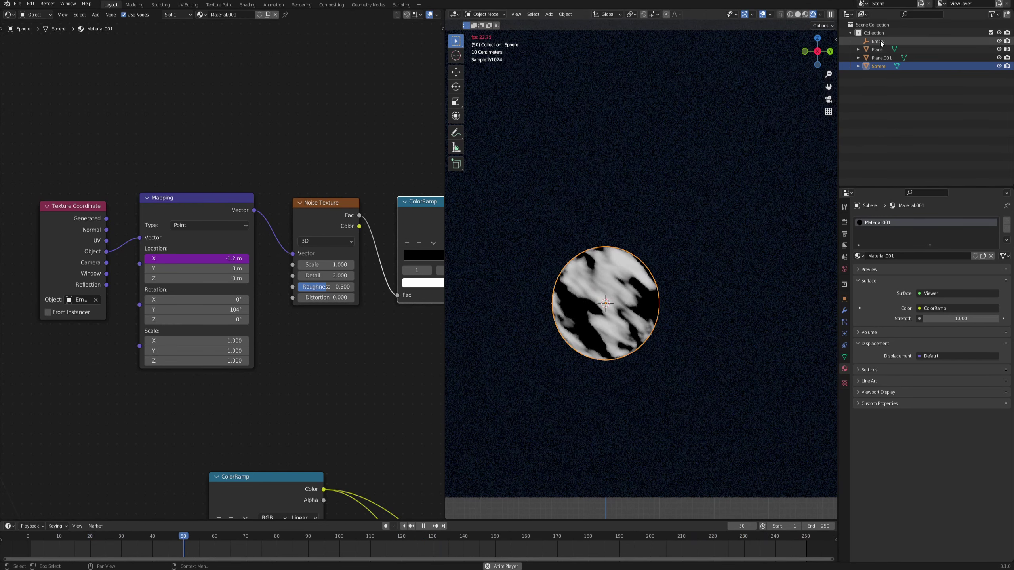
# Step: Scale the Empty down uniformly to roughly two thirds, and shrink it further along its local Y axis
pyautogui.click(593, 175)
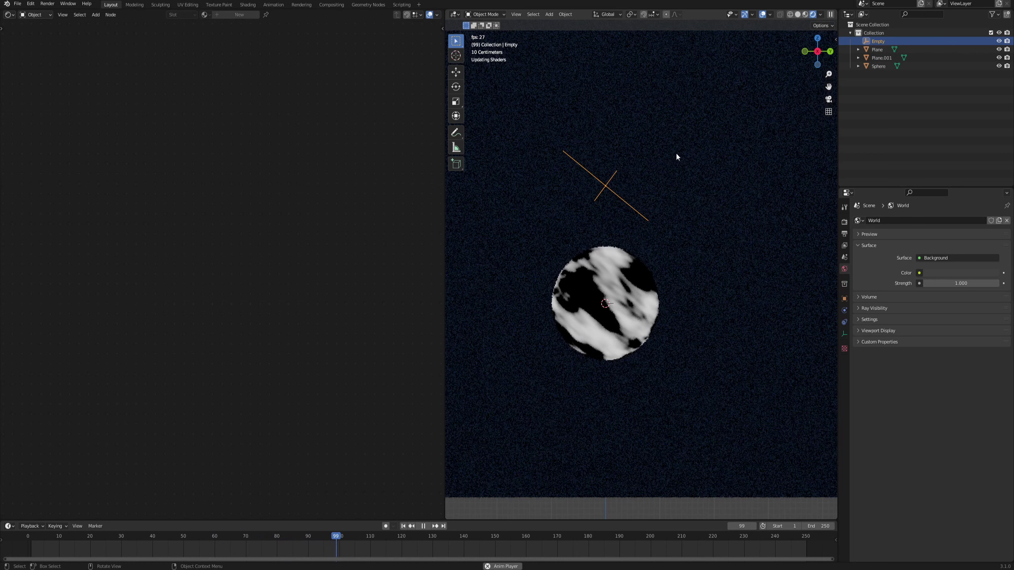
pyautogui.press('s')
pyautogui.click(668, 180)
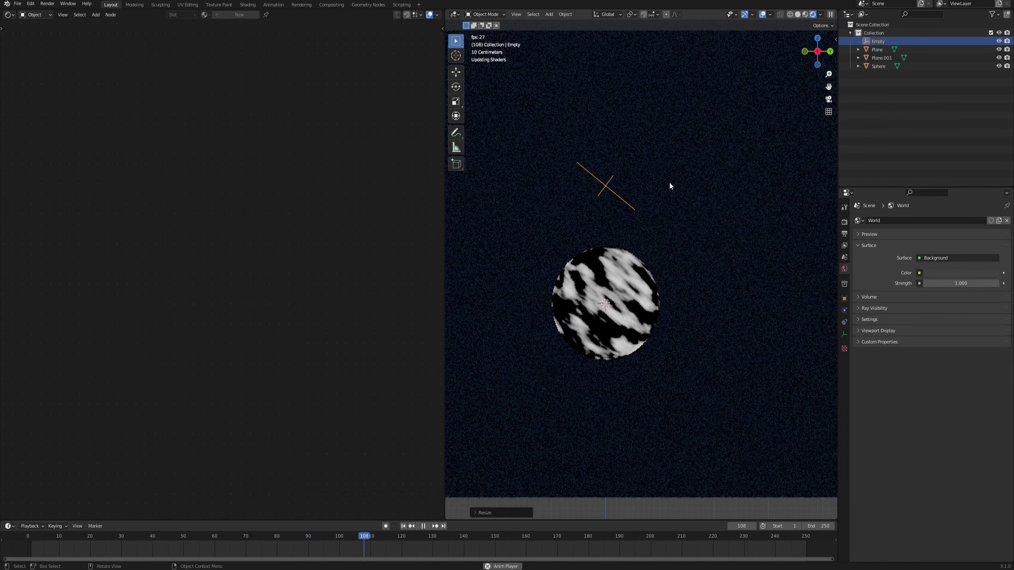
pyautogui.press('s')
pyautogui.press('y')
pyautogui.press('y')
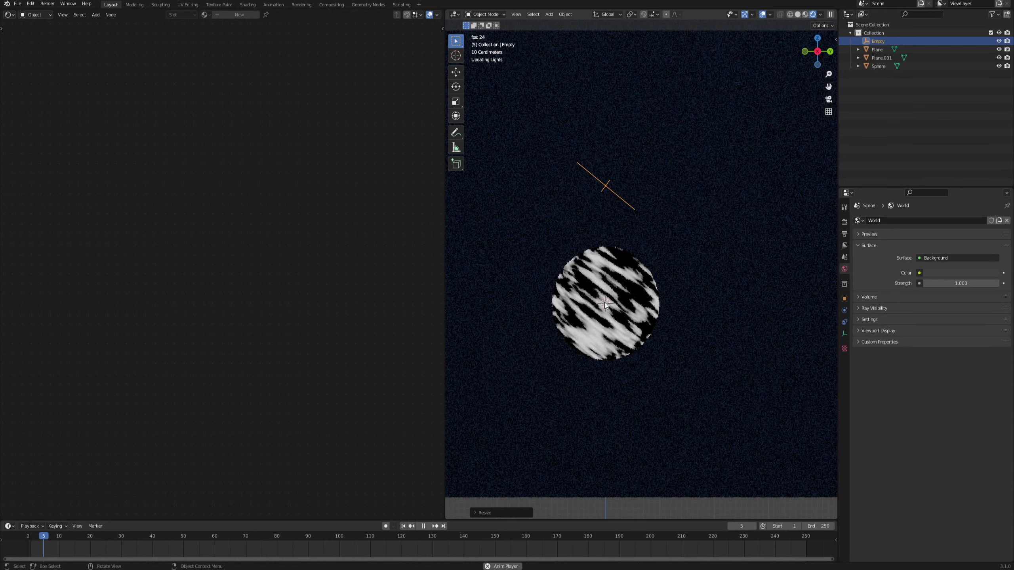
# Step: Thin out the sphere's white streaks by raising the ColorRamp's black stop and setting its white stop to 0.691
pyautogui.click(604, 302)
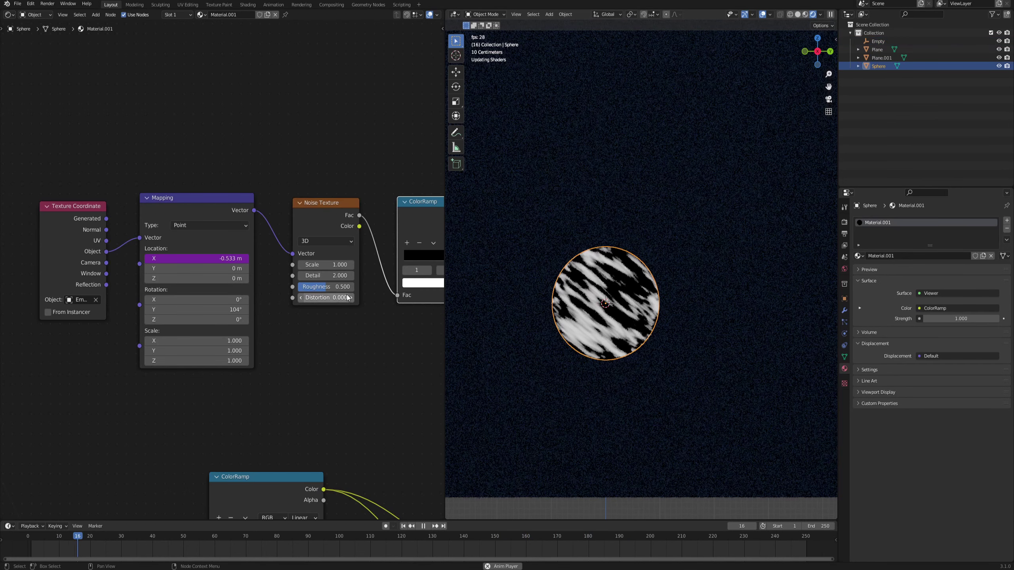
pyautogui.moveTo(208, 229); pyautogui.dragTo(152, 273, button='middle')
pyautogui.scroll(4, 288, 391)
pyautogui.moveTo(287, 391); pyautogui.dragTo(273, 391, button='middle')
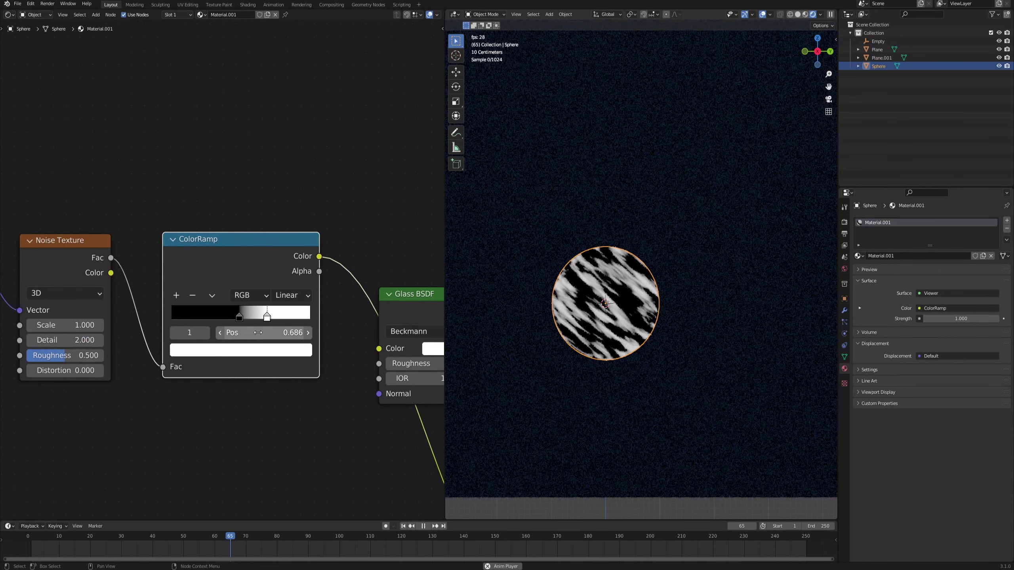
pyautogui.moveTo(240, 318); pyautogui.dragTo(251, 318)
pyautogui.click(267, 317)
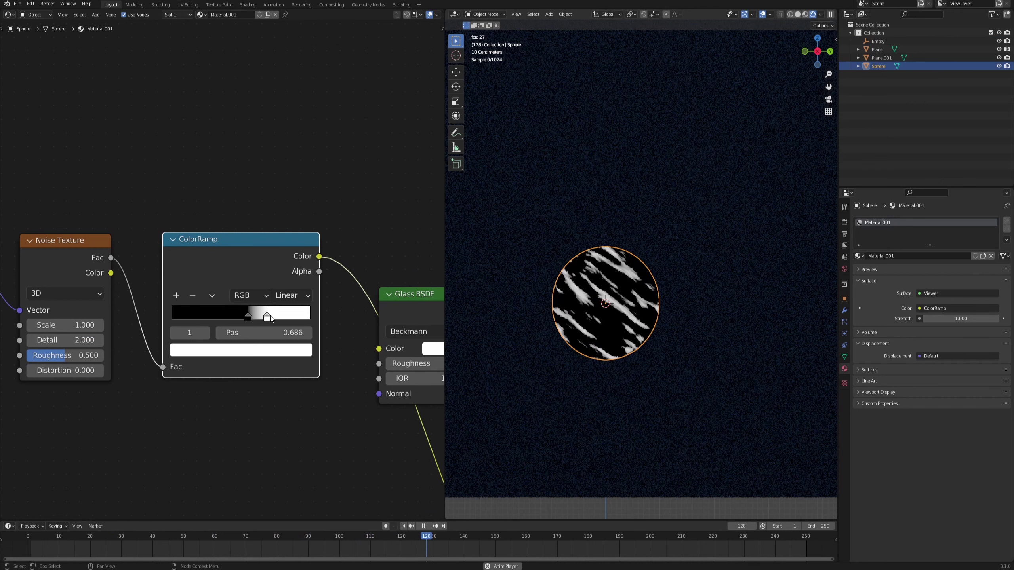
# Step: Set the Noise Texture's detail to 4 and its roughness to 0.508
pyautogui.moveTo(267, 317); pyautogui.dragTo(343, 304, button='middle')
pyautogui.click(149, 329)
pyautogui.write('4')
pyautogui.press('Return')
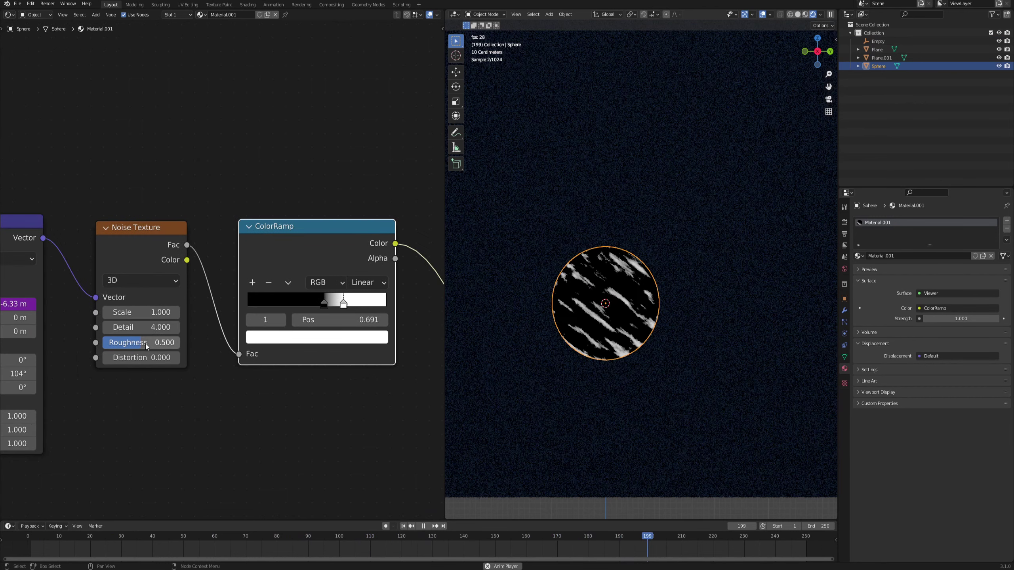
pyautogui.moveTo(145, 343); pyautogui.dragTo(147, 343)
# Step: Connect the ColorRamp's Color to the Glass BSDF's Roughness, preview the glass shader on the sphere, and pause playback to inspect it
pyautogui.moveTo(352, 245); pyautogui.dragTo(366, 240)
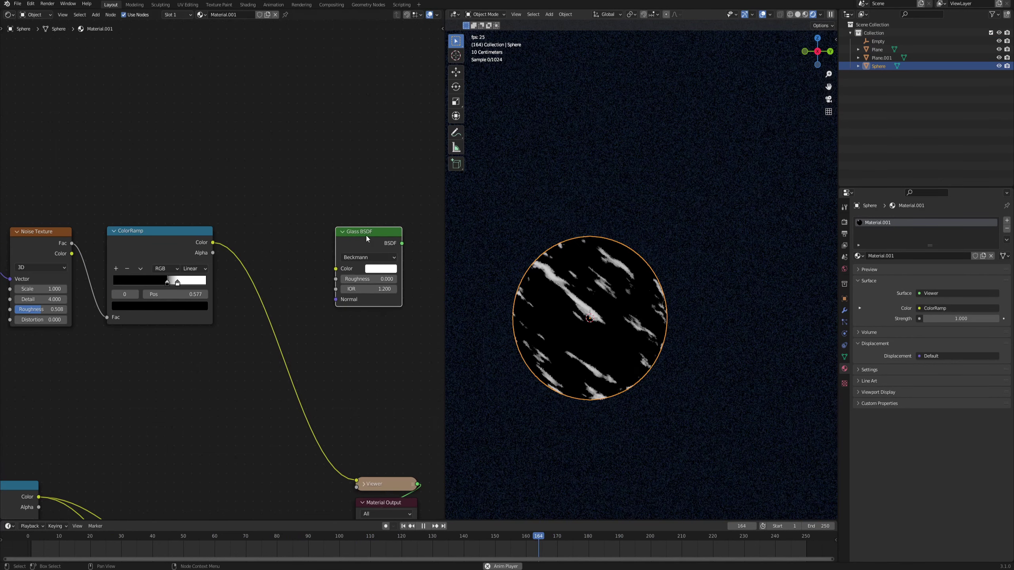
pyautogui.scroll(3, 238, 253)
pyautogui.moveTo(238, 253); pyautogui.dragTo(205, 260, button='middle')
pyautogui.moveTo(179, 245); pyautogui.dragTo(333, 288)
pyautogui.keyDown('ctrl'); pyautogui.keyDown('shift'); pyautogui.click(341, 289); pyautogui.keyUp('shift'); pyautogui.keyUp('ctrl')
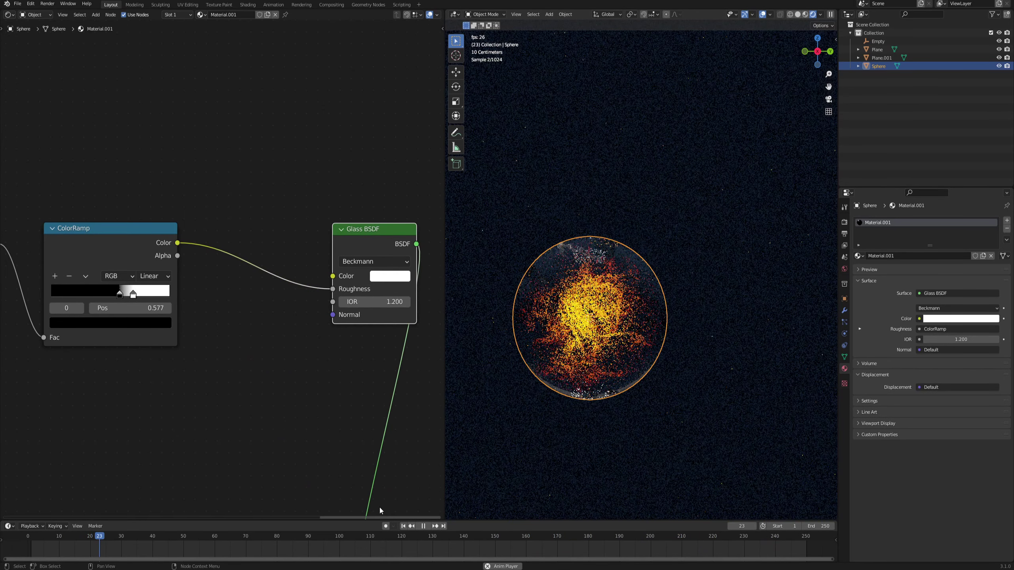
pyautogui.press('space')
pyautogui.scroll(3, 585, 316)
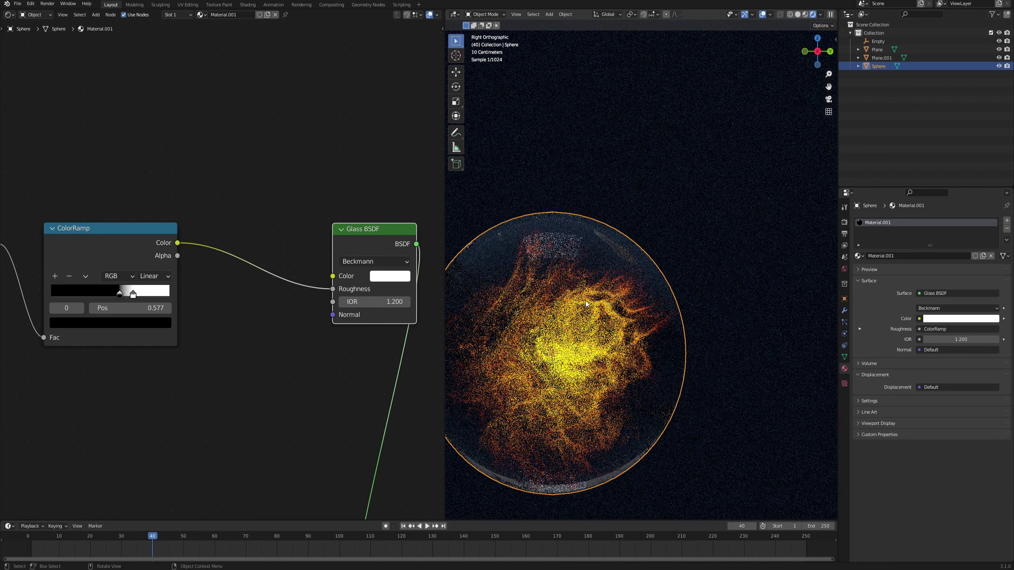
pyautogui.scroll(1, 585, 315)
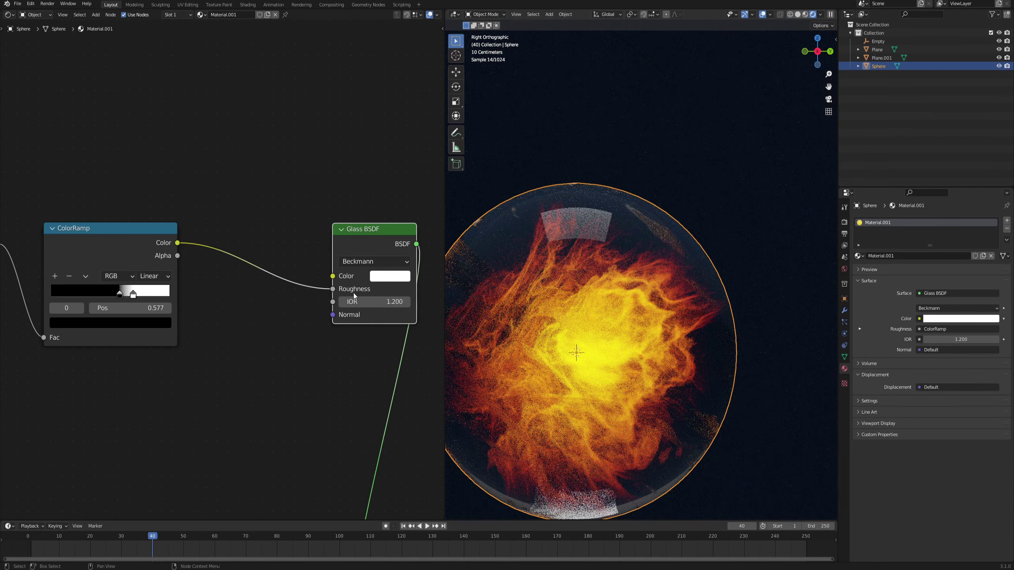
pyautogui.keyDown('shift'); pyautogui.moveTo(682, 235); pyautogui.dragTo(687, 228, button='middle'); pyautogui.keyUp('shift')
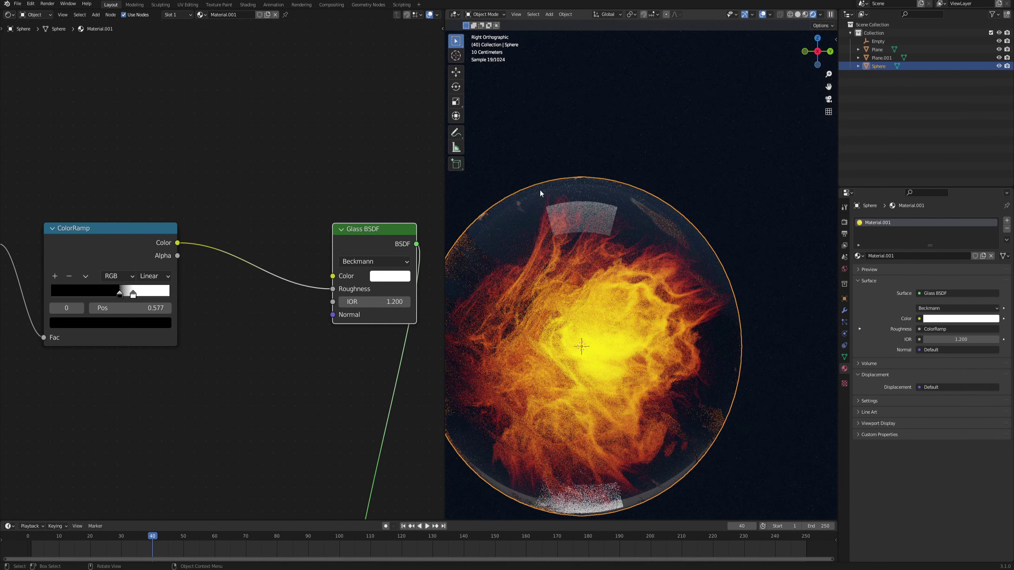
pyautogui.moveTo(417, 207); pyautogui.dragTo(399, 221, button='middle')
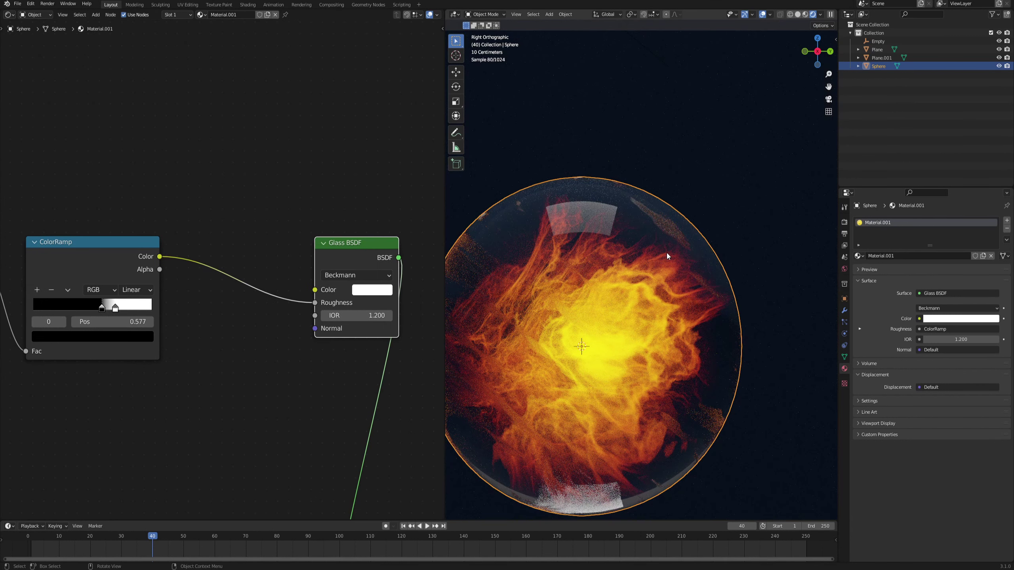
# Step: Duplicate the ColorRamp node, place the copy above it, and feed the original ramp's Color into the copy's Fac
pyautogui.moveTo(167, 218); pyautogui.dragTo(187, 245, button='middle')
pyautogui.click(118, 287)
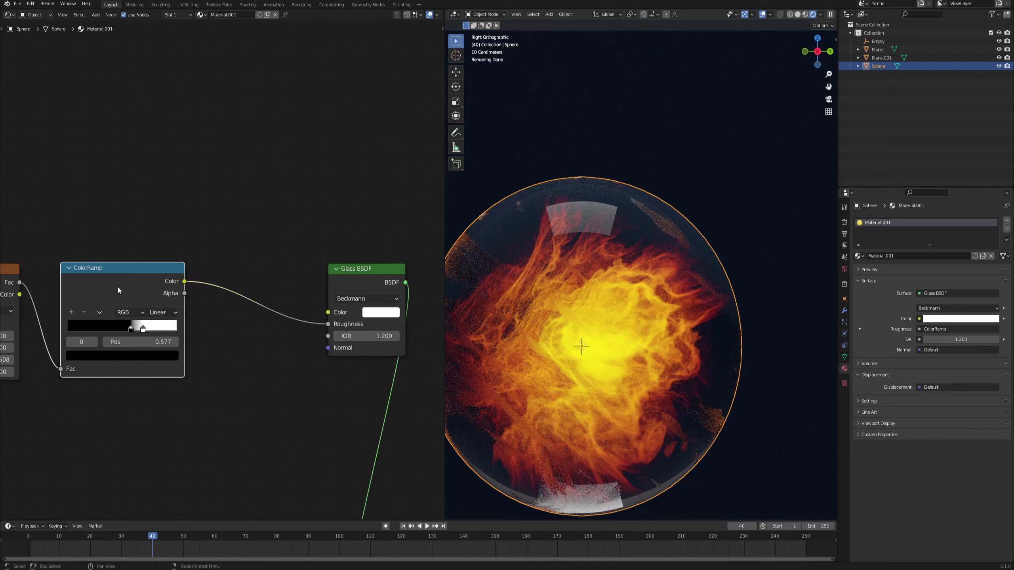
pyautogui.hotkey('shift', 'd')
pyautogui.click(257, 146)
pyautogui.moveTo(185, 281); pyautogui.dragTo(200, 225)
# Step: Set the duplicated ColorRamp to Constant with its white stop at 0.391, and connect its Color to the Glass BSDF's Color
pyautogui.click(297, 173)
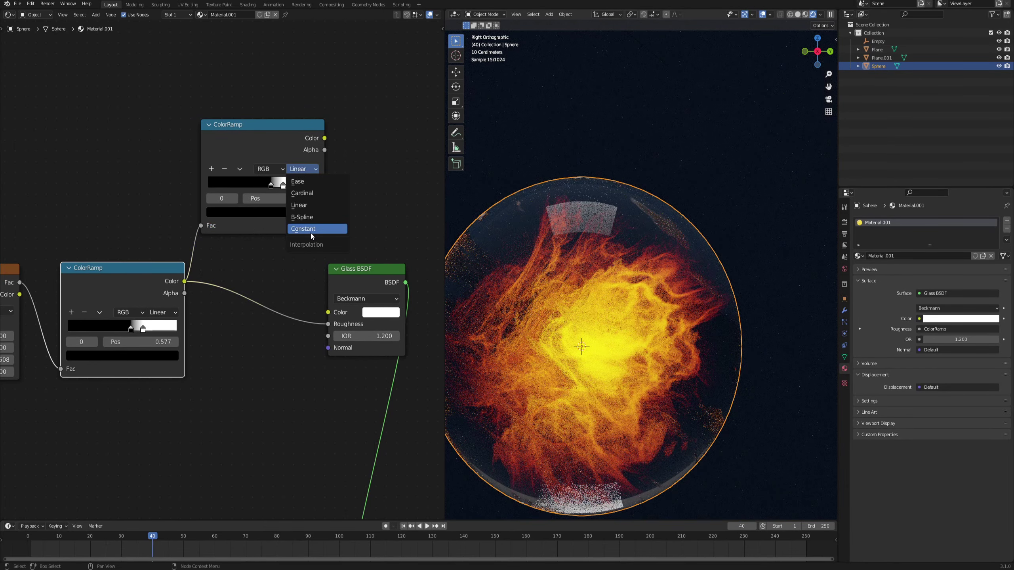
pyautogui.click(311, 230)
pyautogui.moveTo(269, 185)
pyautogui.mouseDown()
pyautogui.moveTo(201, 187)
pyautogui.moveTo(250, 185)
pyautogui.mouseUp()
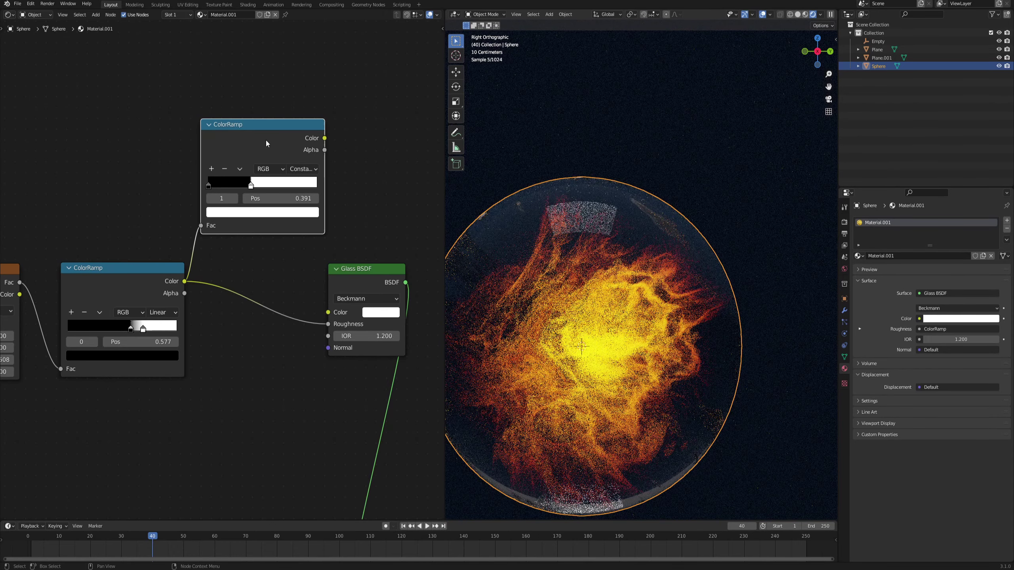
pyautogui.moveTo(324, 138); pyautogui.dragTo(330, 314)
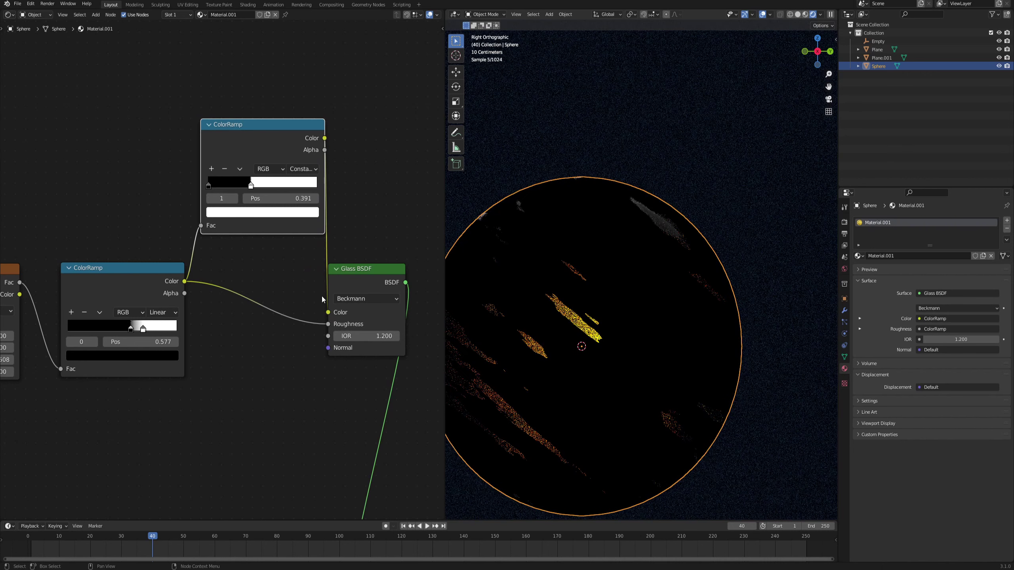
# Step: Make the duplicated ramp's first stop white, and place its second stop at 0.327 with a mid-grey color
pyautogui.click(212, 184)
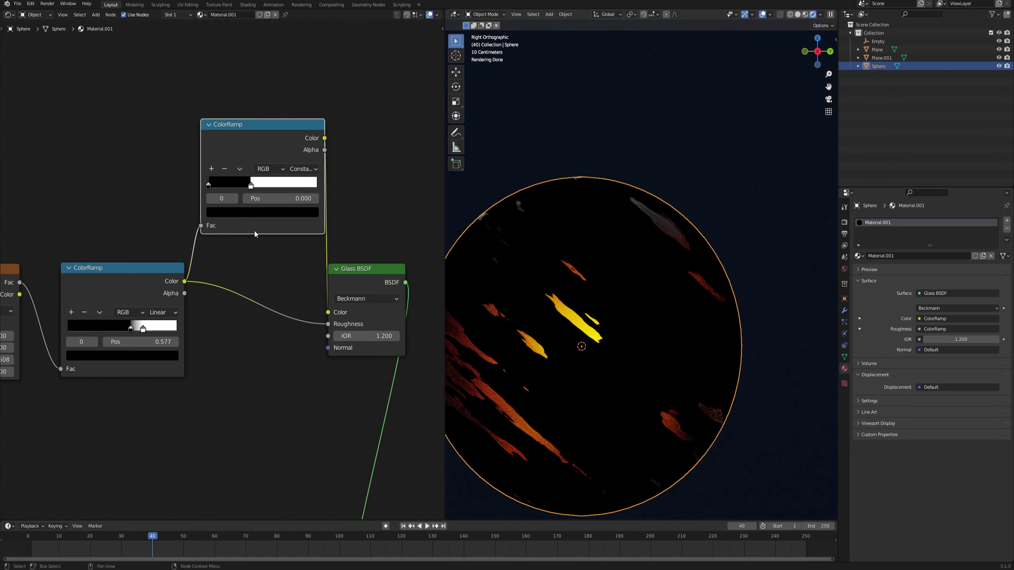
pyautogui.click(261, 212)
pyautogui.moveTo(295, 135); pyautogui.dragTo(295, 56)
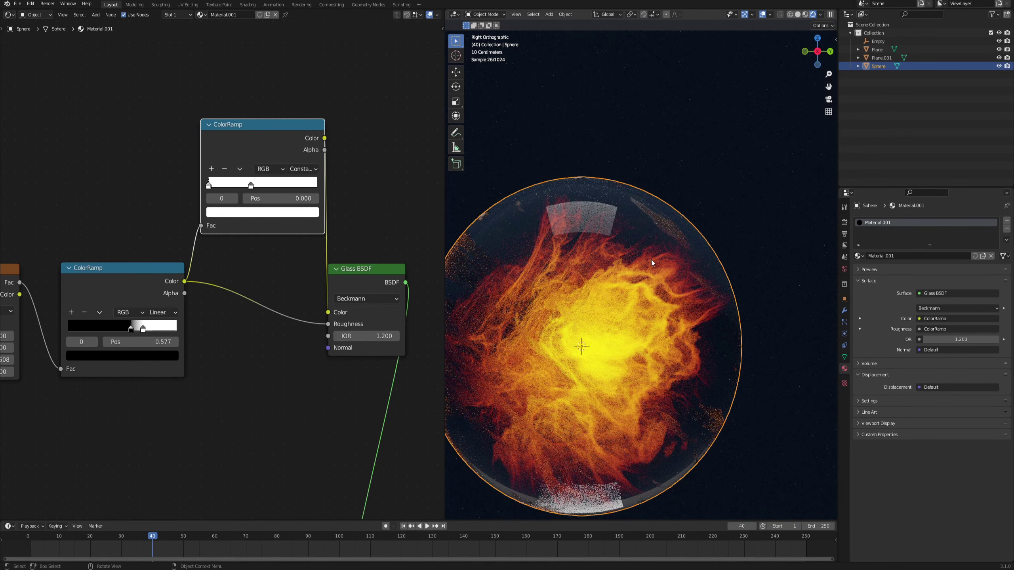
pyautogui.click(245, 212)
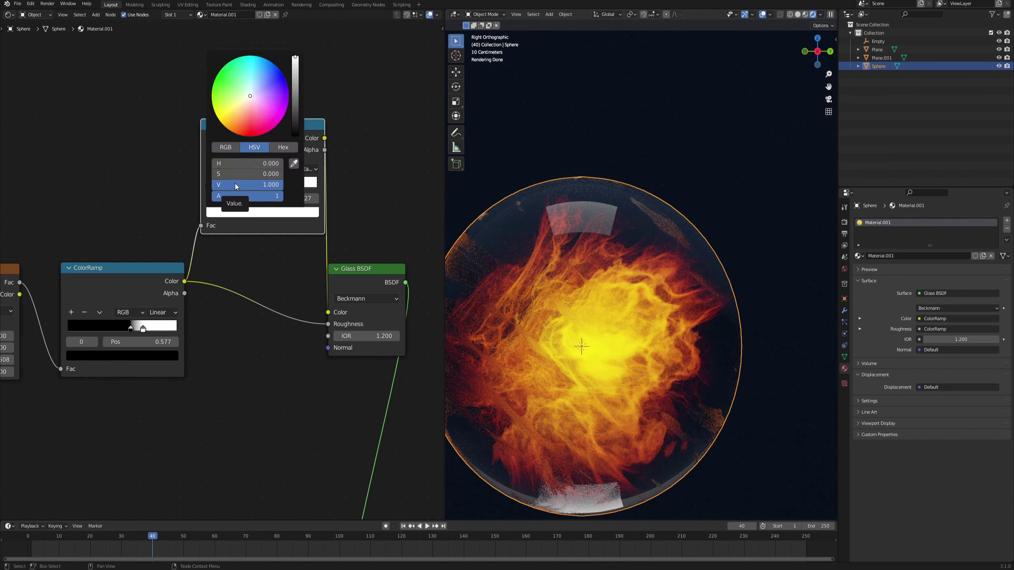
pyautogui.moveTo(296, 69); pyautogui.dragTo(296, 101)
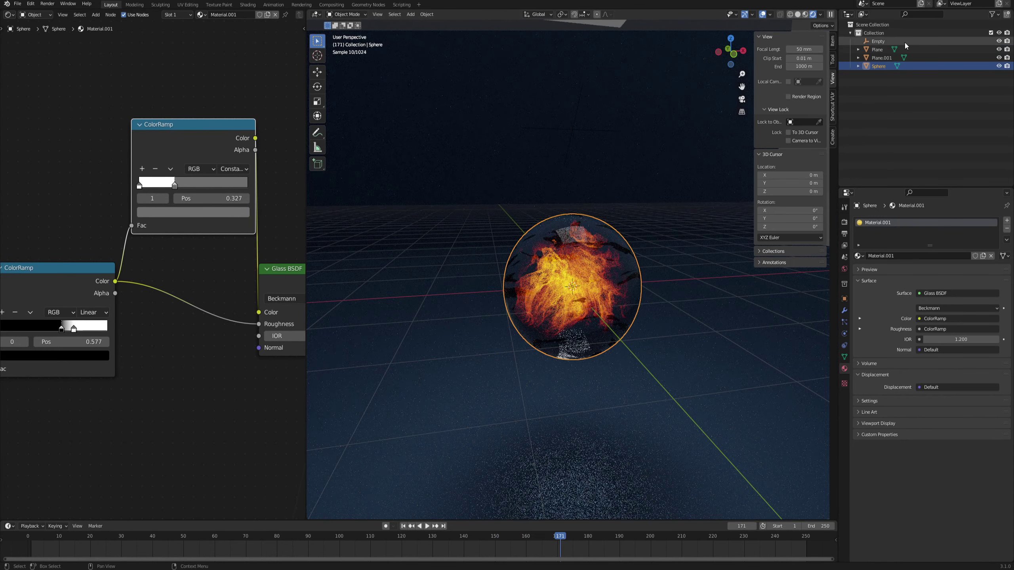
# Step: Lower the emission strength of Plane.001's material to 0.470
pyautogui.click(876, 50)
pyautogui.click(881, 58)
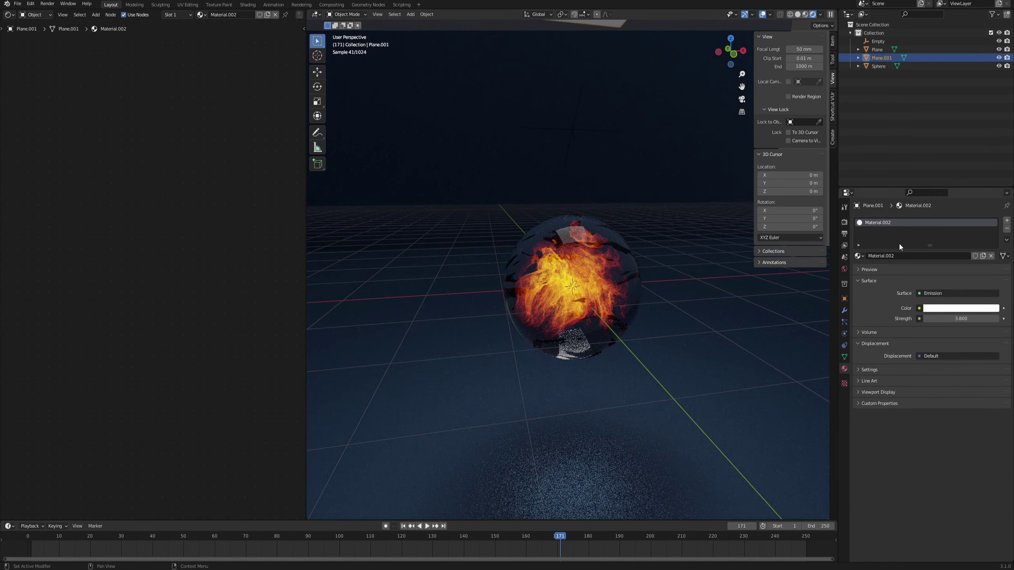
pyautogui.moveTo(957, 318); pyautogui.dragTo(921, 318)
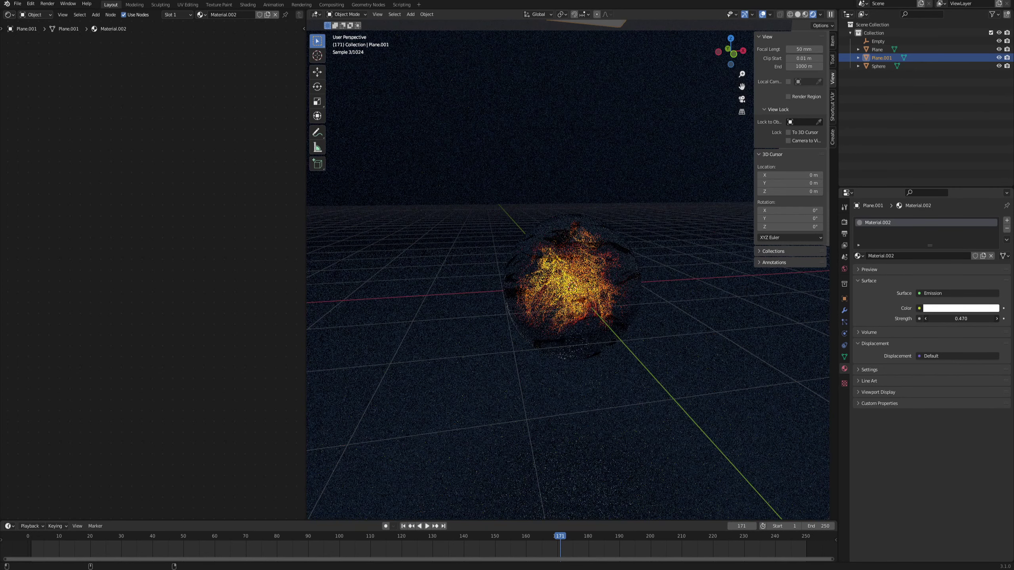
# Step: Add a camera and align it to the current view of the sphere
pyautogui.hotkey('shift', 'a')
pyautogui.click(572, 272)
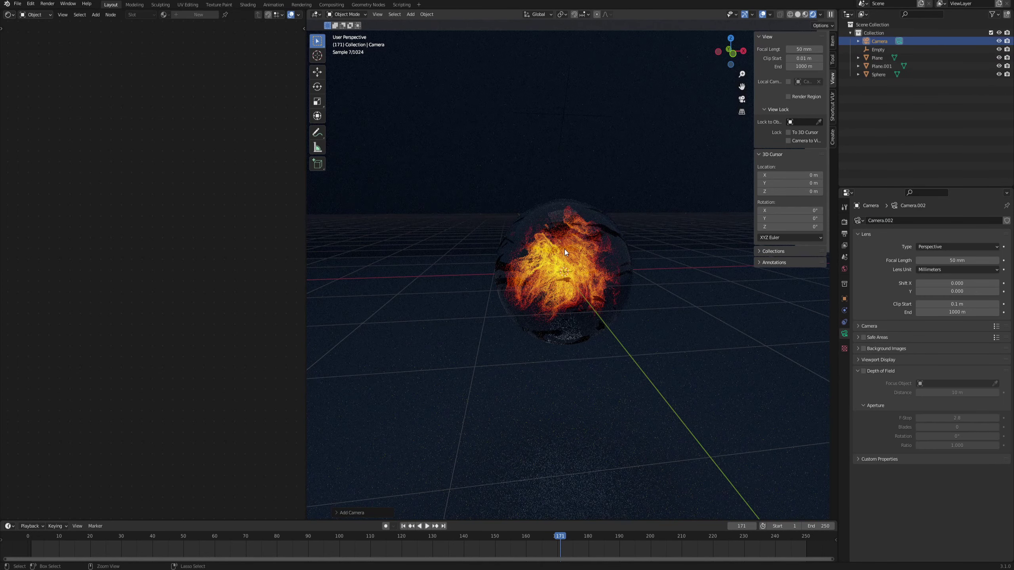
pyautogui.press('ctrl+alt+KP_0')
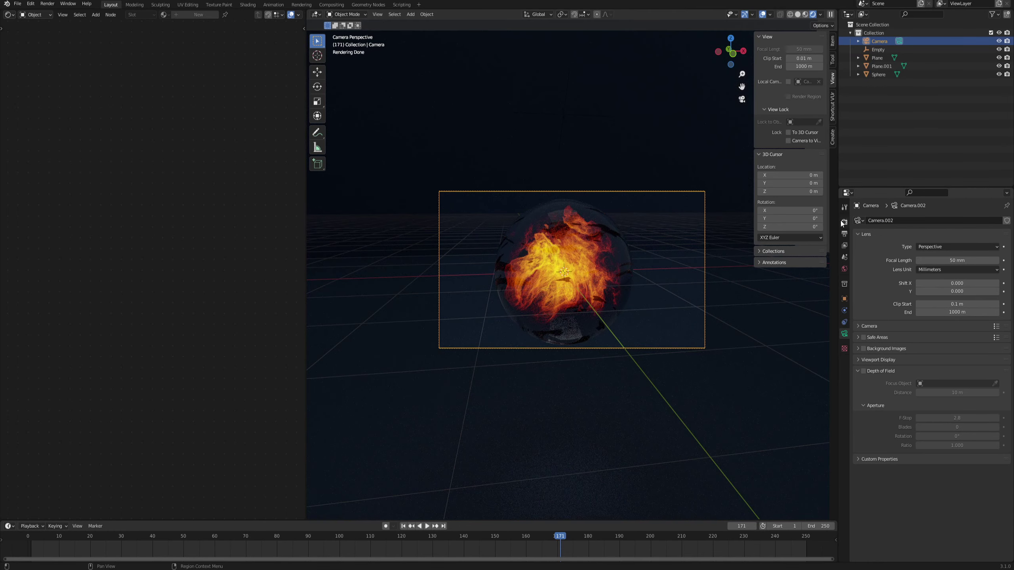
# Step: Open the Volumes settings in the scene's render properties
pyautogui.click(844, 223)
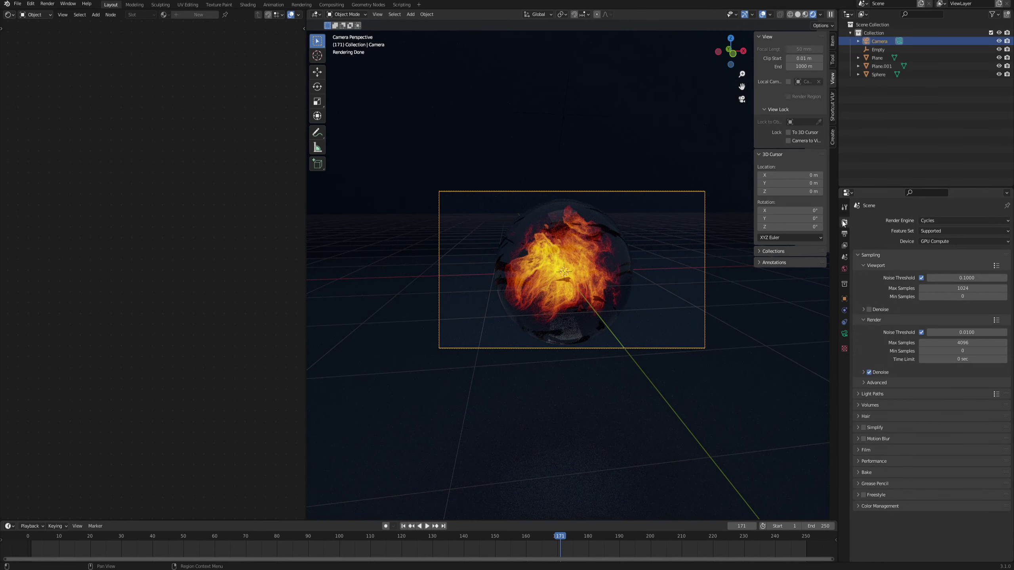
pyautogui.click(880, 406)
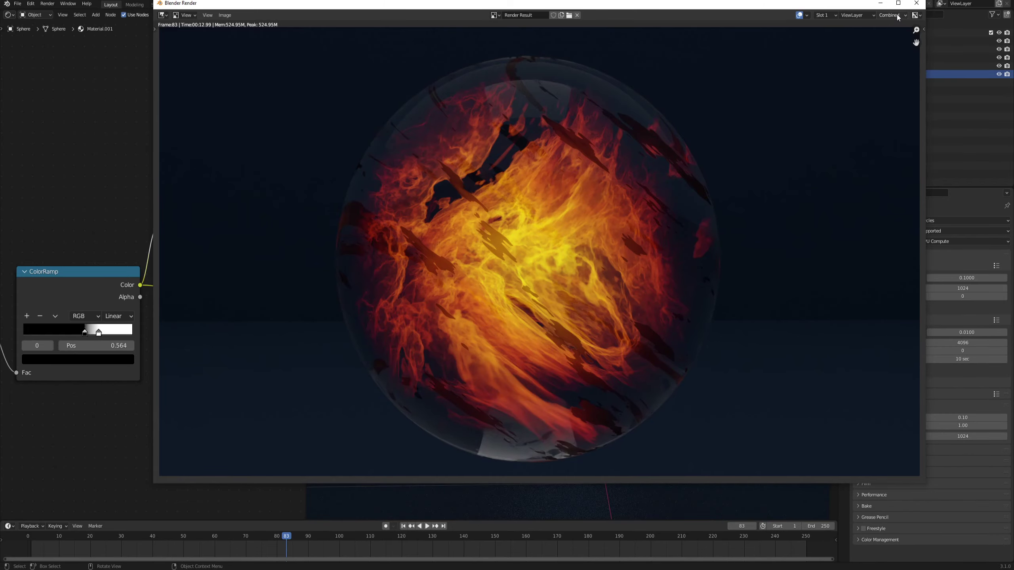
# Step: Close the finished render of frame 83 and look at the sphere from another angle
pyautogui.click(916, 3)
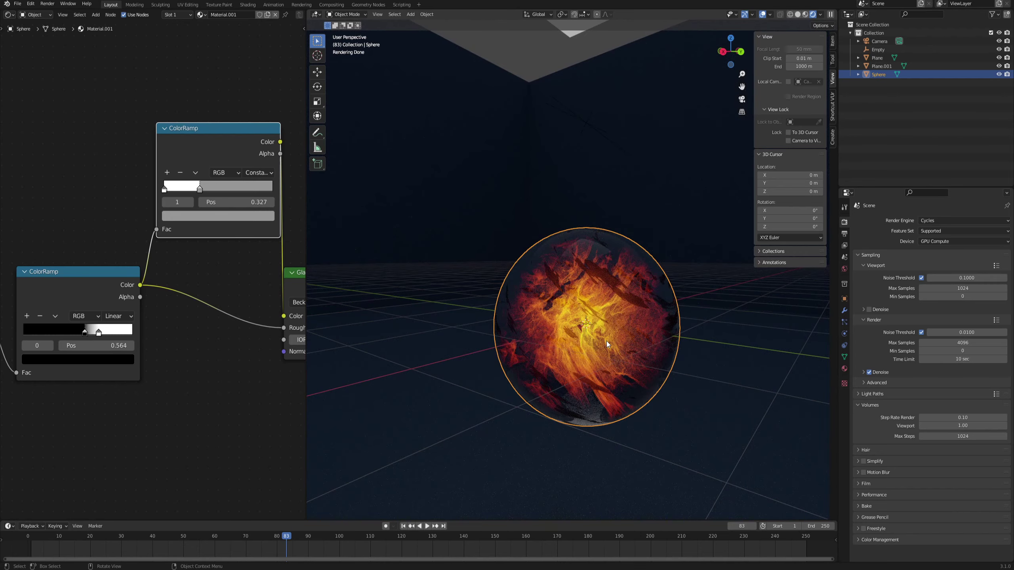
pyautogui.moveTo(609, 341); pyautogui.dragTo(578, 311, button='middle')
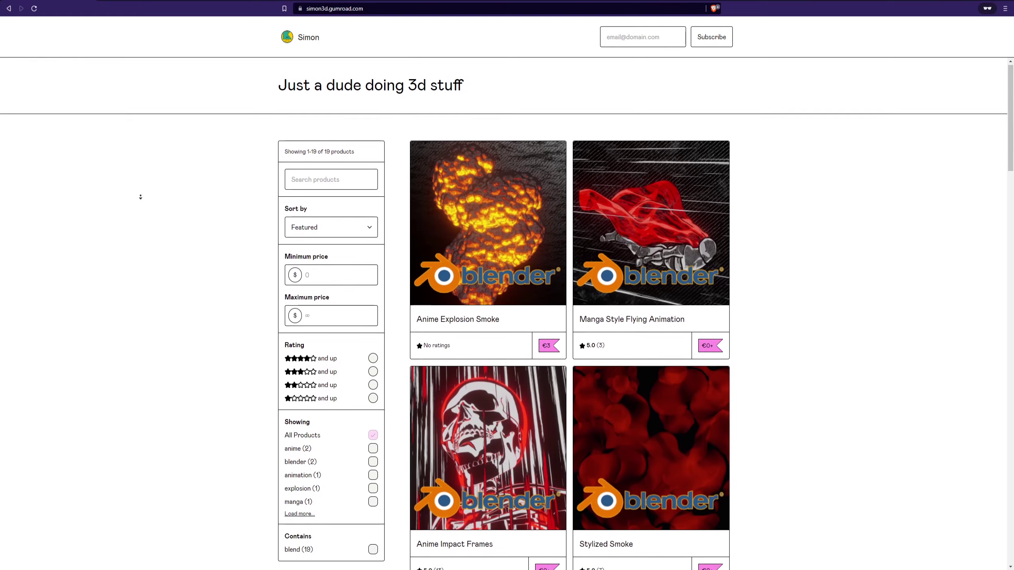
# Step: Browse the Blender scene files offered on the creator's Gumroad store page in the web browser
pyautogui.scroll(-2, 140, 204)
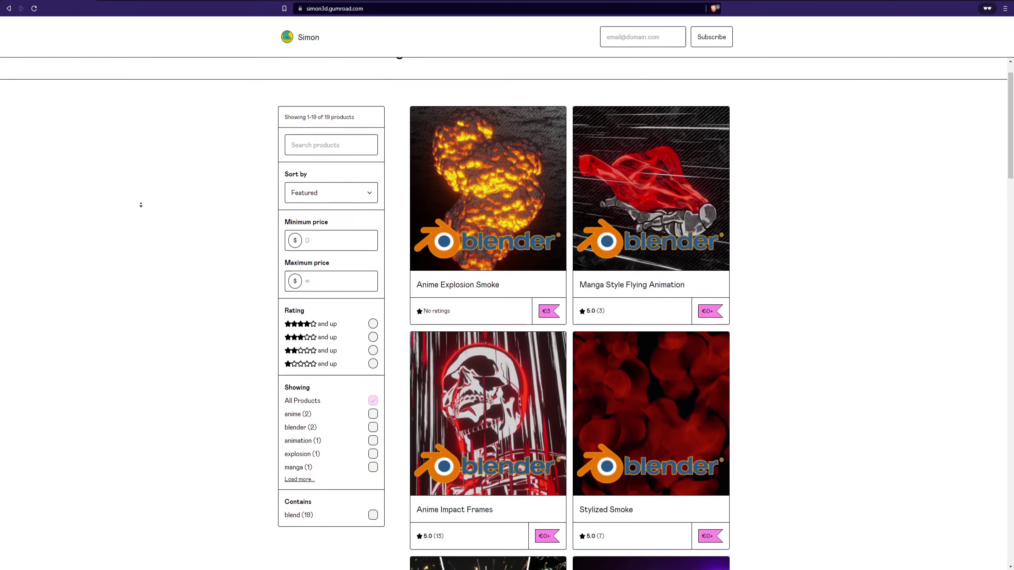
pyautogui.scroll(-6, 141, 205)
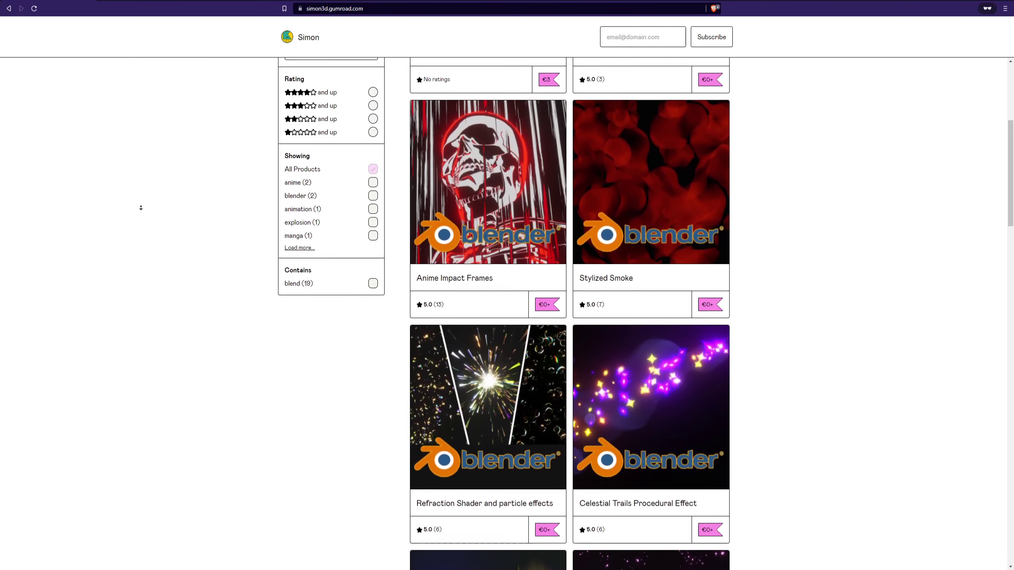
pyautogui.scroll(-7, 140, 208)
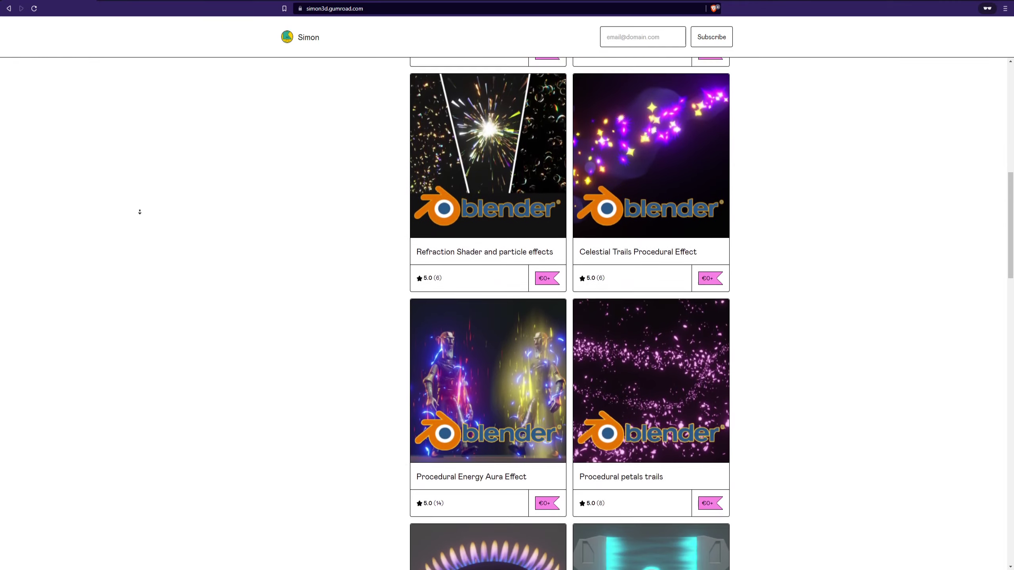
pyautogui.scroll(-9, 140, 211)
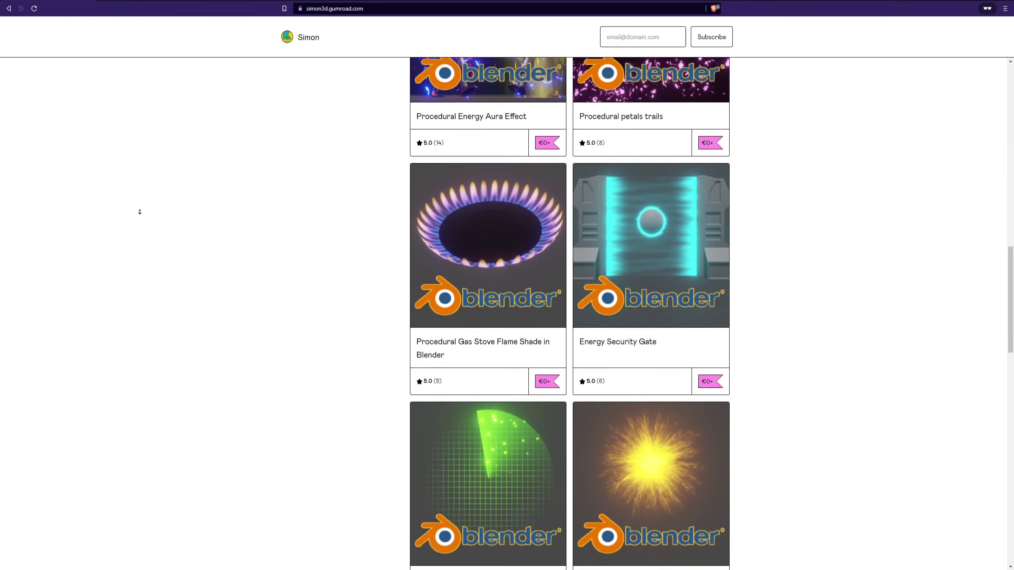
pyautogui.scroll(-9, 139, 211)
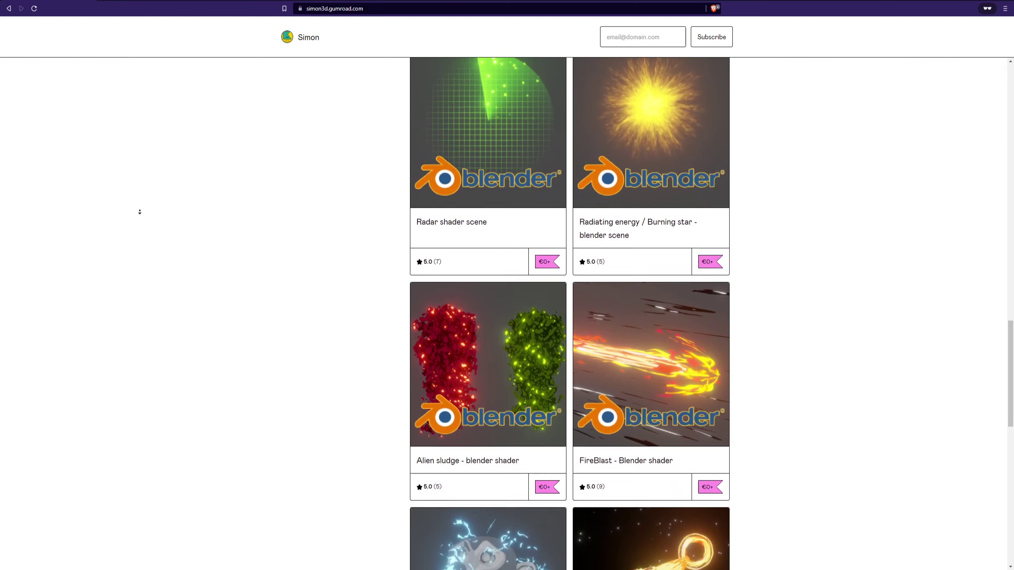
pyautogui.scroll(-5, 140, 212)
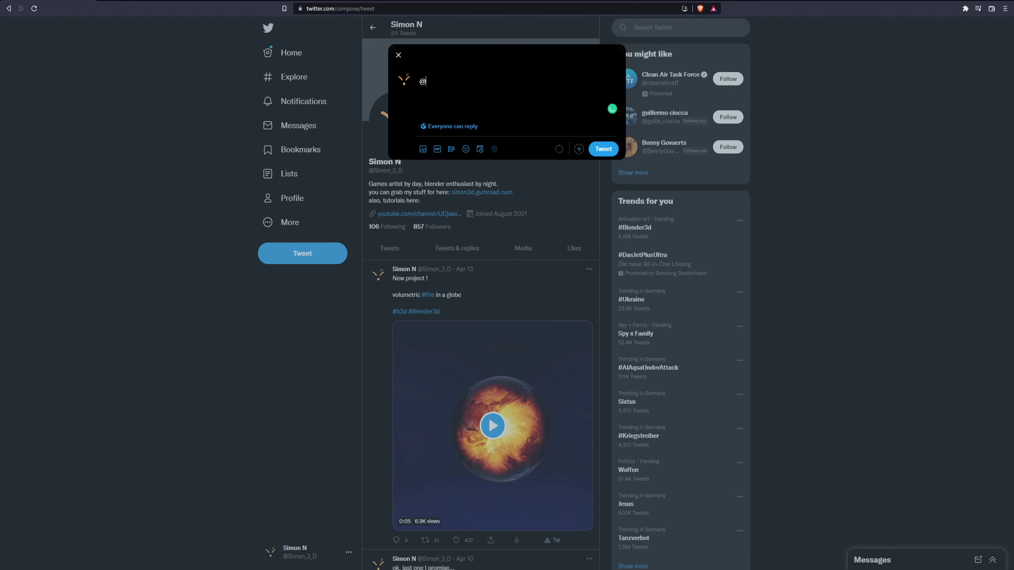
# Step: On Twitter, compose a tweet that mentions the creator's account and says "Hey !! Look what i made !!!"
pyautogui.write('simon3d')
pyautogui.press('Return')
pyautogui.write('Hey !! Look what i made !!!')
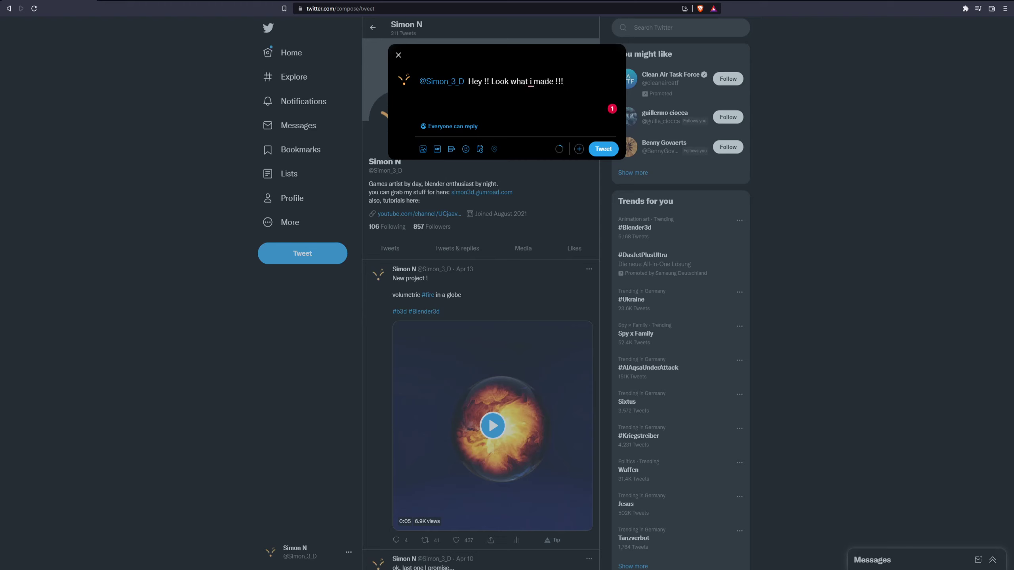
pyautogui.write('AWESO')
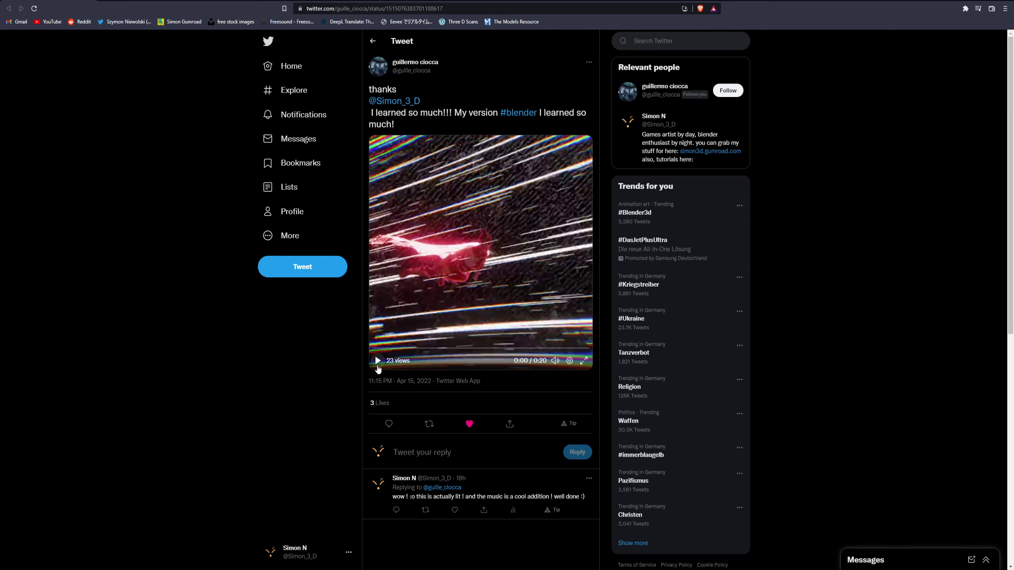
# Step: View the tweets showing followers' versions of the tutorial effects and play their attached videos
pyautogui.click(377, 361)
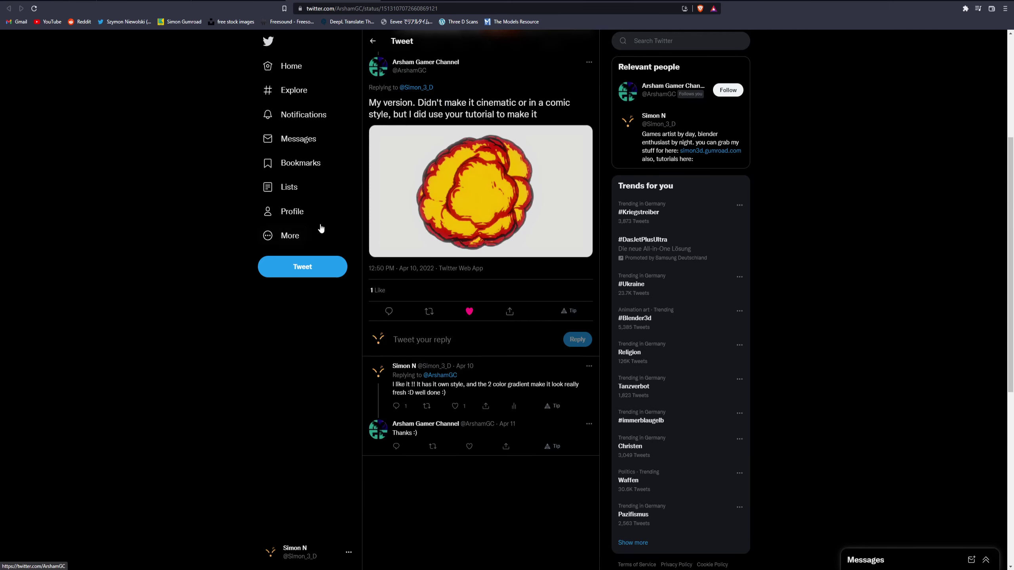
pyautogui.scroll(-1, 477, 124)
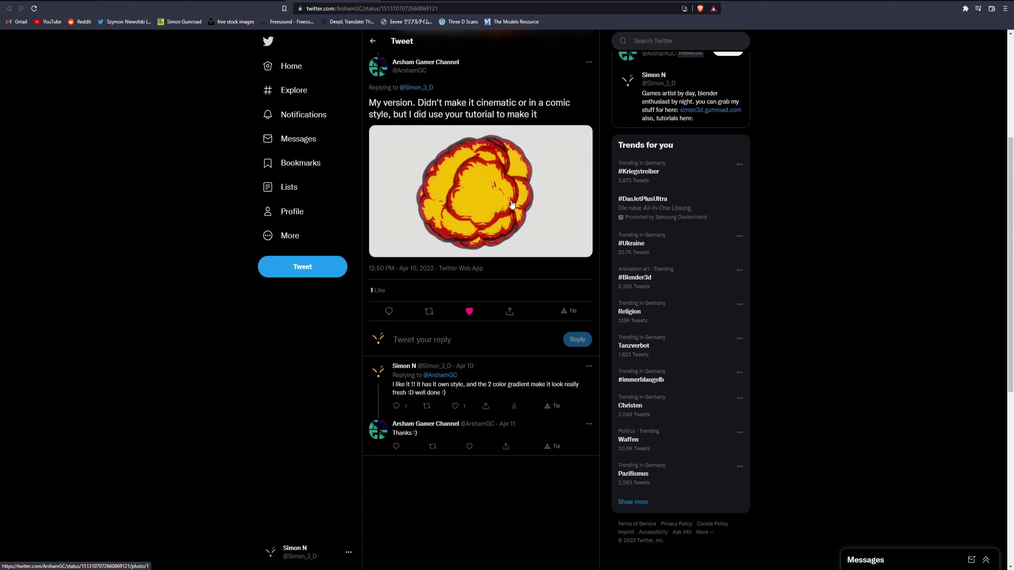
pyautogui.click(255, 1)
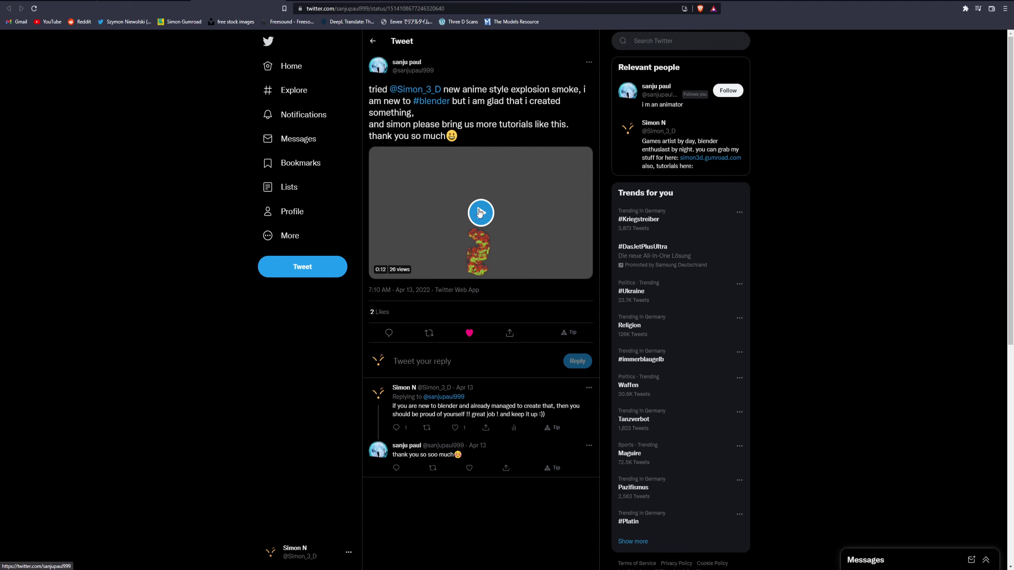
pyautogui.click(481, 212)
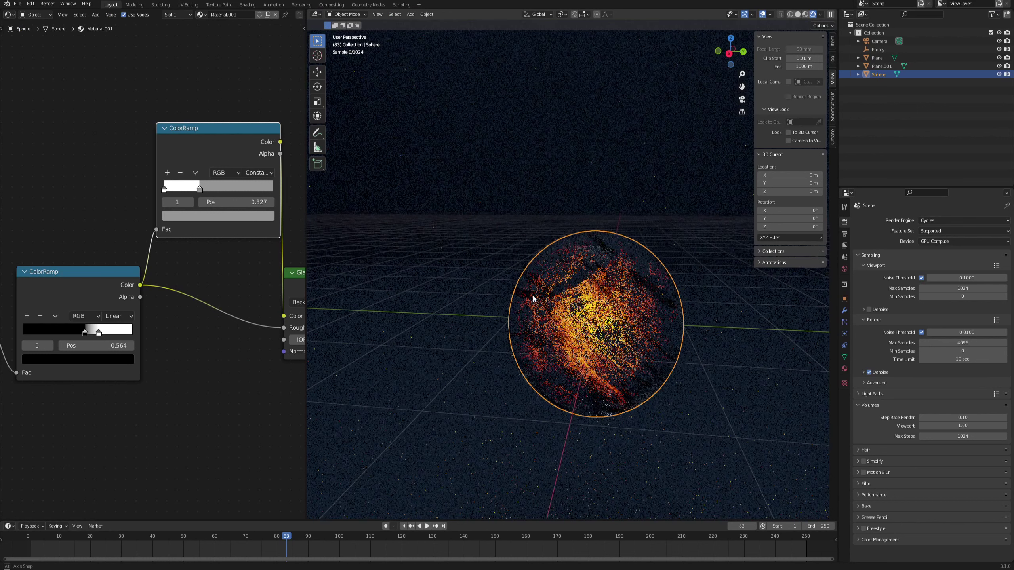
pyautogui.moveTo(533, 296); pyautogui.dragTo(529, 294, button='middle')
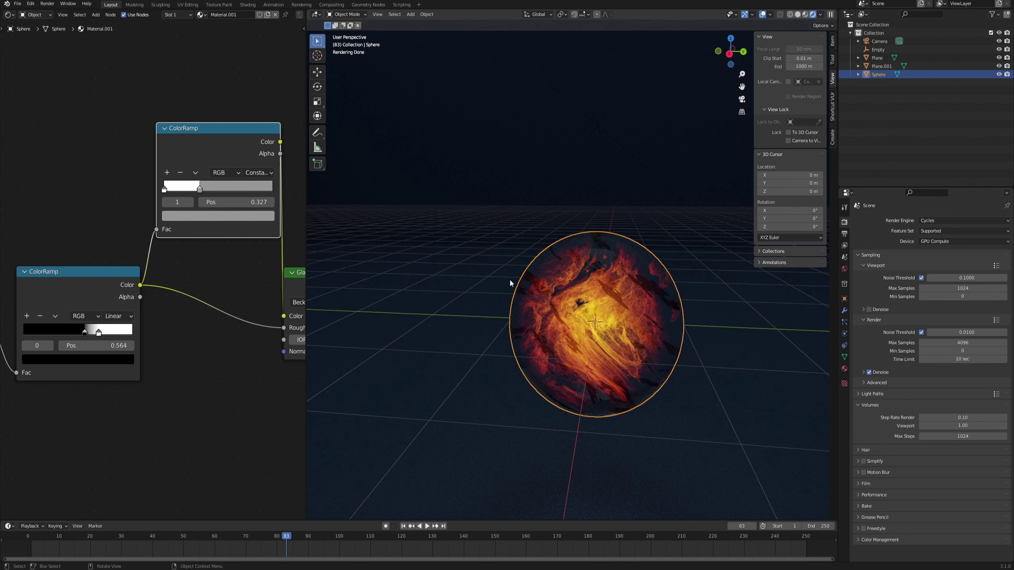
pyautogui.scroll(-3, 525, 281)
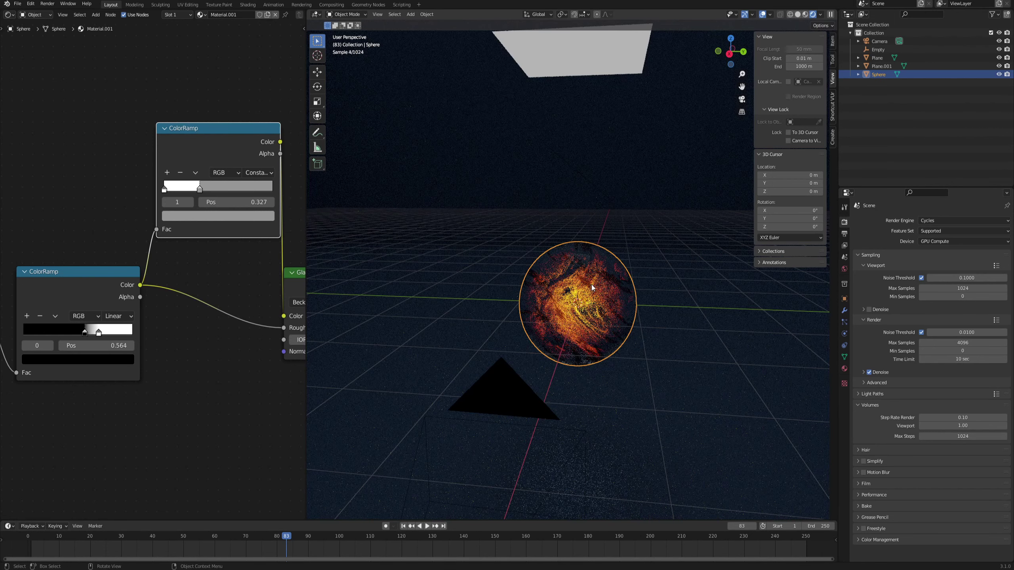